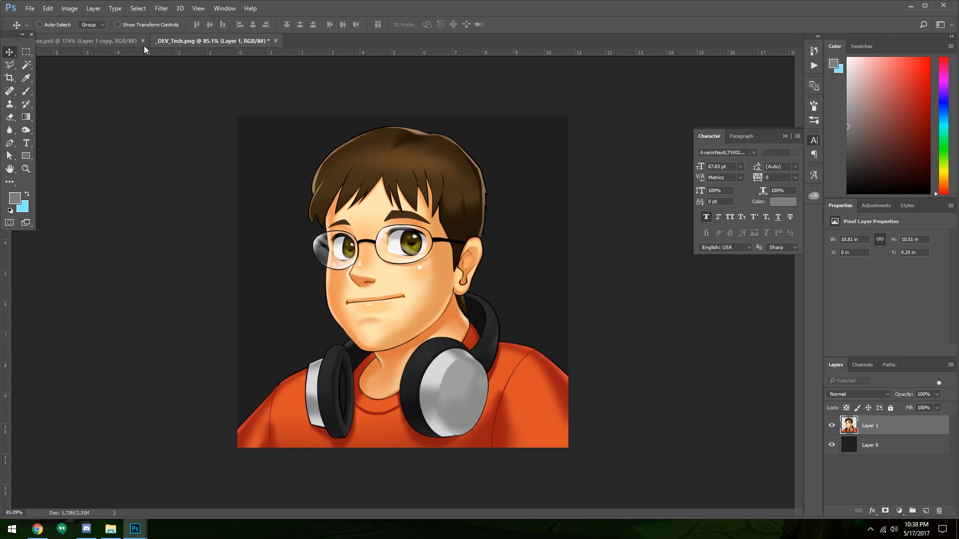
Step: Copy the green cloud texture layer from its own document into _DEV_Tech.png and place it over the portrait's face
click(113, 41)
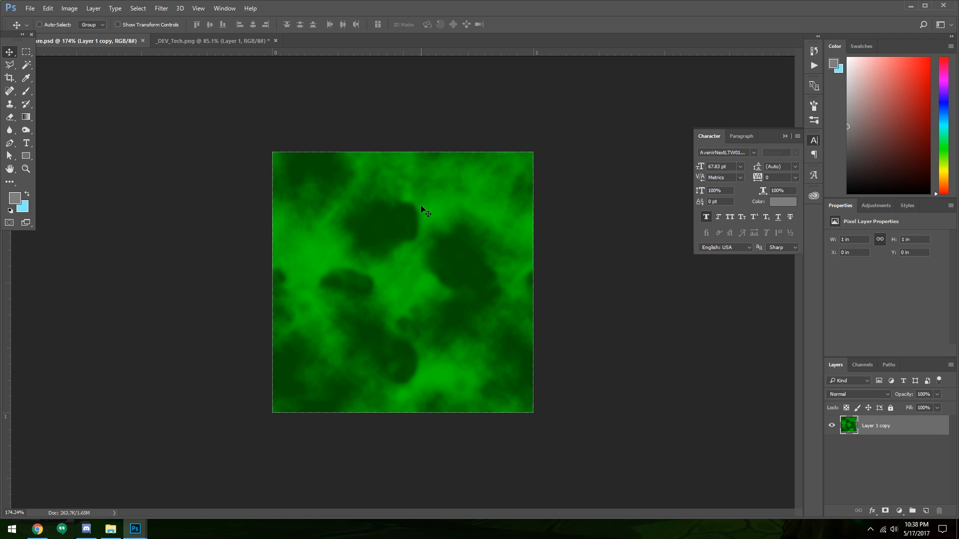
drag(421, 206, 413, 197)
key(ctrl+z)
drag(350, 229, 328, 165)
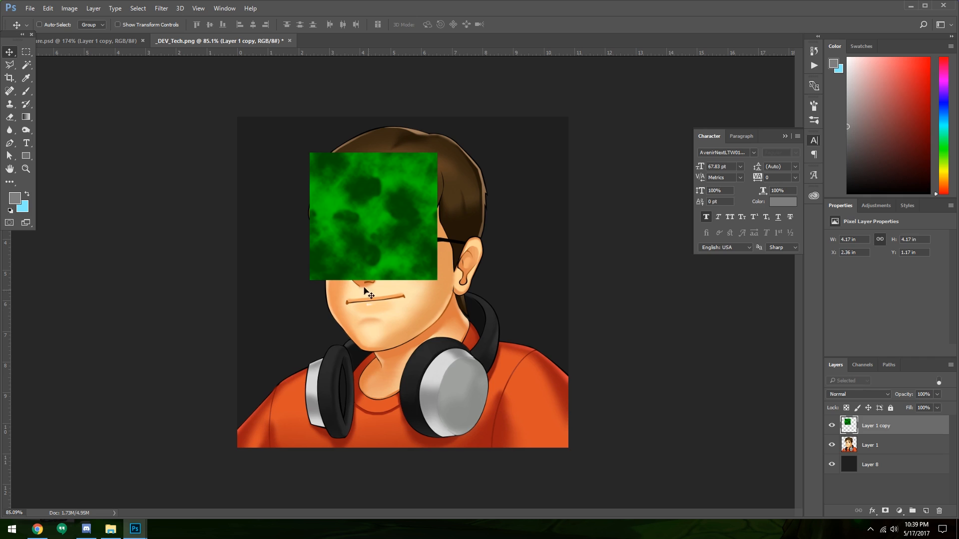
drag(365, 290, 338, 316)
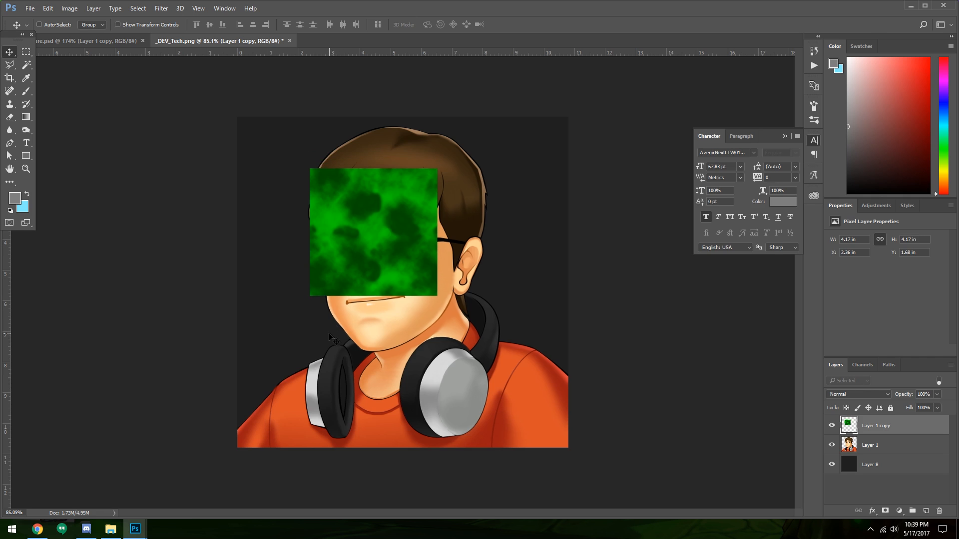
key(t)
key(v)
key(ctrl+t)
drag(435, 297, 474, 373)
key(Escape)
Step: Scale the green texture up proportionally to about 153.67%, so it covers most of the face
click(48, 8)
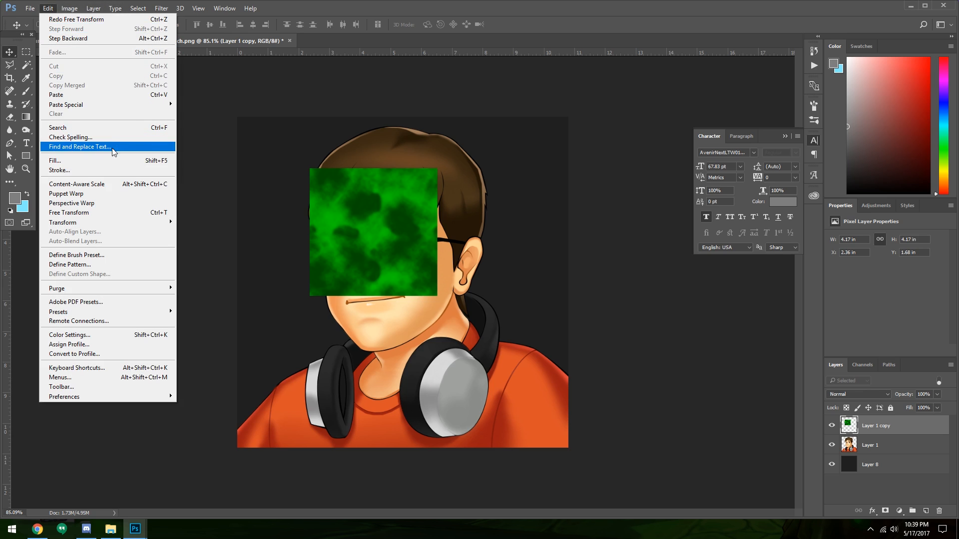
mouse_move(105, 224)
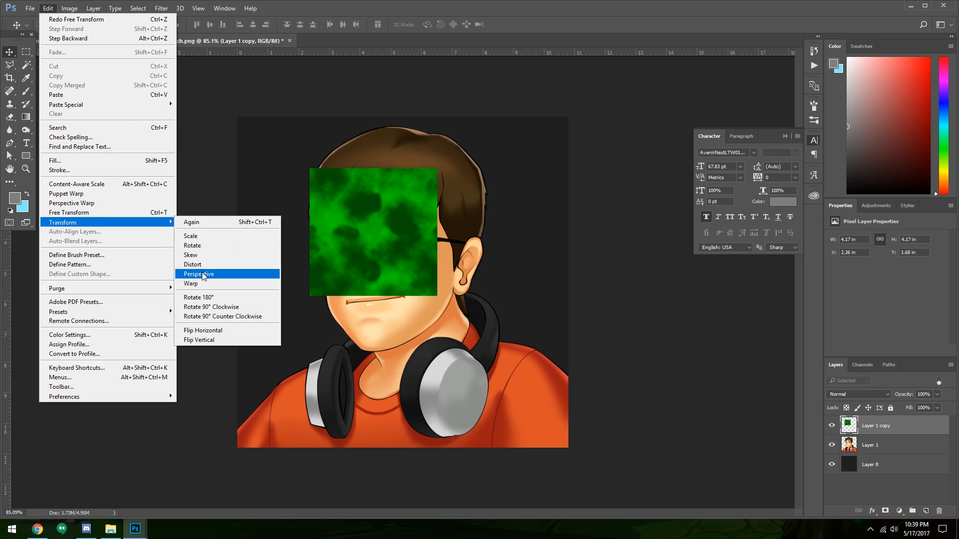
click(194, 237)
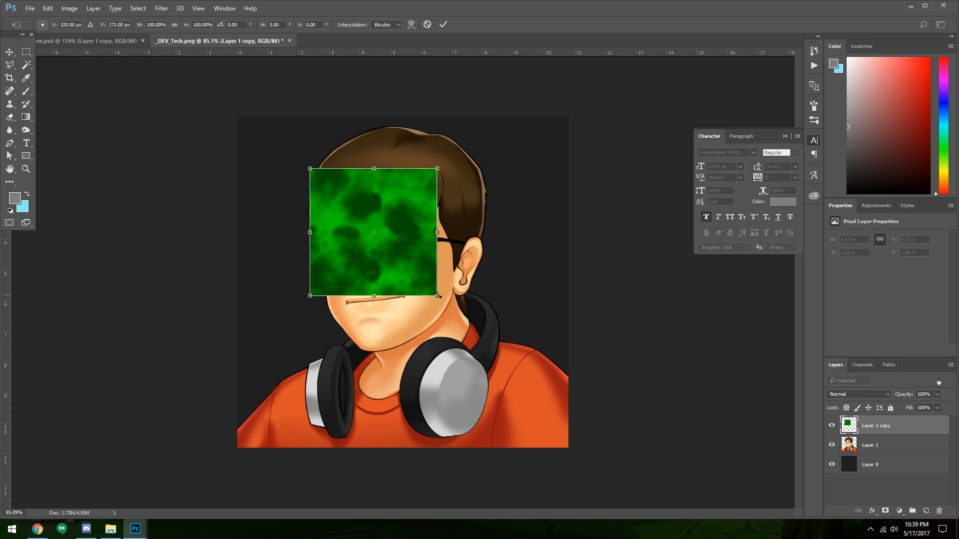
drag(438, 295, 506, 364)
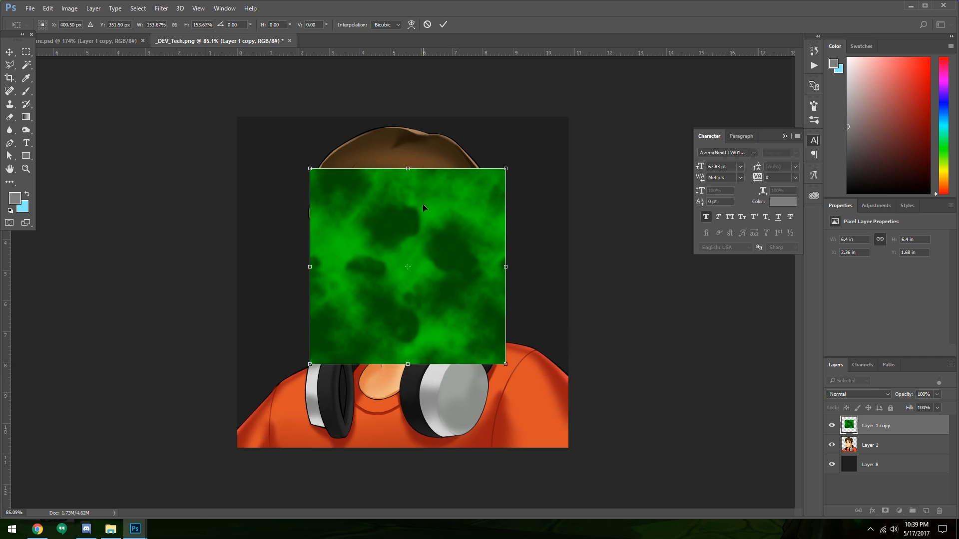
key(Return)
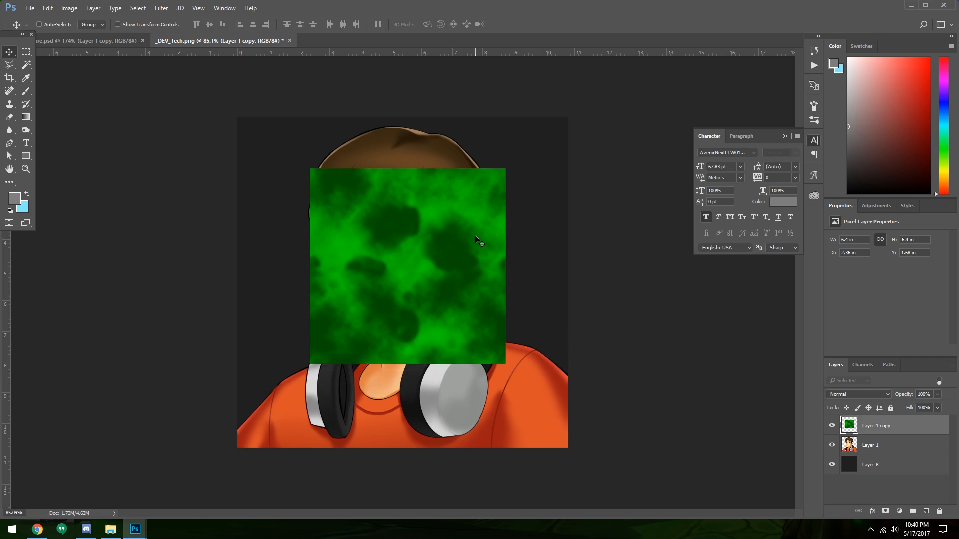
Step: Scale the green texture to about 5.1 in square and move it to the left side of the portrait
key(ctrl+t)
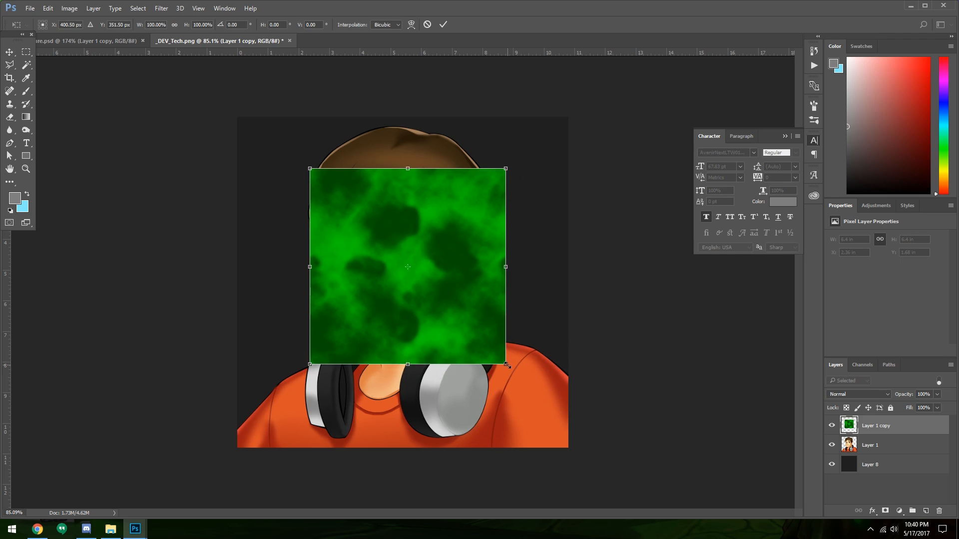
drag(508, 364, 453, 341)
drag(424, 228, 368, 228)
key(Return)
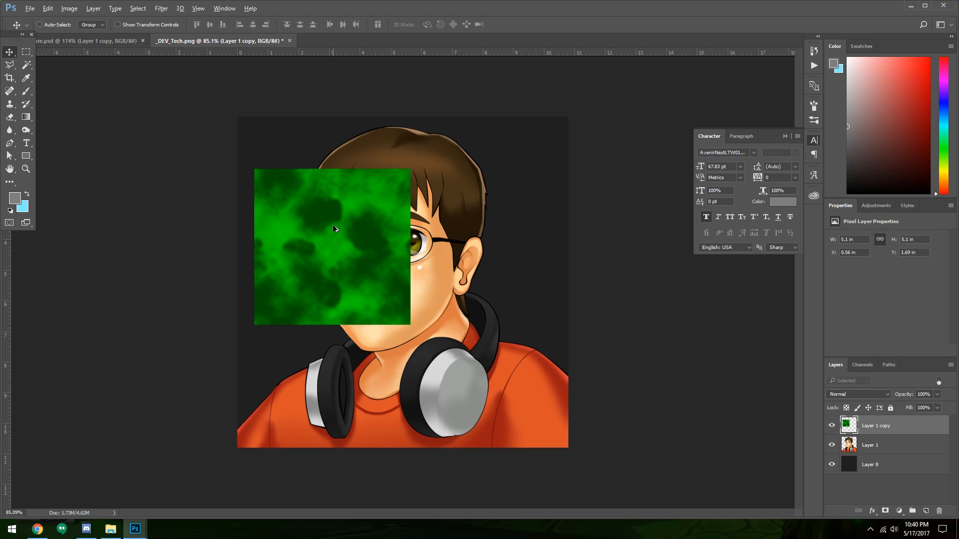
Step: Duplicate the green texture into a two-by-two grid of adjoining tiles and merge the four tile layers into one
drag(333, 224, 488, 224)
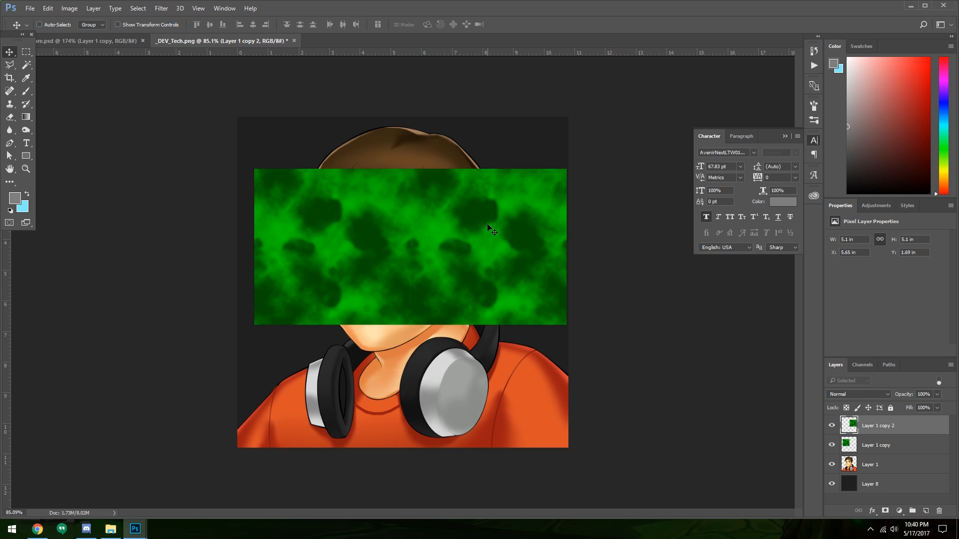
drag(487, 223, 343, 385)
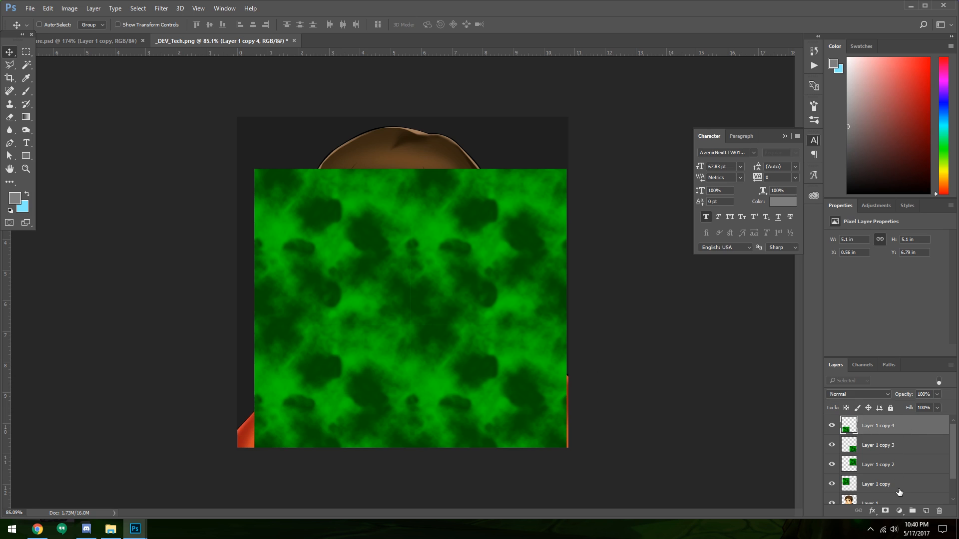
shift+click(898, 489)
right_click(899, 492)
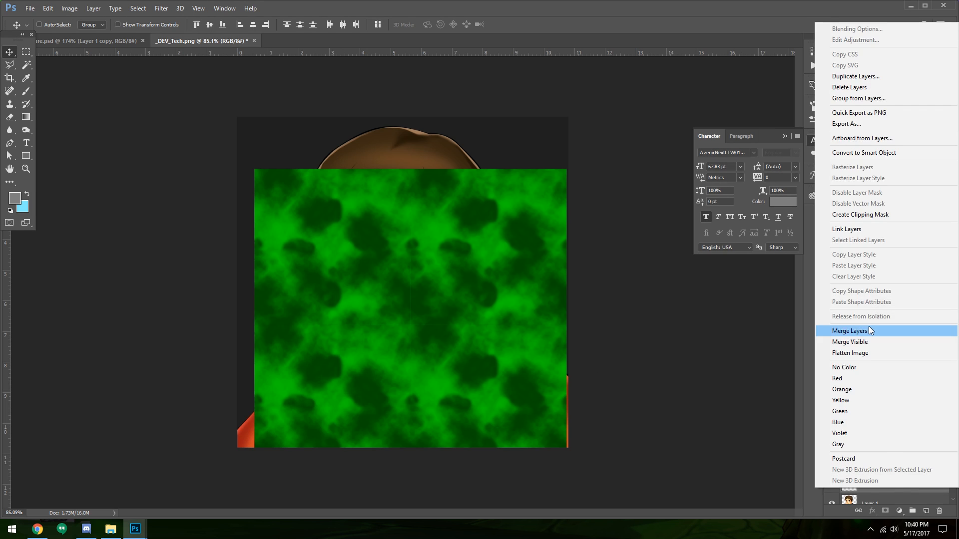
click(872, 328)
Step: Center the merged green texture over the portrait and set its blend mode to Hard Light
drag(508, 241, 475, 211)
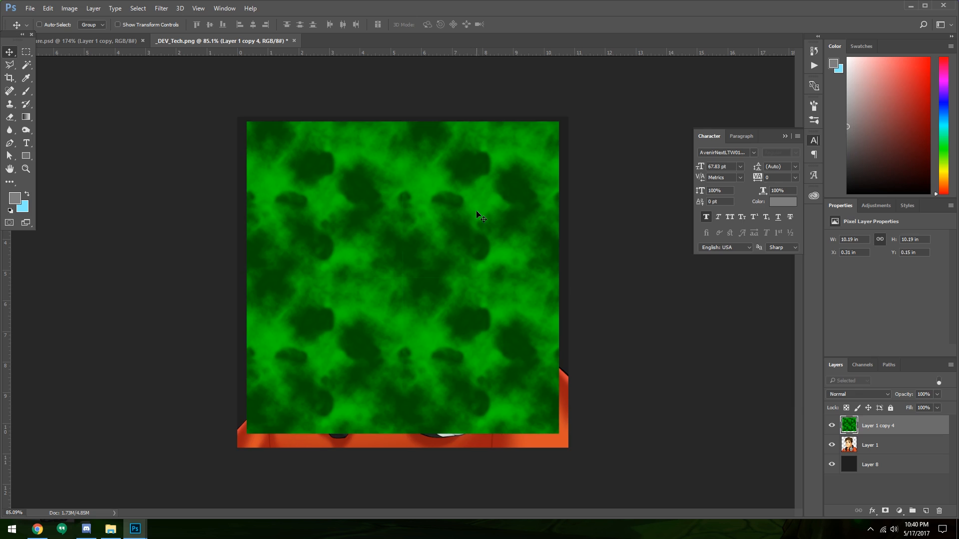
click(845, 393)
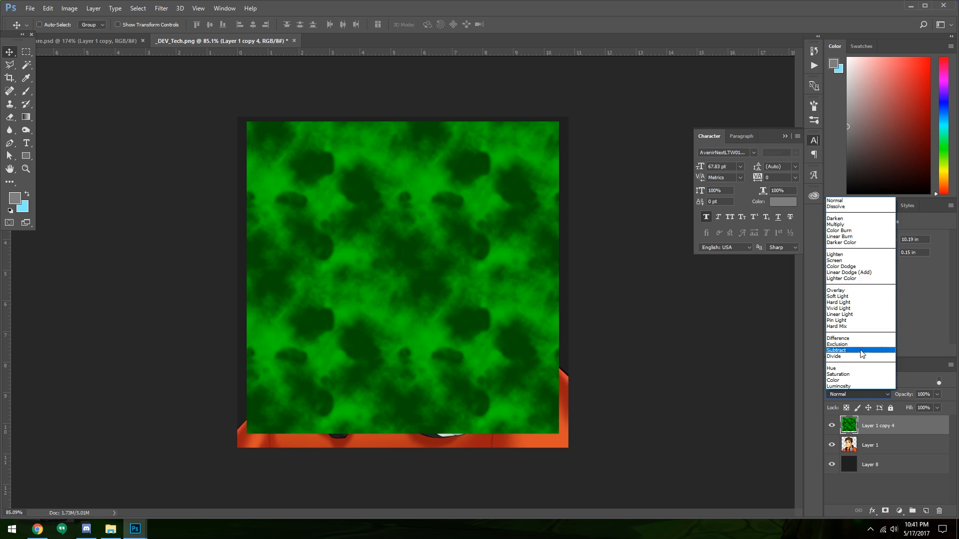
click(850, 302)
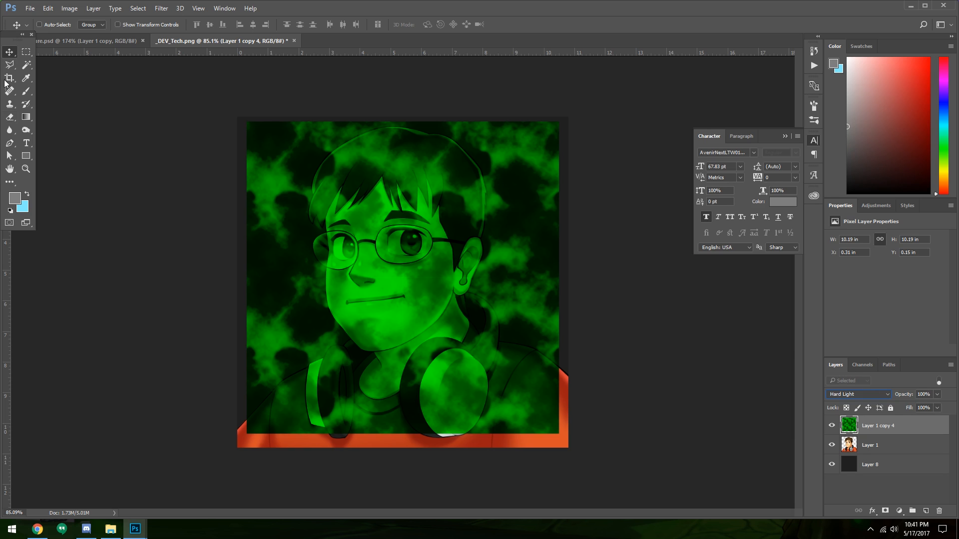
Step: Try erasing the green texture over the hair with the Eraser tool, and undo the eraser strokes
click(10, 117)
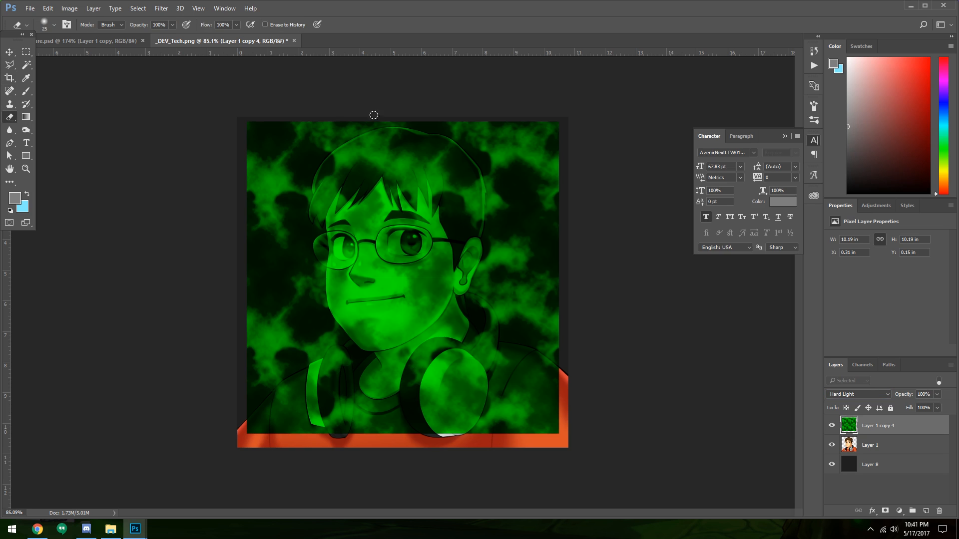
mouse_move(506, 123)
mouse_down()
mouse_move(450, 147)
mouse_move(344, 138)
mouse_up()
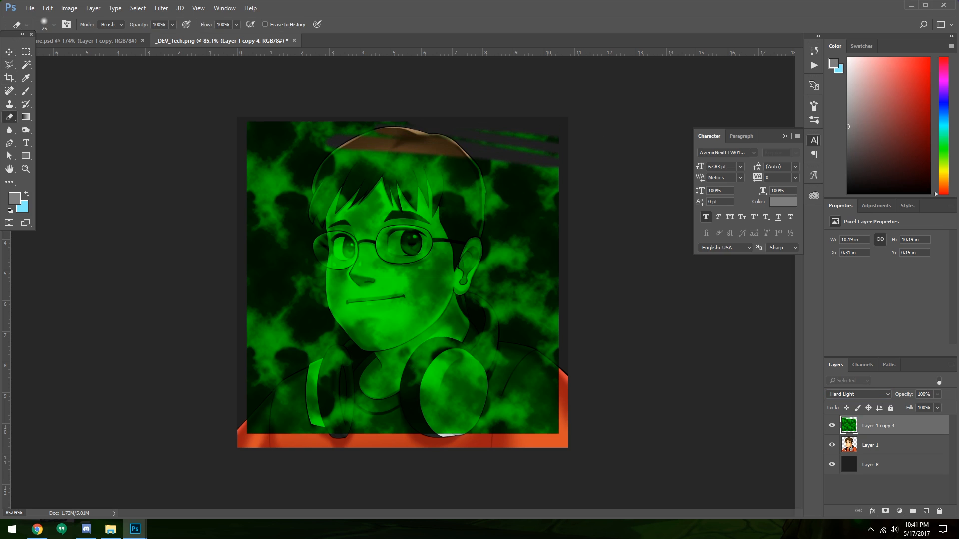
mouse_move(430, 142)
mouse_down()
mouse_move(328, 172)
mouse_move(463, 203)
mouse_up()
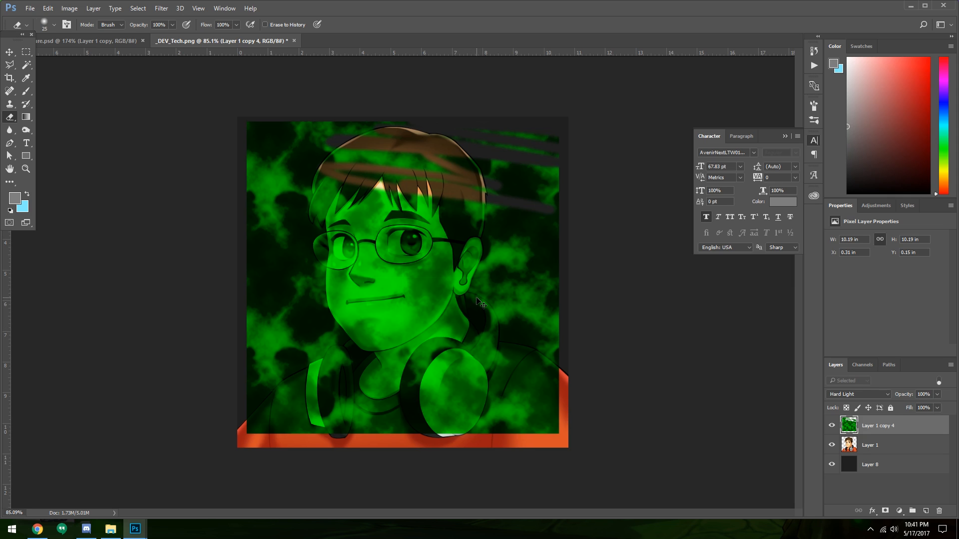
key(ctrl+z)
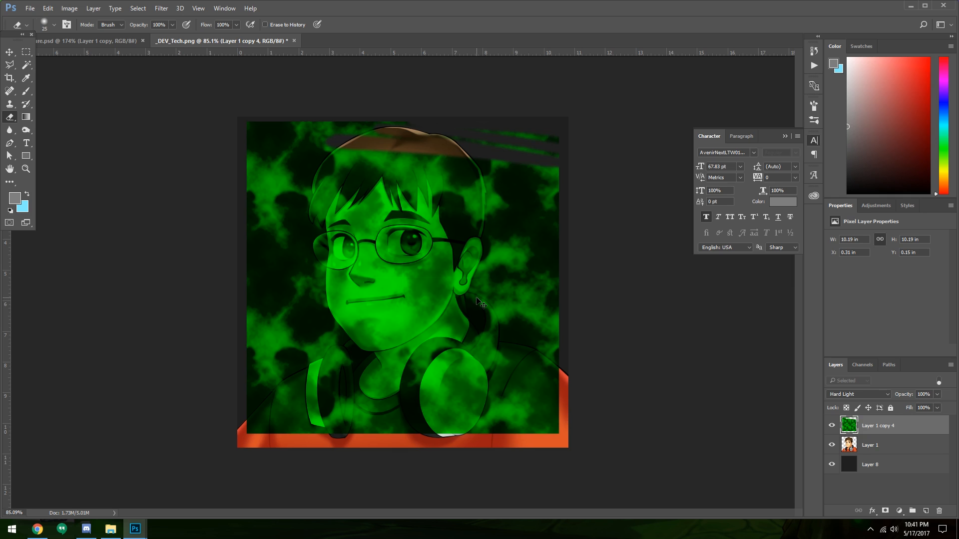
key(ctrl+alt+z)
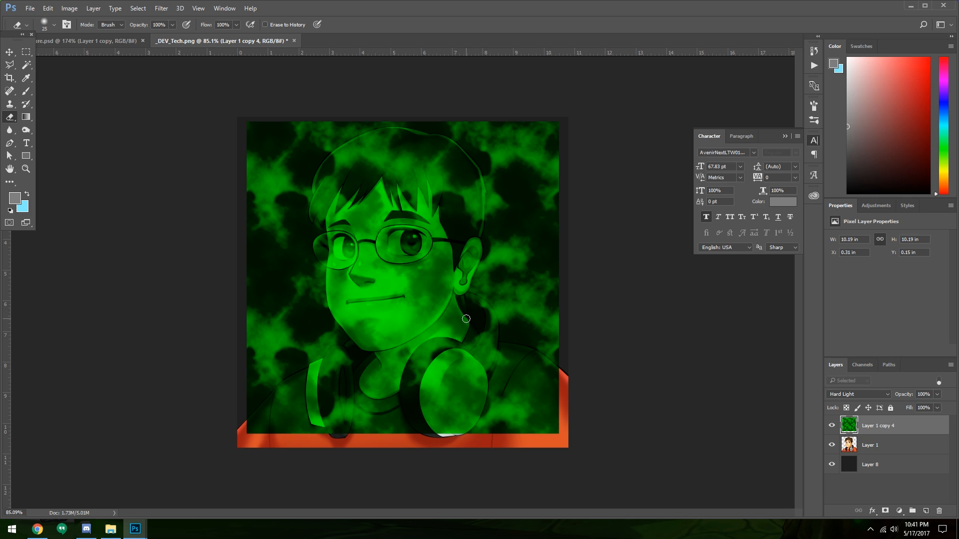
Step: Add a layer mask to the green texture layer and ready the Brush tool with black as the foreground color
click(885, 511)
key(b)
key(x)
key(x)
key(x)
key(x)
key(x)
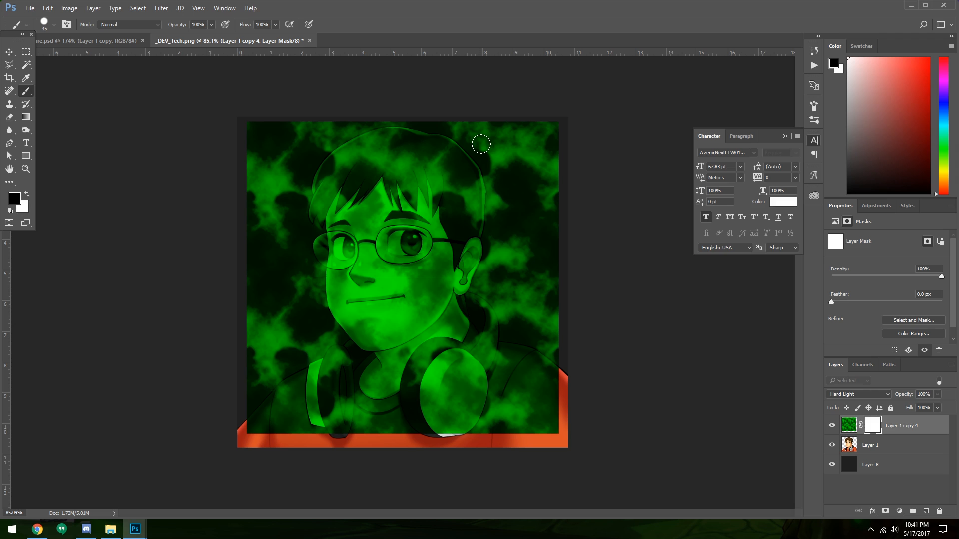
Step: Paint black on the layer mask to hide the texture over the top of the hair and the adjacent background
key(x)
key(x)
key(x)
mouse_move(509, 140)
mouse_down()
mouse_move(390, 144)
mouse_move(503, 131)
mouse_move(358, 114)
mouse_move(513, 135)
mouse_move(536, 123)
mouse_move(453, 125)
mouse_move(505, 131)
mouse_move(377, 118)
mouse_move(469, 137)
mouse_move(376, 138)
mouse_move(466, 159)
mouse_move(434, 133)
mouse_move(647, 142)
mouse_move(502, 163)
mouse_move(629, 169)
mouse_up()
key(x)
key(c)
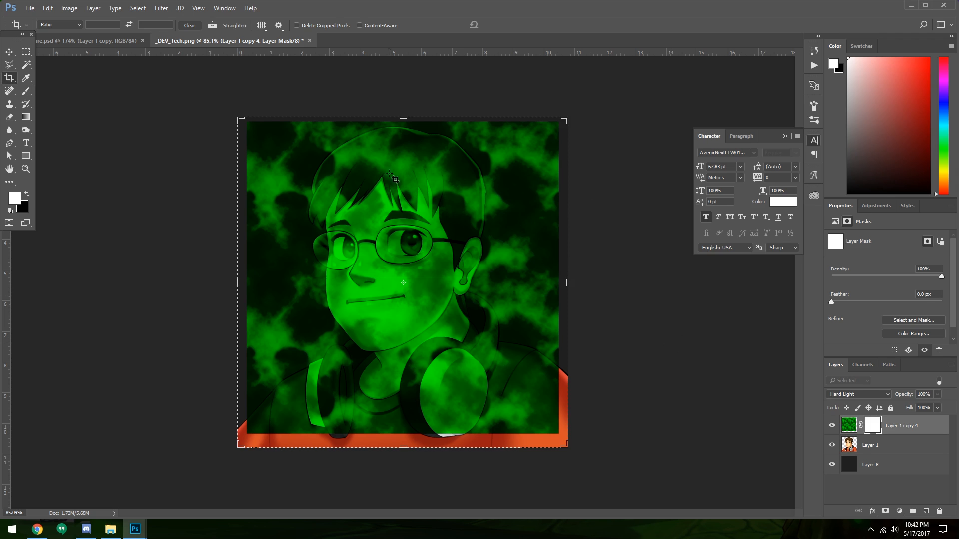
key(x)
key(b)
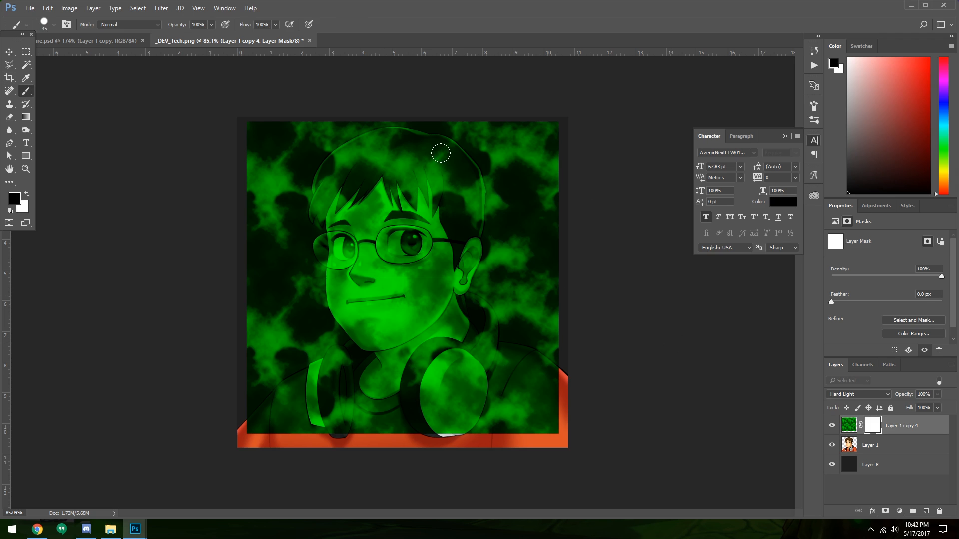
mouse_move(449, 150)
mouse_down()
mouse_move(399, 141)
mouse_move(467, 139)
mouse_move(397, 122)
mouse_move(336, 141)
mouse_up()
mouse_move(509, 141)
mouse_down()
mouse_move(561, 150)
mouse_move(470, 111)
mouse_move(530, 142)
mouse_move(441, 150)
mouse_move(465, 179)
mouse_move(455, 195)
mouse_move(462, 235)
mouse_move(497, 182)
mouse_move(566, 148)
mouse_move(551, 140)
mouse_move(519, 165)
mouse_up()
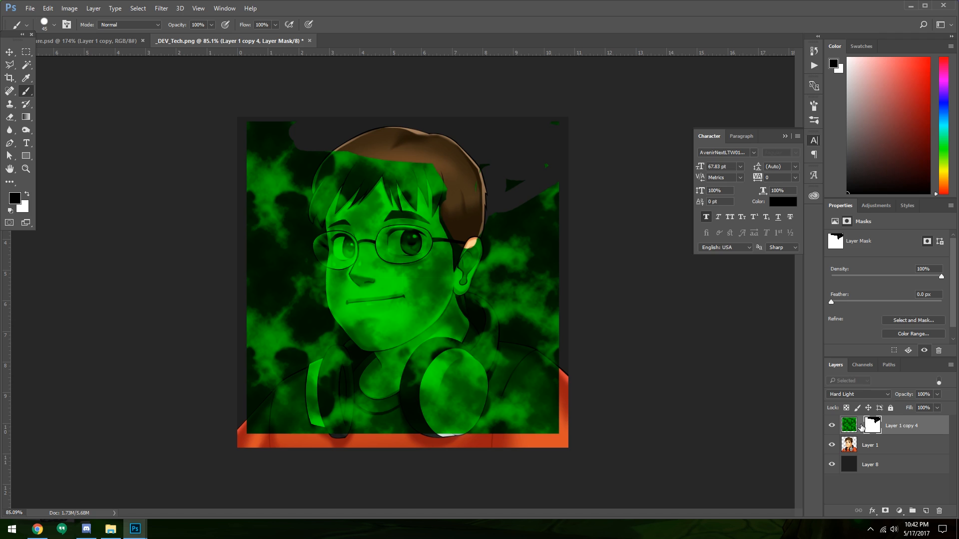
Step: Unlink the green texture from its mask and move only the texture image within the masked area
click(848, 425)
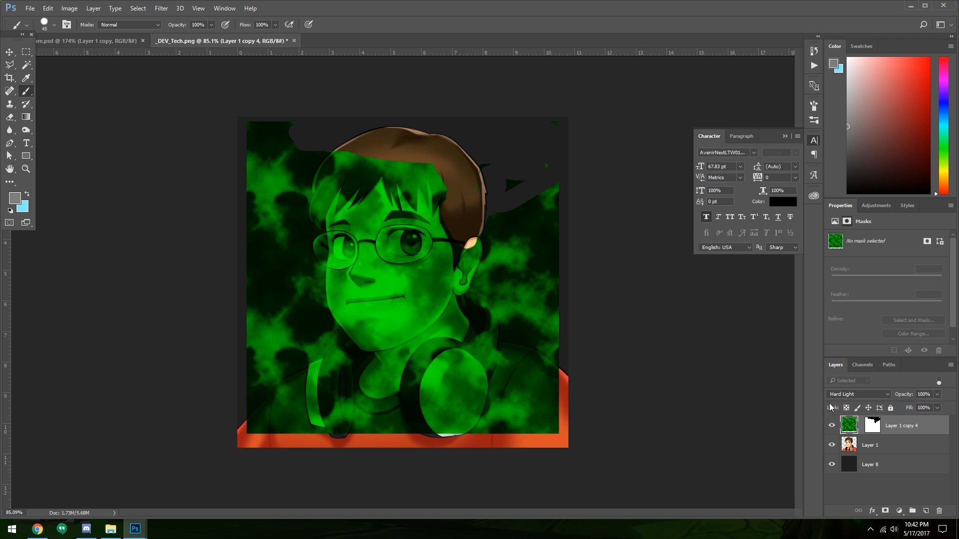
click(9, 51)
drag(367, 258, 392, 240)
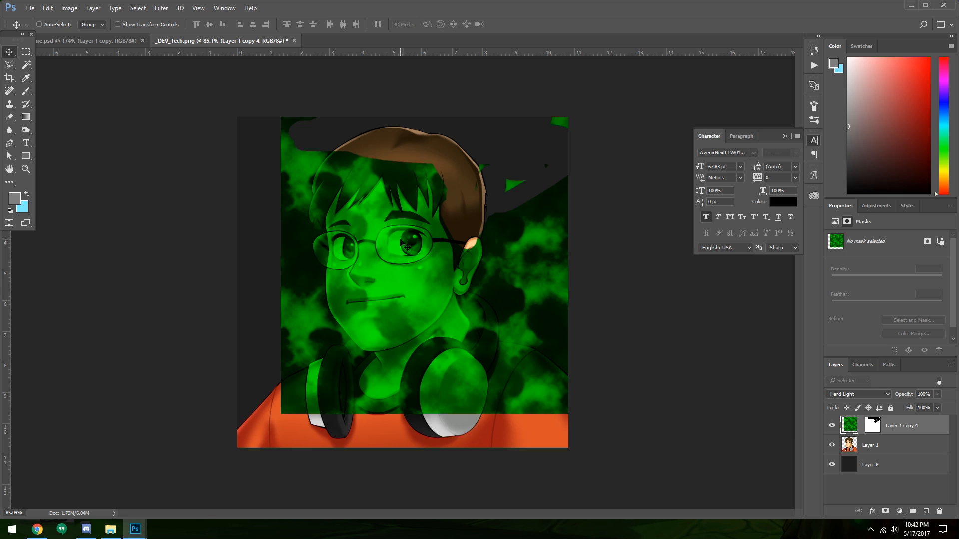
Step: Undo the texture move, the mask painting and the layer mask itself, back to the unmasked texture layer
key(ctrl+alt+z)
key(ctrl+alt+z)
key(ctrl+alt+z)
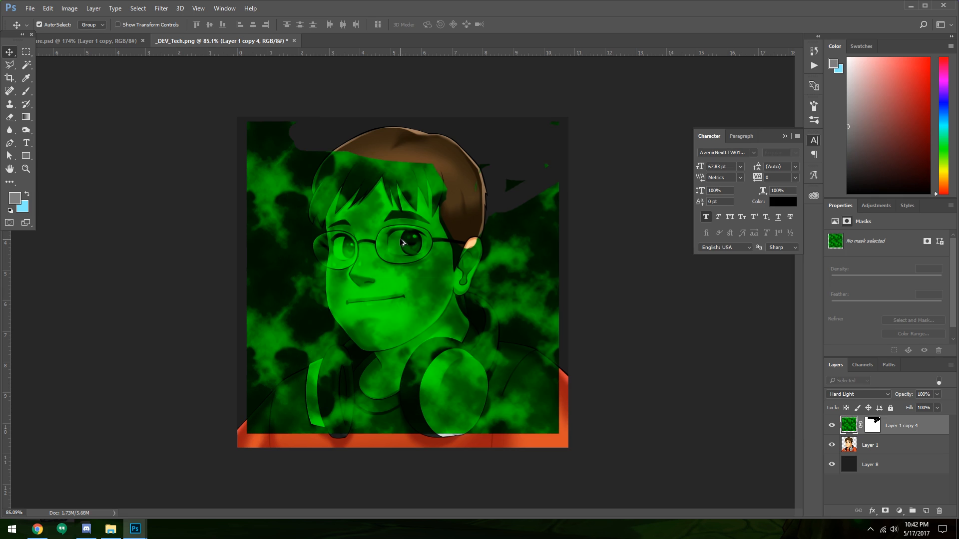
key(ctrl+alt+z)
key(ctrl+alt+z)
key(ctrl+alt+z)
key(ctrl+alt+z)
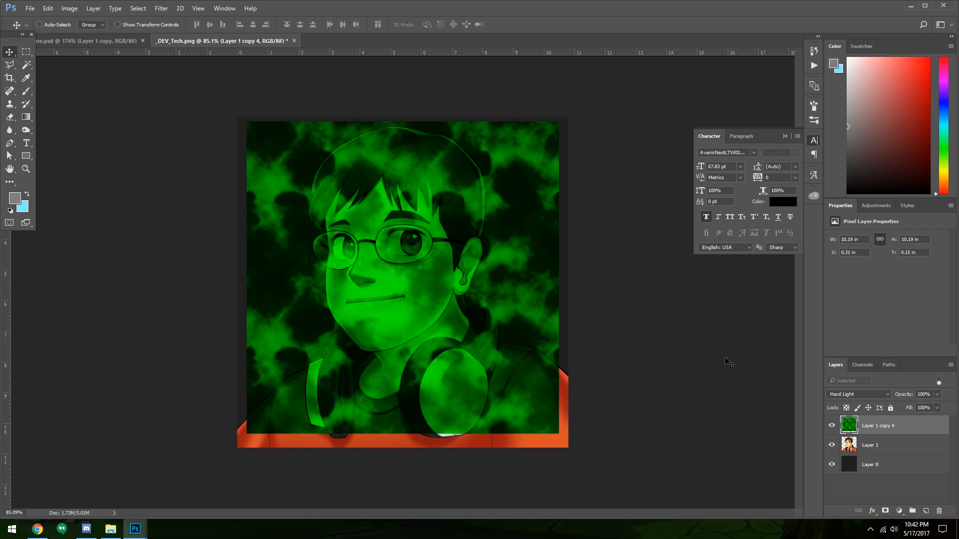
Step: Add a layer mask to the green texture layer and paint it black over the hair with a smaller brush
click(884, 511)
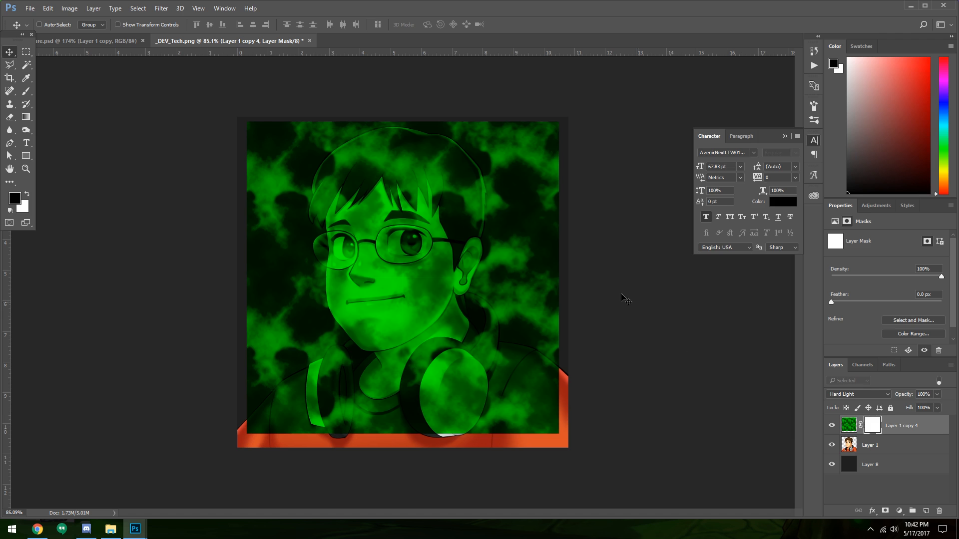
scroll(351, 185, up, 3)
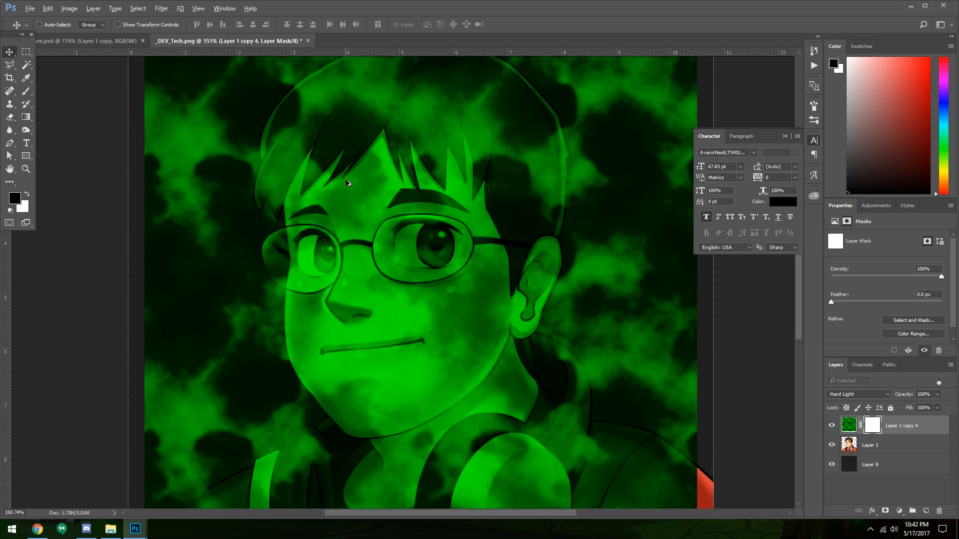
scroll(345, 179, up, 2)
key(b)
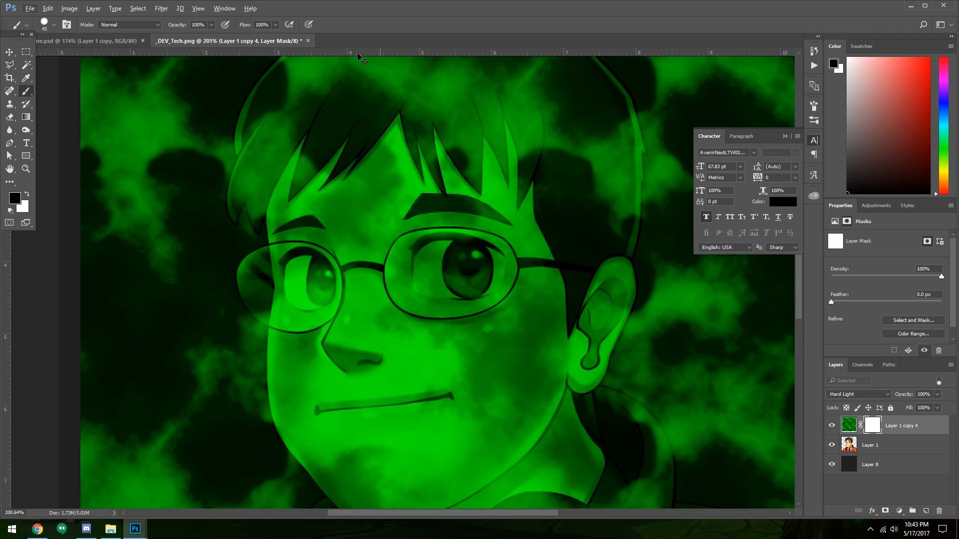
click(380, 88)
key(bracketleft)
key(bracketleft)
key(bracketleft)
key(bracketleft)
key(bracketleft)
mouse_move(356, 134)
mouse_down()
mouse_move(344, 165)
mouse_move(380, 111)
mouse_move(424, 73)
mouse_move(417, 89)
mouse_up()
Step: Paint the mask black over the background, shirt and headphones, leaving the texture only on the face, ear and neck
scroll(478, 80, down, 5)
mouse_move(661, 409)
mouse_down()
mouse_move(684, 416)
mouse_move(632, 439)
mouse_up()
scroll(610, 318, down, 5)
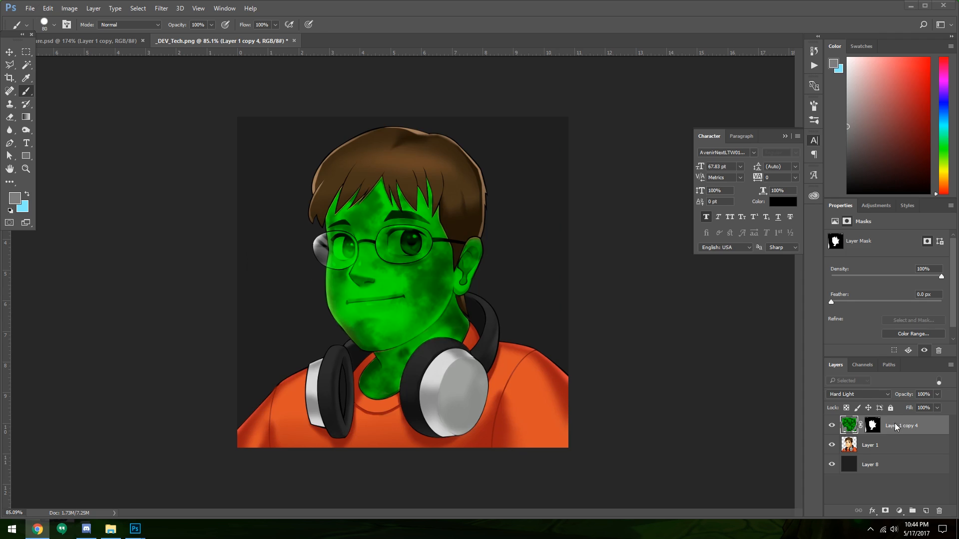
click(873, 426)
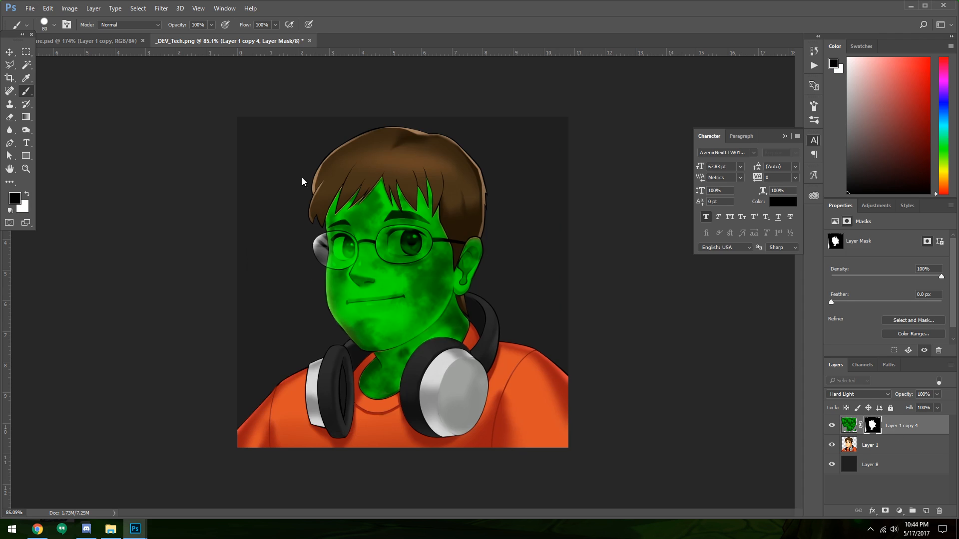
click(9, 52)
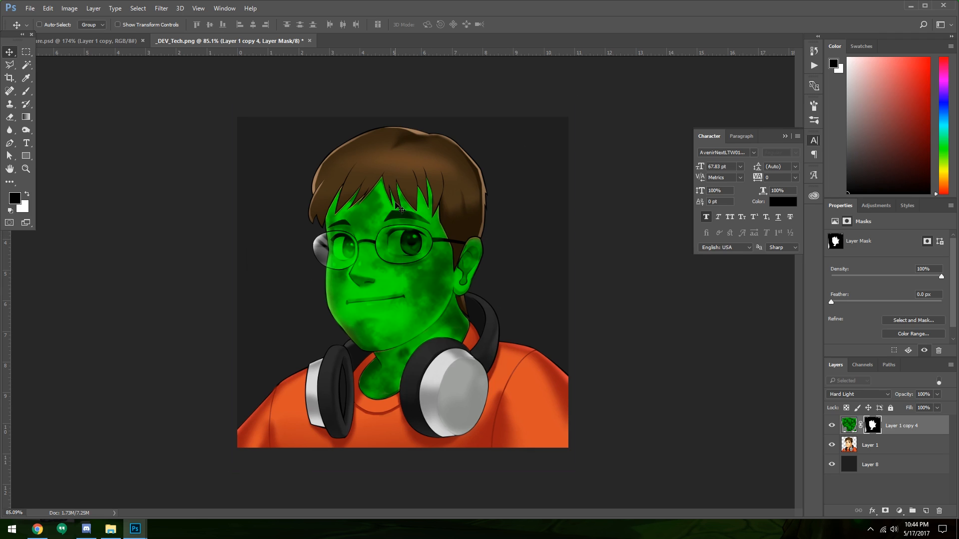
scroll(390, 226, up, 4)
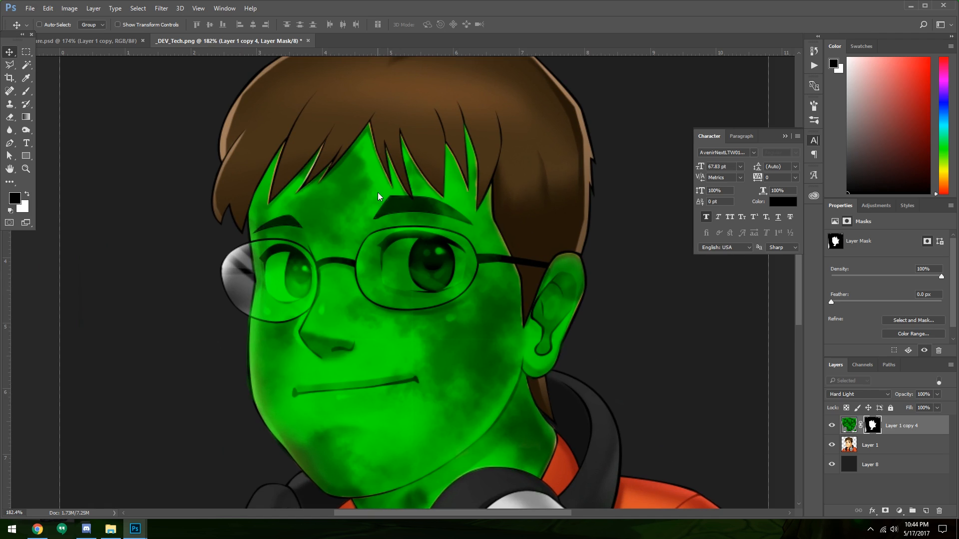
scroll(378, 195, down, 5)
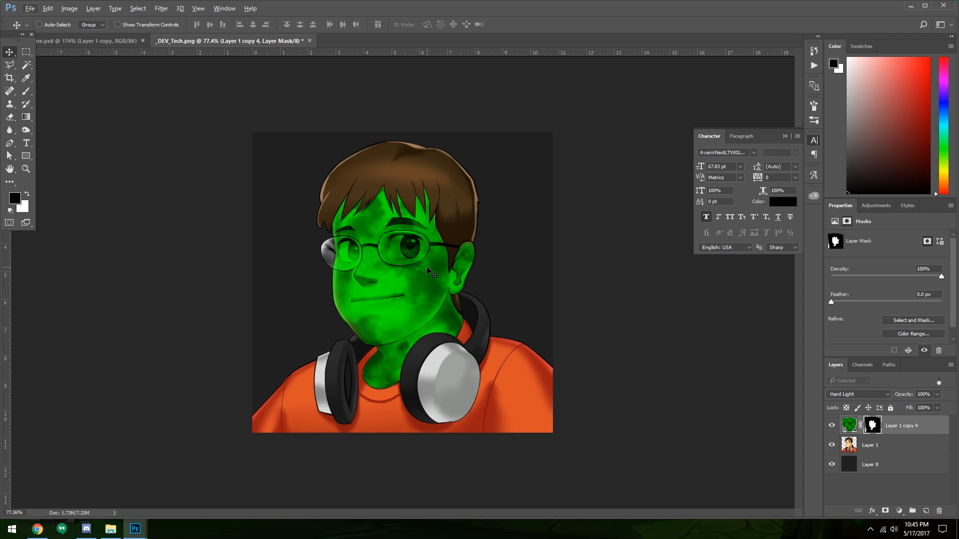
Step: Hide the green texture layer and add a new empty layer directly above Layer 1
click(832, 426)
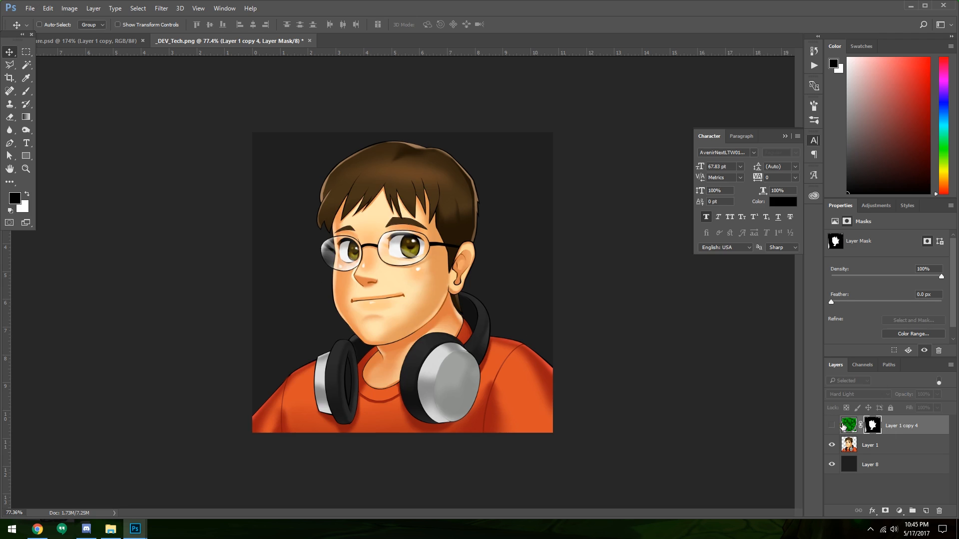
click(832, 426)
click(833, 426)
click(898, 444)
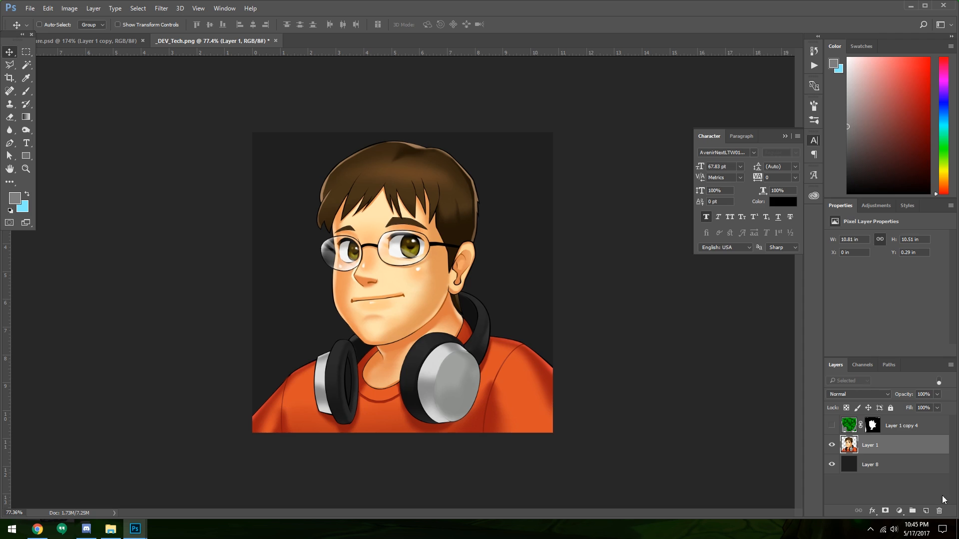
click(925, 511)
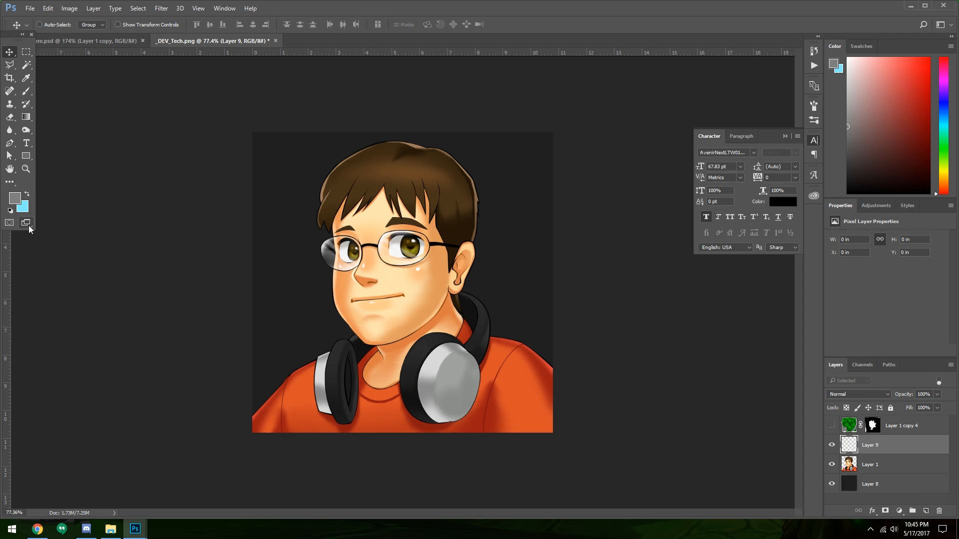
Step: Choose the Clone Stamp tool and set its sampling to Current & Below
click(9, 105)
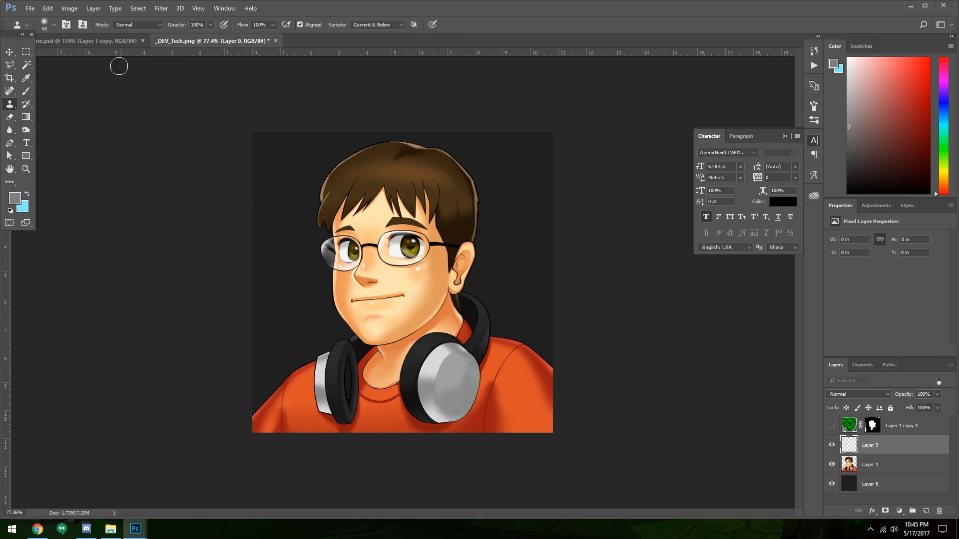
click(378, 25)
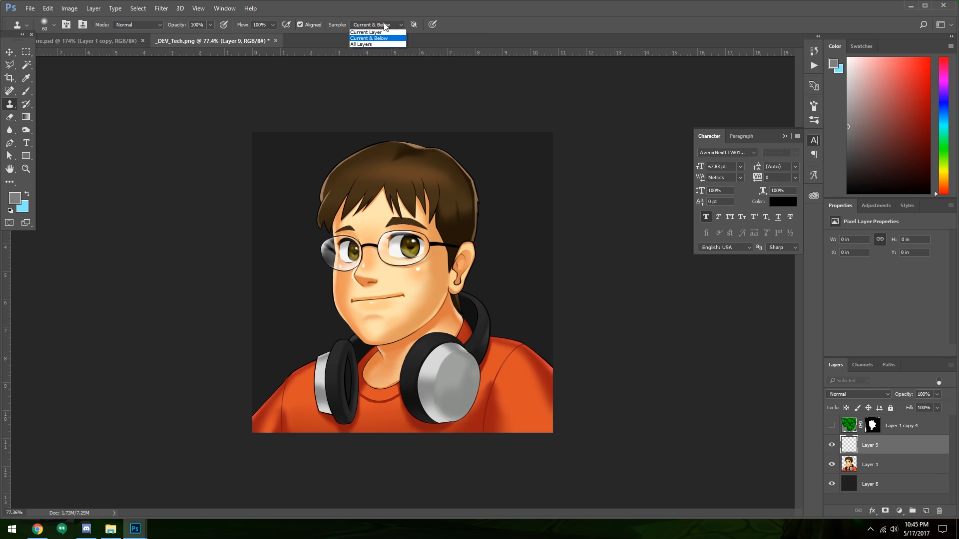
click(384, 40)
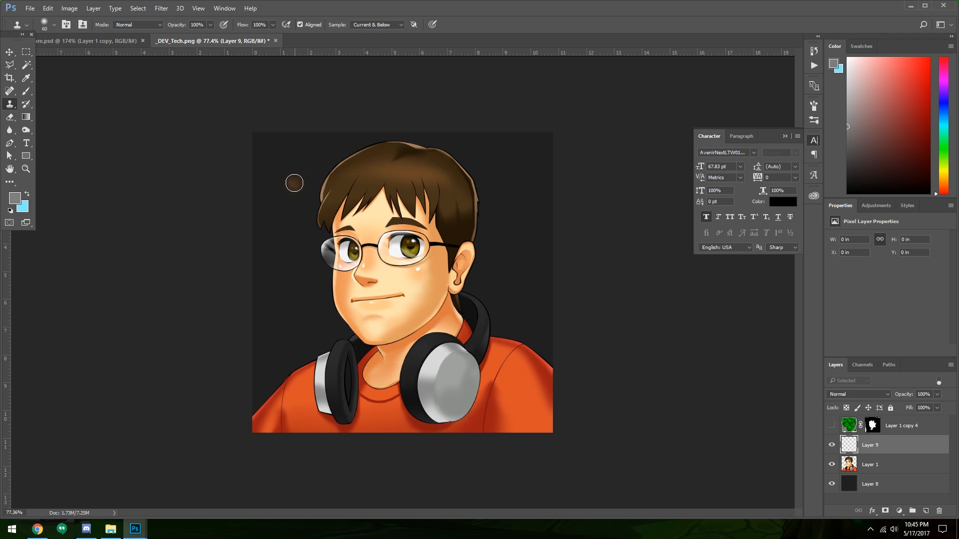
Step: Try cloning parts of the face, ear and background over the upper half of the portrait on the new layer
mouse_move(293, 179)
mouse_down()
mouse_move(220, 195)
mouse_move(241, 179)
mouse_move(270, 259)
mouse_move(249, 309)
mouse_move(318, 319)
mouse_move(318, 394)
mouse_move(235, 383)
mouse_move(353, 376)
mouse_move(370, 307)
mouse_up()
key(ctrl+z)
alt+click(373, 281)
mouse_move(434, 241)
mouse_down()
mouse_move(431, 227)
mouse_move(510, 195)
mouse_move(430, 242)
mouse_up()
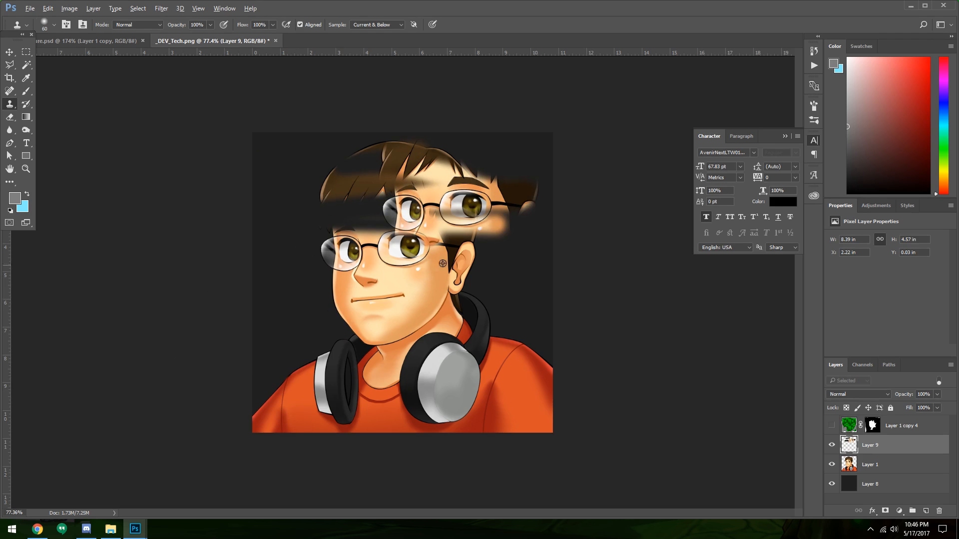
alt+click(467, 264)
mouse_move(508, 186)
mouse_down()
mouse_move(449, 235)
mouse_move(545, 237)
mouse_move(675, 270)
mouse_up()
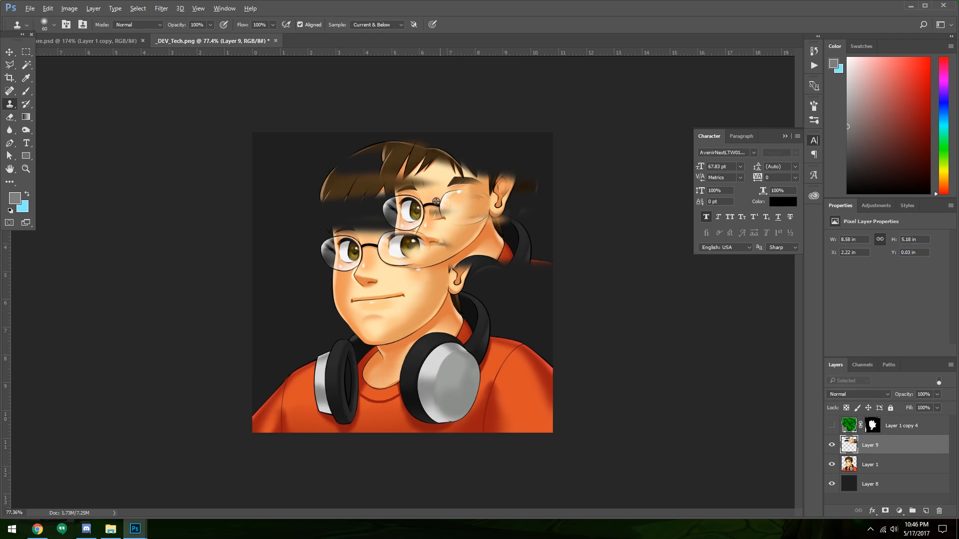
alt+click(350, 190)
mouse_move(460, 166)
mouse_down()
mouse_move(427, 159)
mouse_move(558, 158)
mouse_up()
Step: Undo all the clone strokes, stepping back to the empty new layer
key(ctrl+alt+z)
key(ctrl+alt+z)
key(ctrl+alt+z)
key(ctrl+alt+z)
key(ctrl+alt+z)
key(ctrl+alt+z)
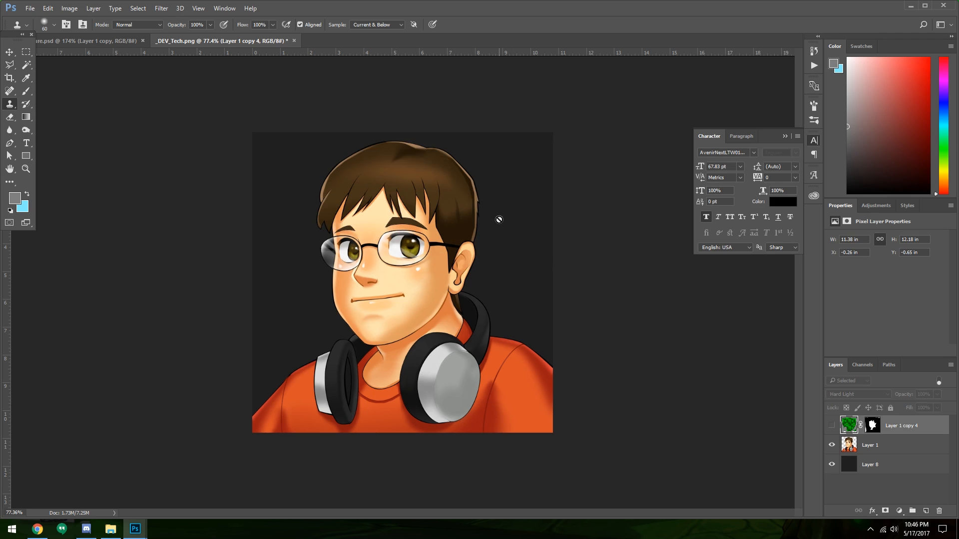
key(ctrl+shift+z)
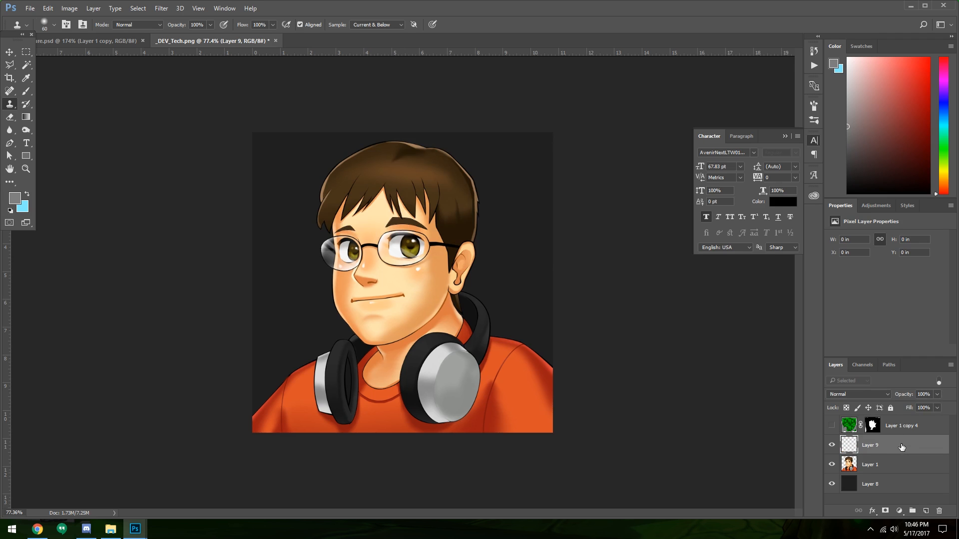
Step: Clone facial skin over most of the eye behind the larger lens with a 35 px Clone Stamp brush
scroll(385, 225, up, 6)
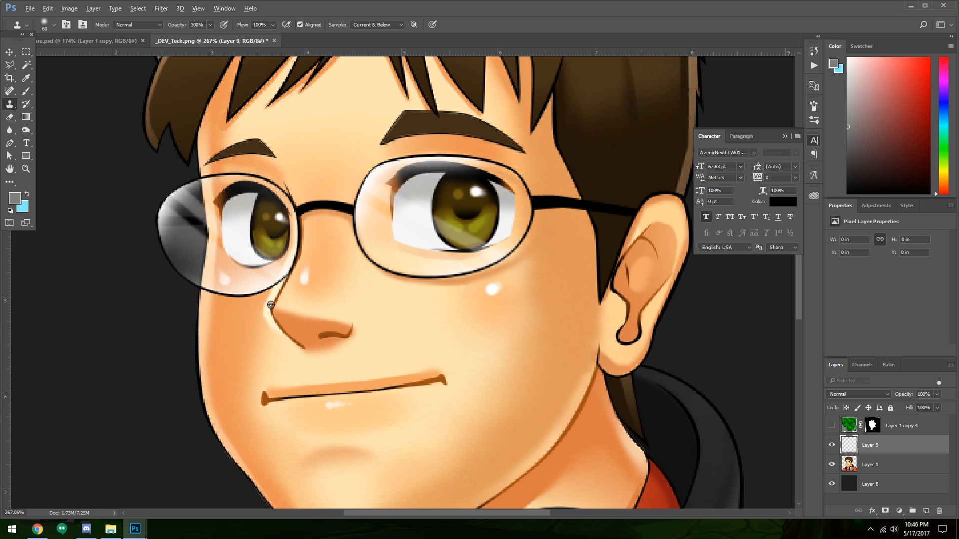
key(ctrl+alt+z)
key(ctrl+alt+z)
key(ctrl+alt+z)
key(bracketleft)
key(bracketleft)
key(bracketleft)
key(bracketleft)
alt+click(418, 325)
mouse_move(427, 142)
mouse_down()
mouse_move(403, 172)
mouse_move(379, 183)
mouse_move(420, 169)
mouse_move(405, 165)
mouse_move(466, 170)
mouse_move(399, 170)
mouse_move(380, 187)
mouse_move(397, 217)
mouse_move(409, 214)
mouse_move(396, 228)
mouse_move(410, 232)
mouse_move(397, 230)
mouse_move(446, 217)
mouse_move(452, 227)
mouse_move(449, 210)
mouse_move(431, 213)
mouse_move(439, 197)
mouse_move(428, 199)
mouse_move(451, 167)
mouse_move(522, 216)
mouse_move(498, 198)
mouse_up()
alt+click(561, 246)
key(ctrl+z)
alt+click(521, 215)
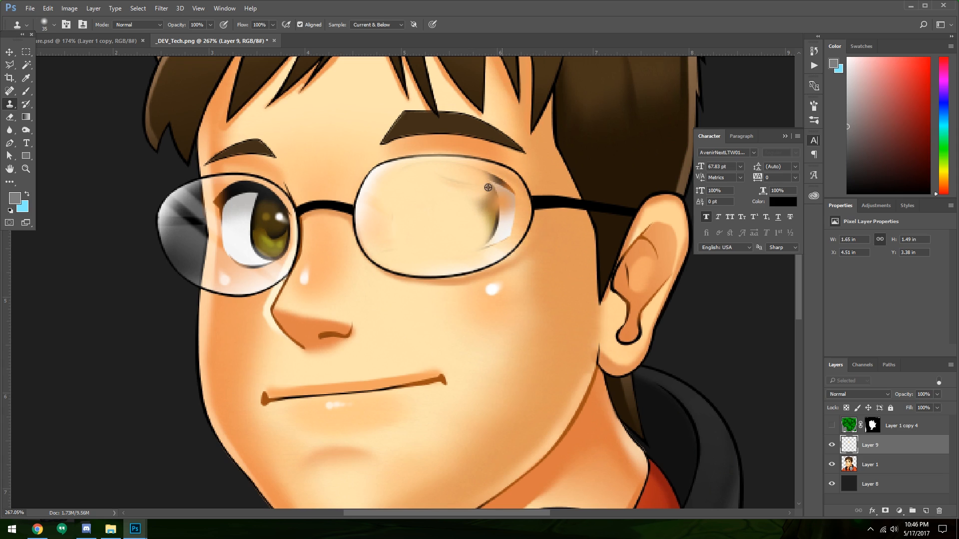
Step: Clone cheek skin over the outer corner of the eye behind the larger lens with a 45 px brush
alt+click(485, 183)
click(505, 203)
key(bracketright)
key(bracketright)
alt+click(480, 177)
click(501, 203)
alt+click(480, 180)
click(501, 194)
key(ctrl+alt+z)
key(ctrl+alt+z)
alt+click(572, 268)
mouse_move(505, 194)
mouse_down()
mouse_move(449, 165)
mouse_move(467, 177)
mouse_up()
Step: Try cloning skin over the glasses frame at the outer edge of the larger lens
alt+click(527, 147)
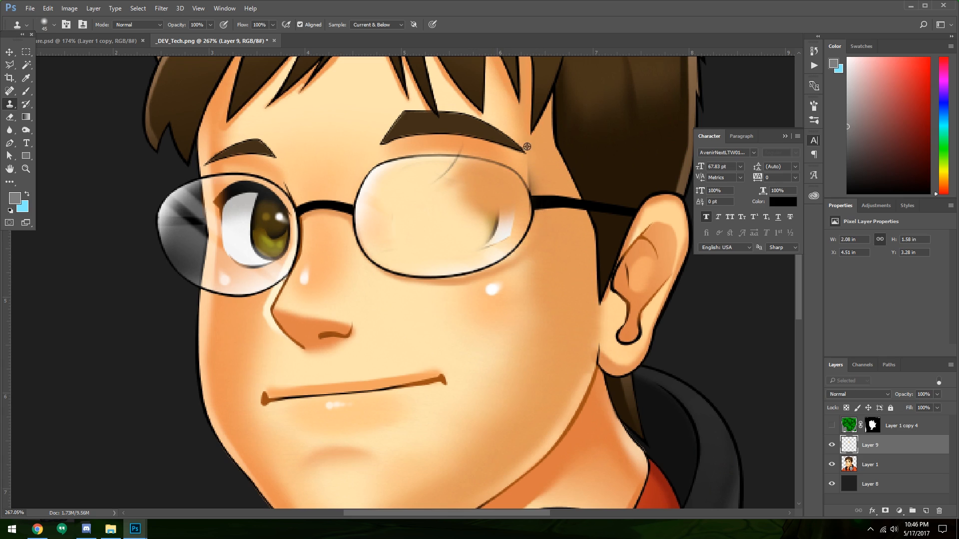
click(532, 173)
click(533, 191)
key(ctrl+alt+z)
key(ctrl+alt+z)
Step: Erase the stray cloned marks around the upper rim of the larger lens
key(e)
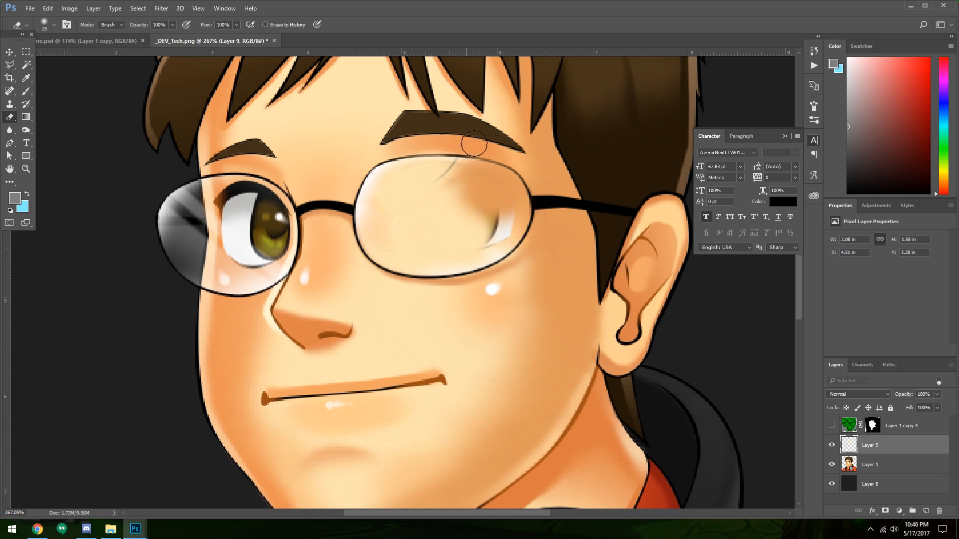
scroll(496, 214, down, 3)
scroll(486, 200, down, 2)
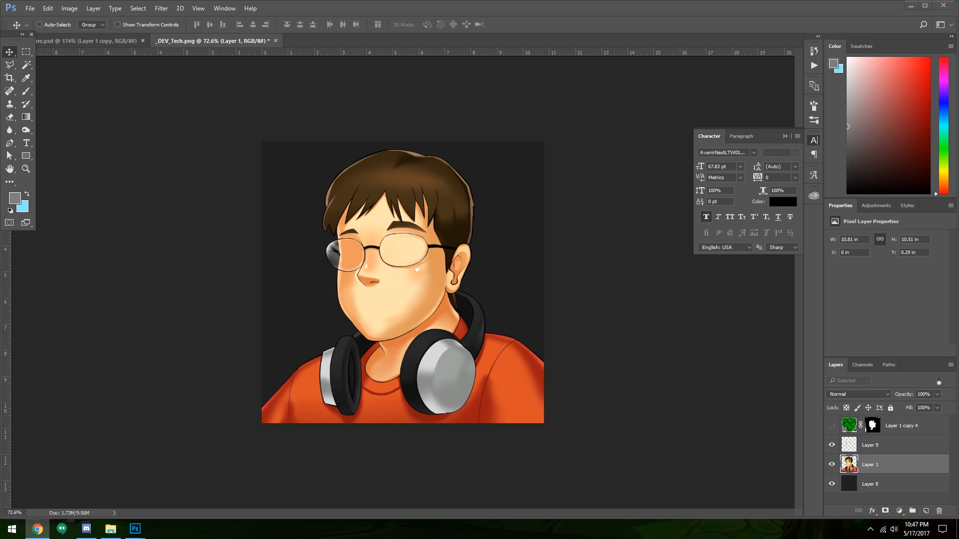
Step: Select Layer 9, inspect the retouched face up close, and show the green texture layer again
click(889, 445)
scroll(385, 259, up, 1)
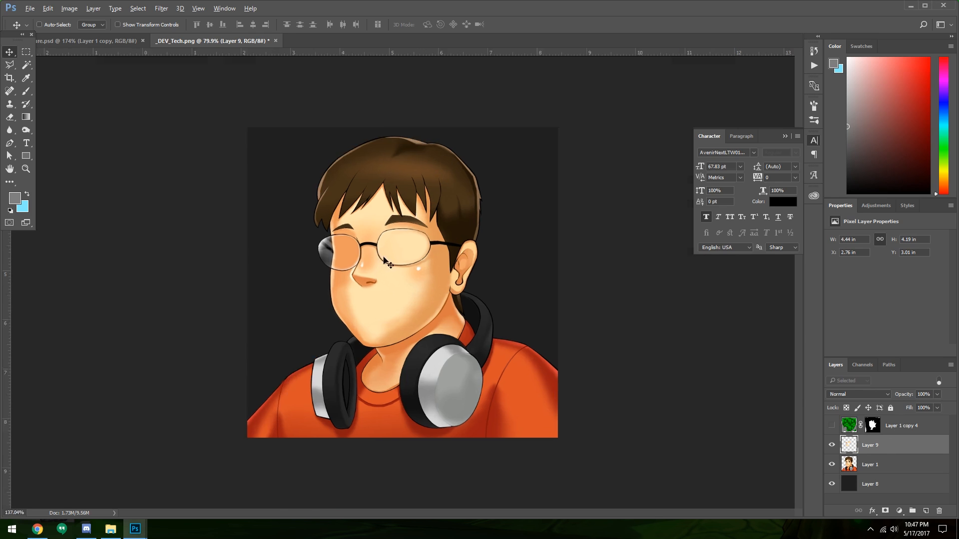
scroll(384, 260, up, 8)
mouse_move(382, 227)
mouse_down()
mouse_move(424, 250)
mouse_move(385, 228)
mouse_up()
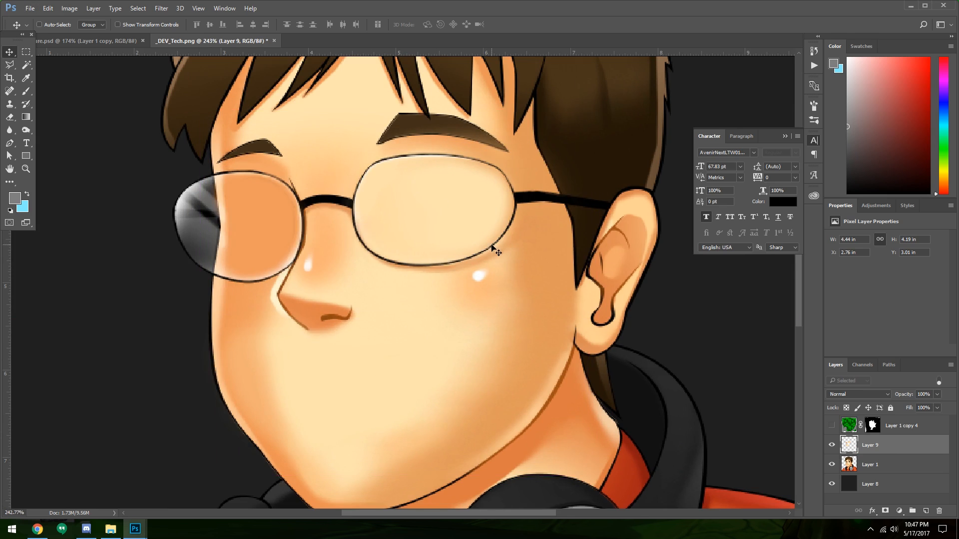
scroll(495, 250, down, 4)
drag(458, 229, 480, 269)
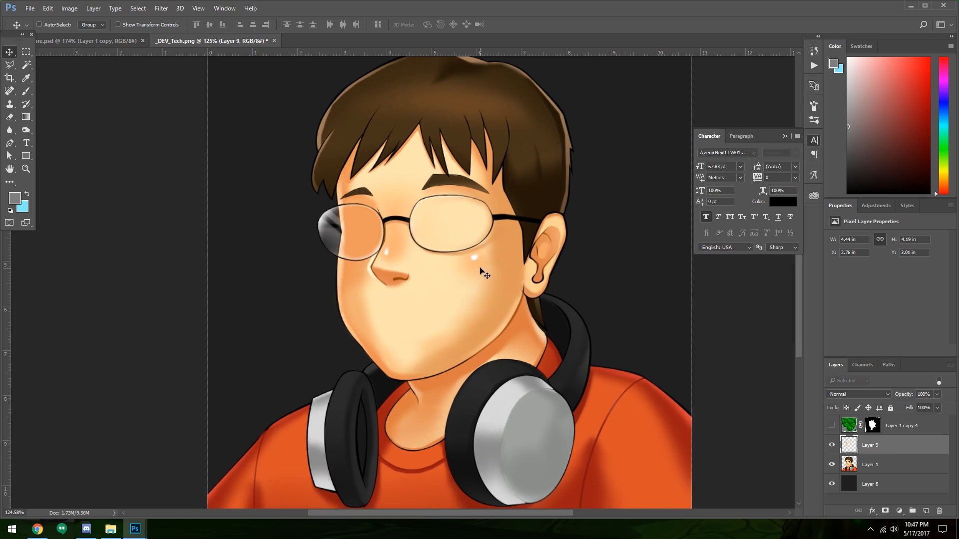
scroll(480, 269, down, 5)
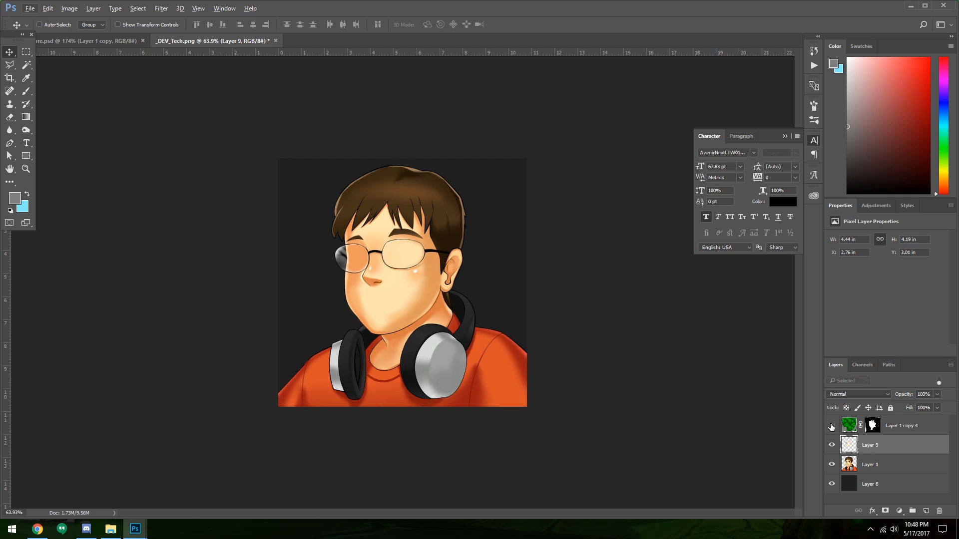
click(832, 426)
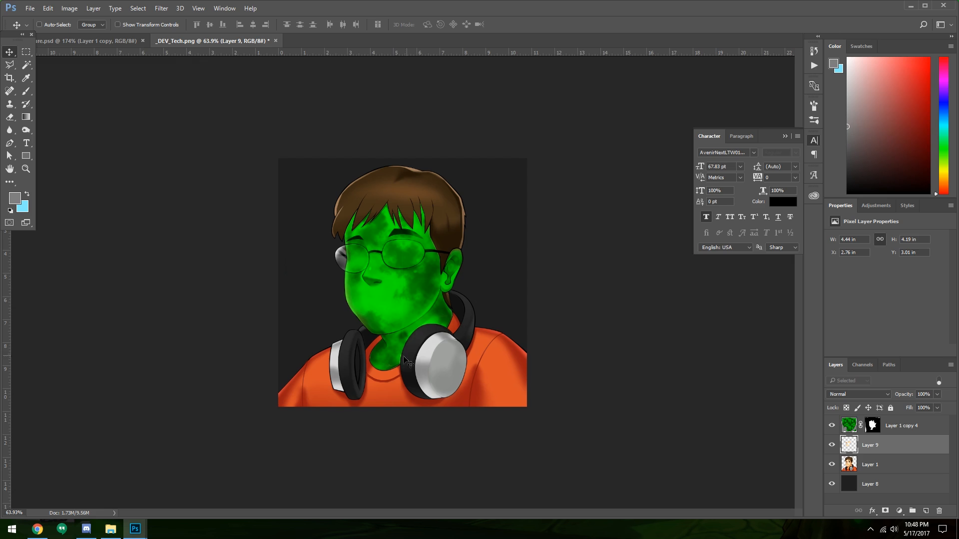
Step: Choose the Pen tool with red (ff0000) as the foreground color, and hide the cloned retouching layer
click(10, 144)
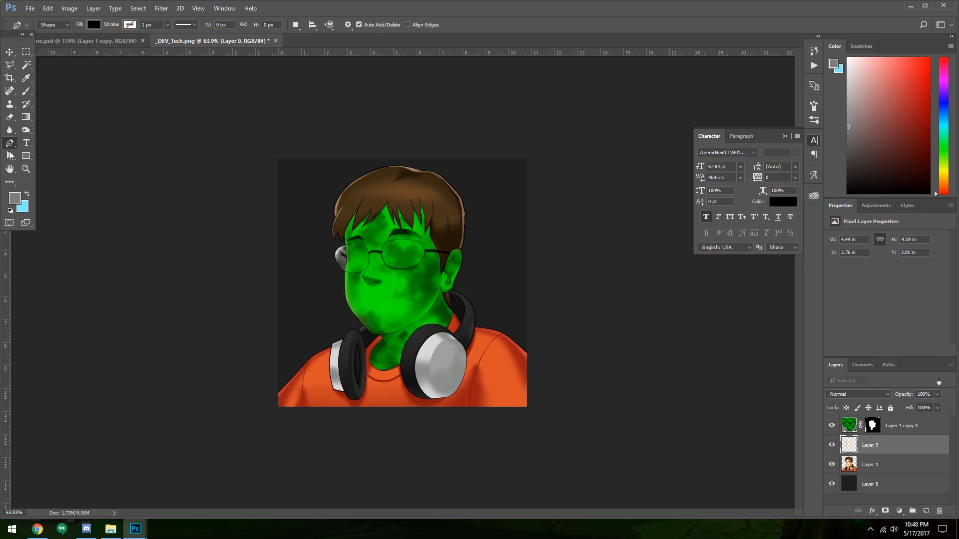
click(18, 199)
drag(630, 165, 666, 128)
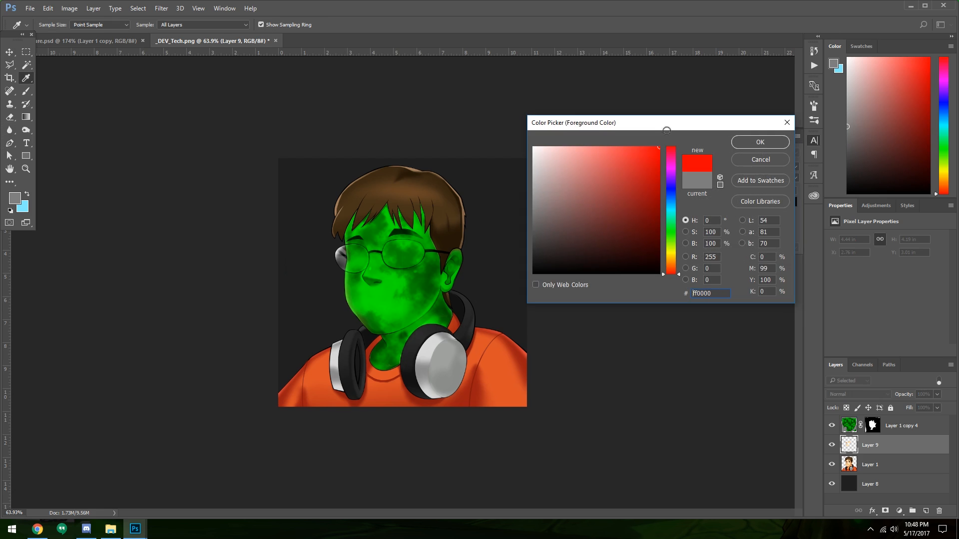
click(767, 143)
click(832, 445)
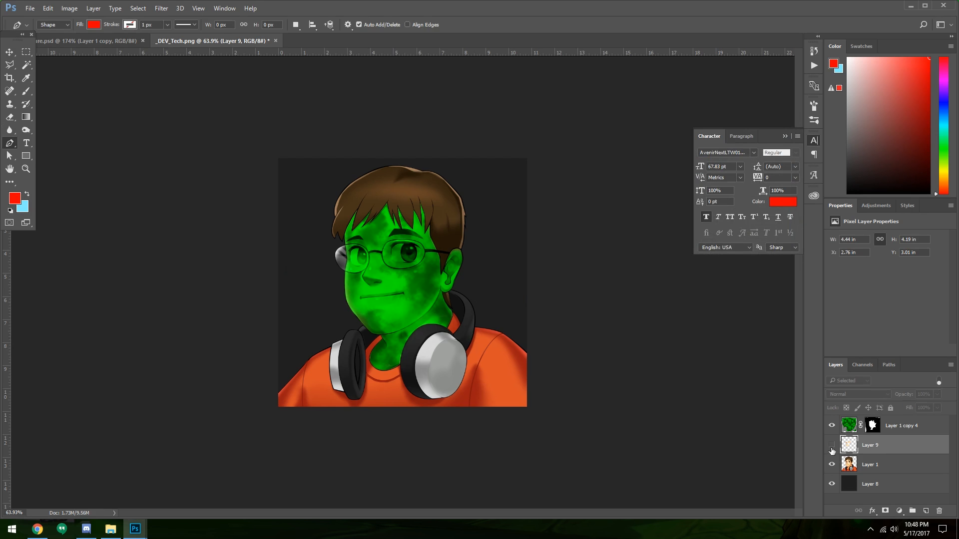
Step: Draw a closed red Pen shape, about 92 px wide and 60 px high, over the eye behind the larger lens
scroll(375, 232, up, 7)
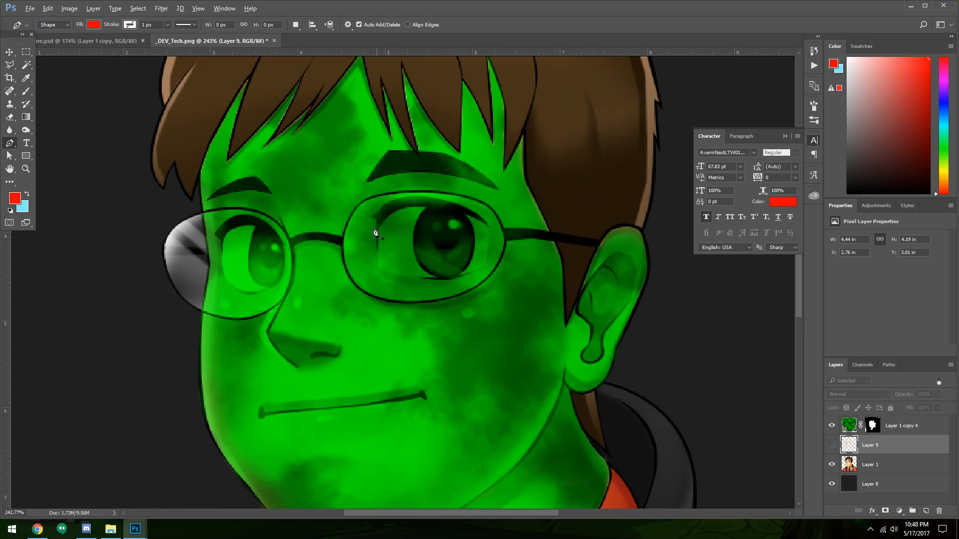
click(379, 268)
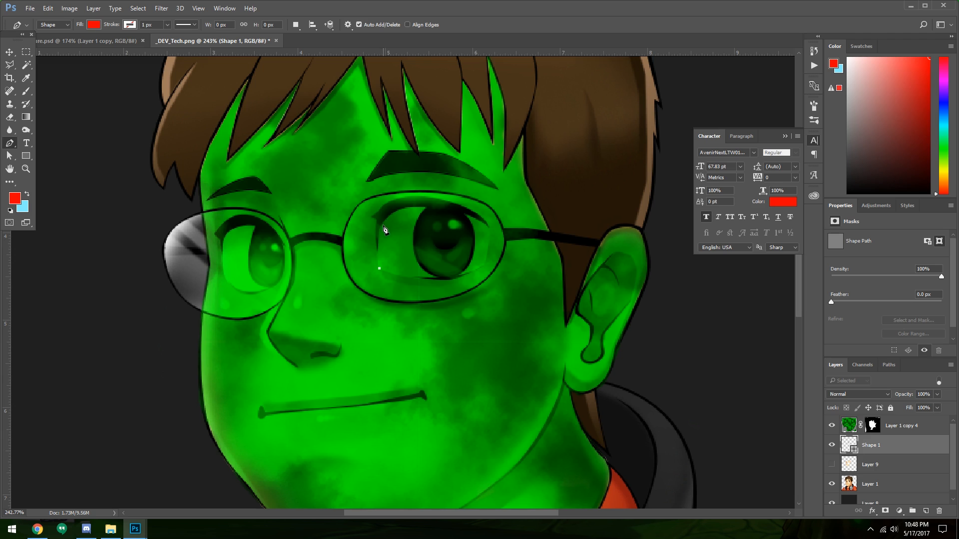
click(379, 228)
click(422, 207)
drag(423, 210, 453, 211)
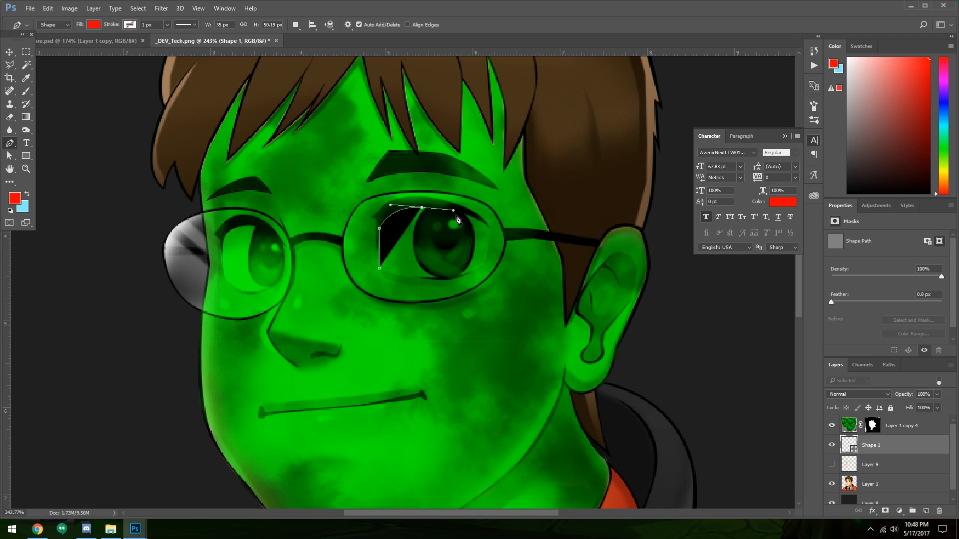
click(488, 228)
click(485, 263)
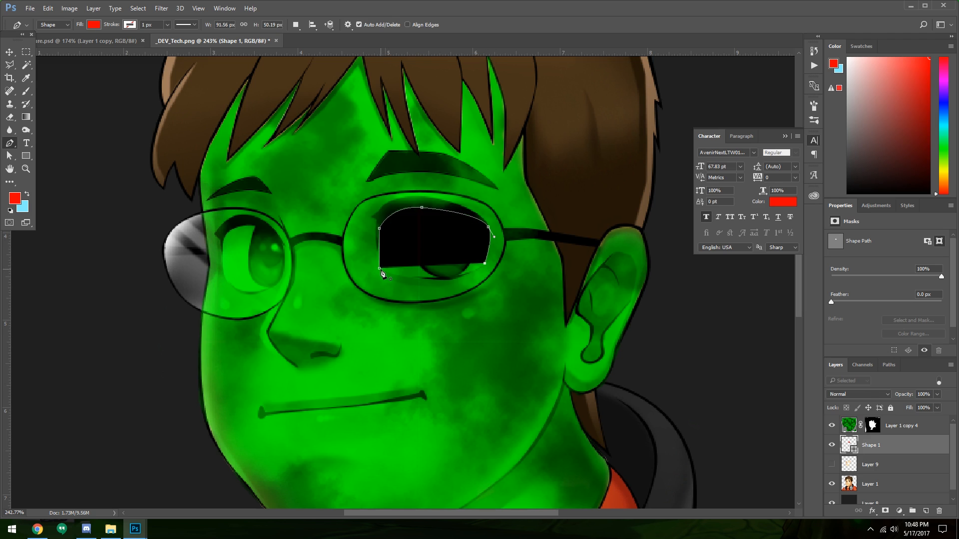
drag(381, 273, 445, 297)
key(Return)
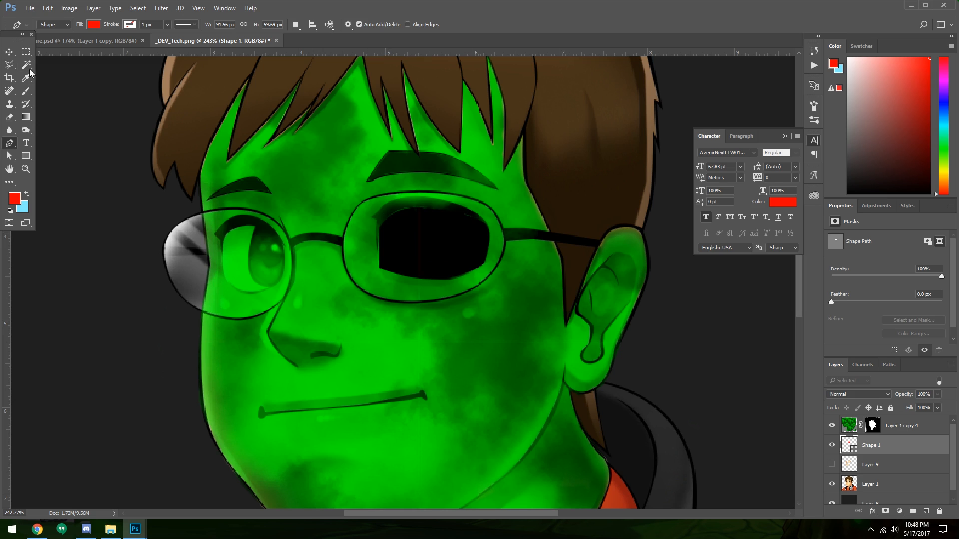
Step: Draw a rounded red Pen shape, about 49 px wide and 49 px high, over the eye behind the smaller lens
click(282, 252)
drag(249, 228, 228, 226)
key(ctrl+z)
click(224, 244)
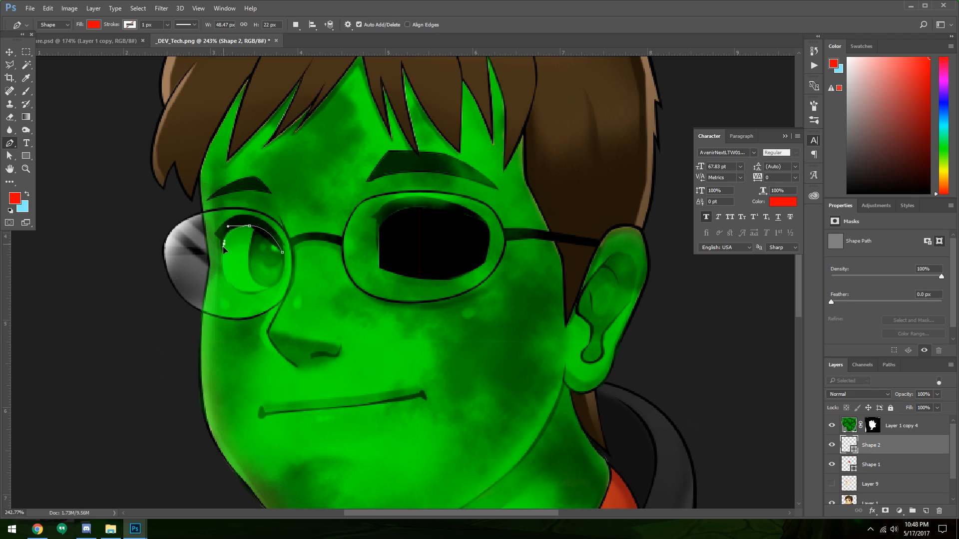
click(223, 251)
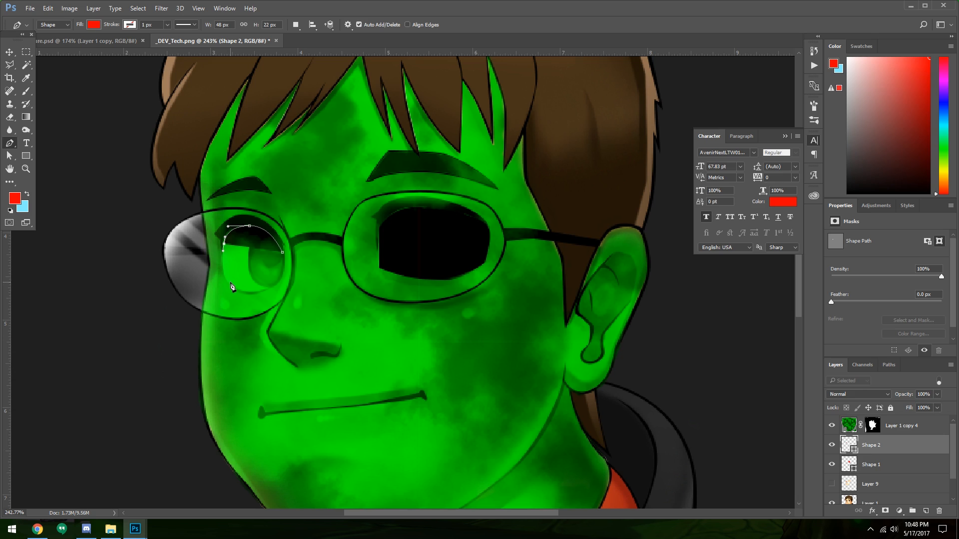
drag(235, 285, 243, 289)
drag(282, 252, 280, 296)
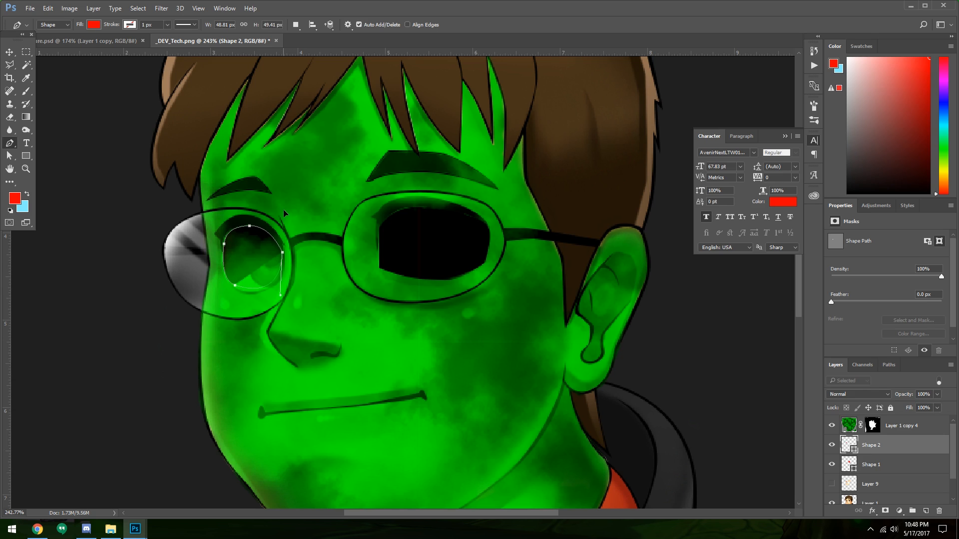
Step: Reshape the lower edge of the red shape over the smaller lens's eye to about 50 px wide and 55 px high
drag(283, 210, 282, 214)
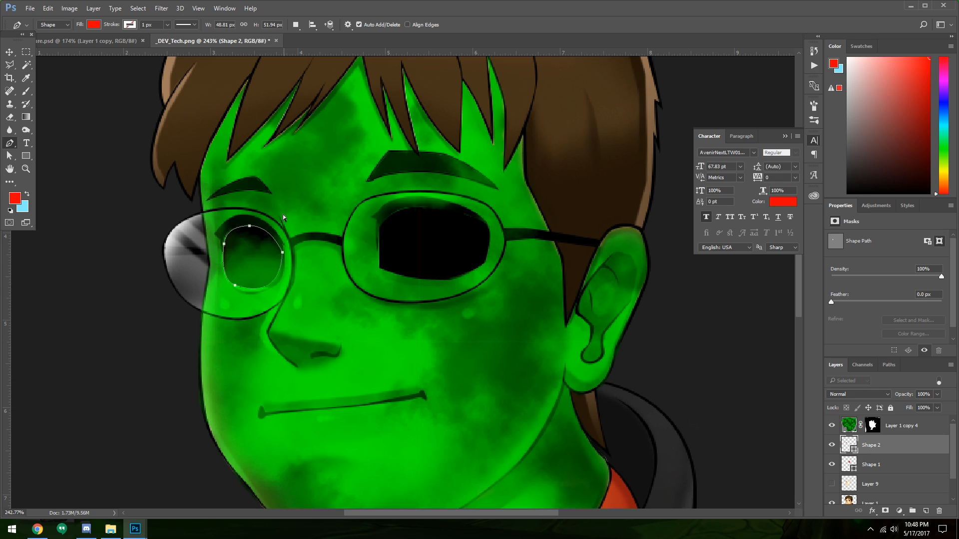
click(235, 285)
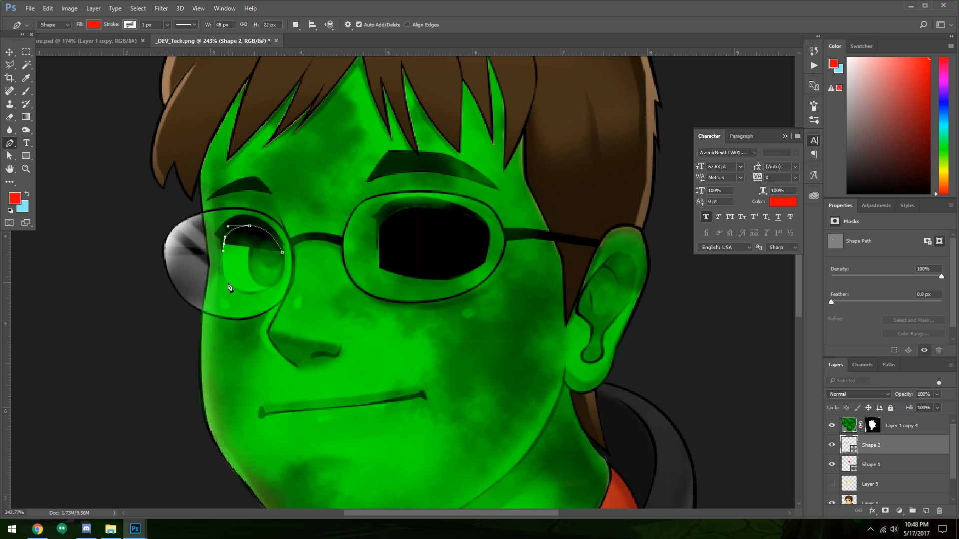
drag(227, 283, 264, 292)
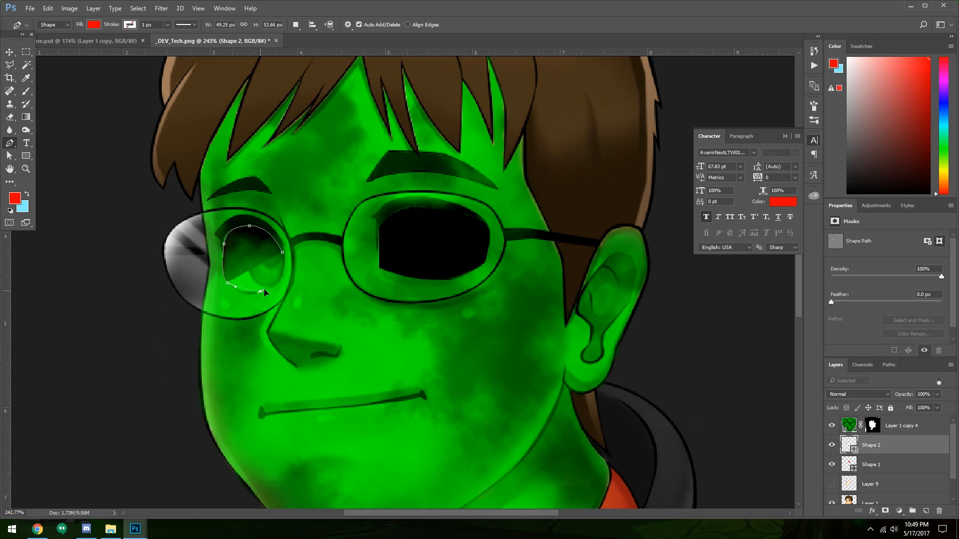
drag(282, 252, 281, 228)
key(Return)
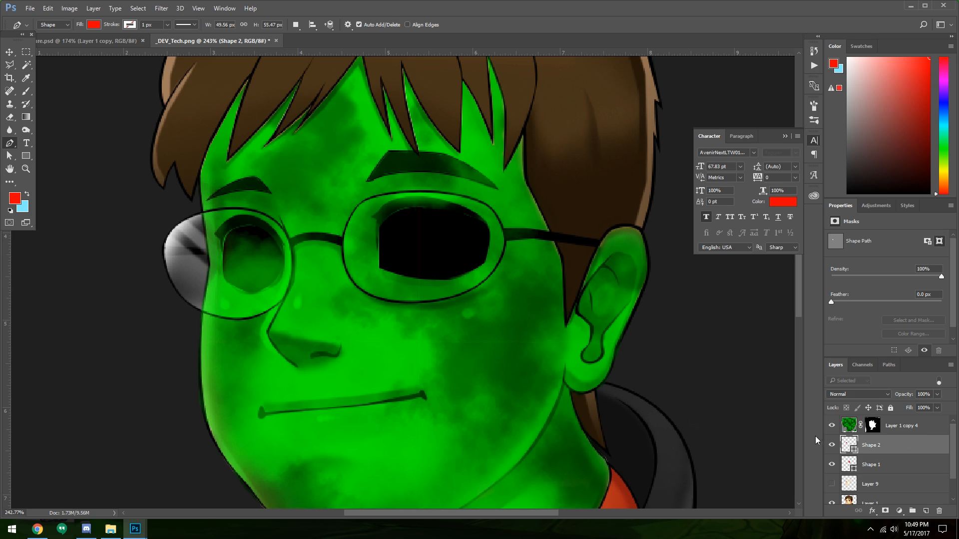
Step: Hide both red eye shapes and add a new empty layer directly above Layer 9, keeping Layer 9 hidden
click(832, 447)
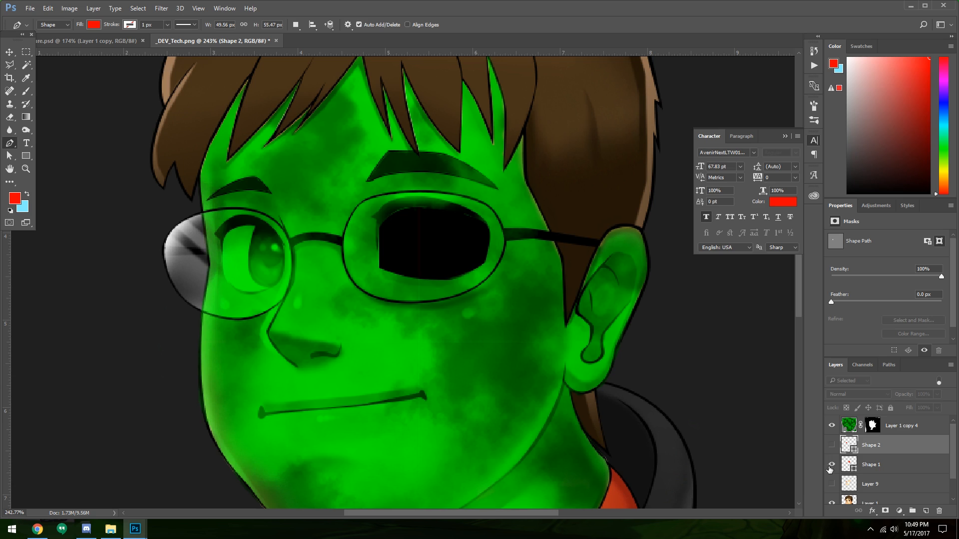
click(832, 465)
click(884, 490)
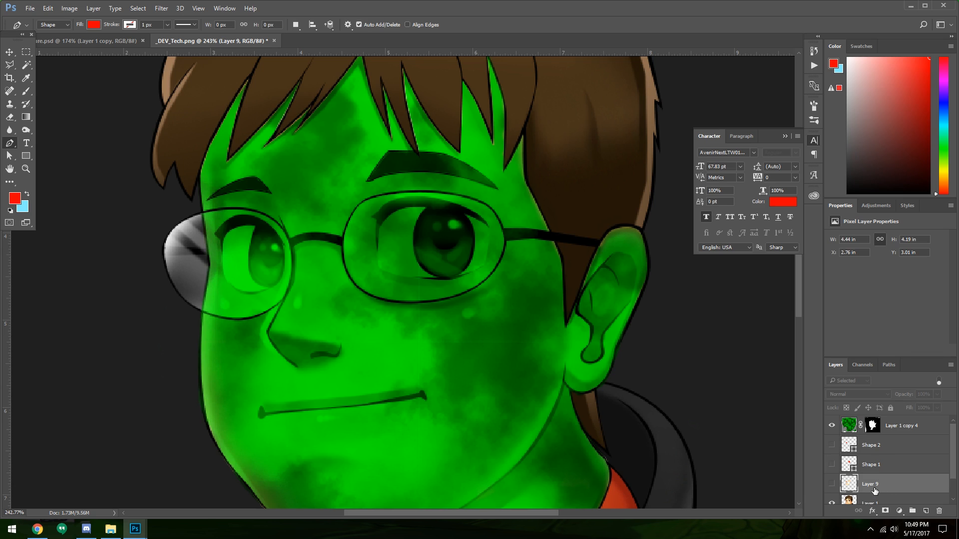
click(926, 511)
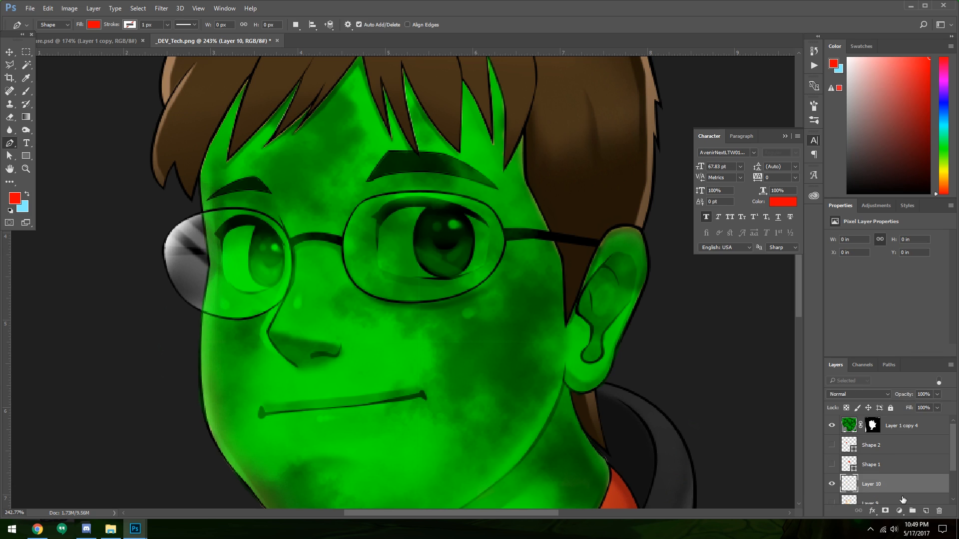
click(832, 501)
click(833, 499)
click(833, 500)
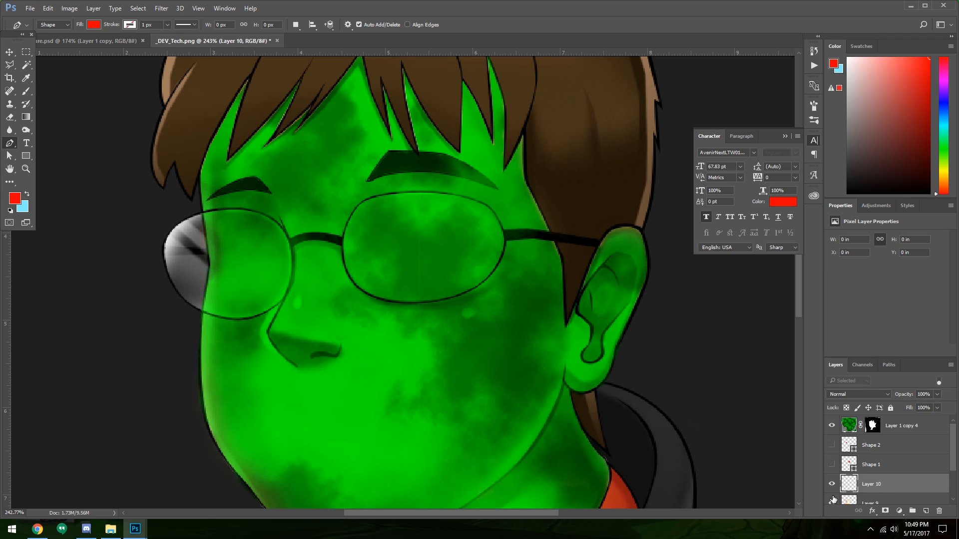
click(833, 502)
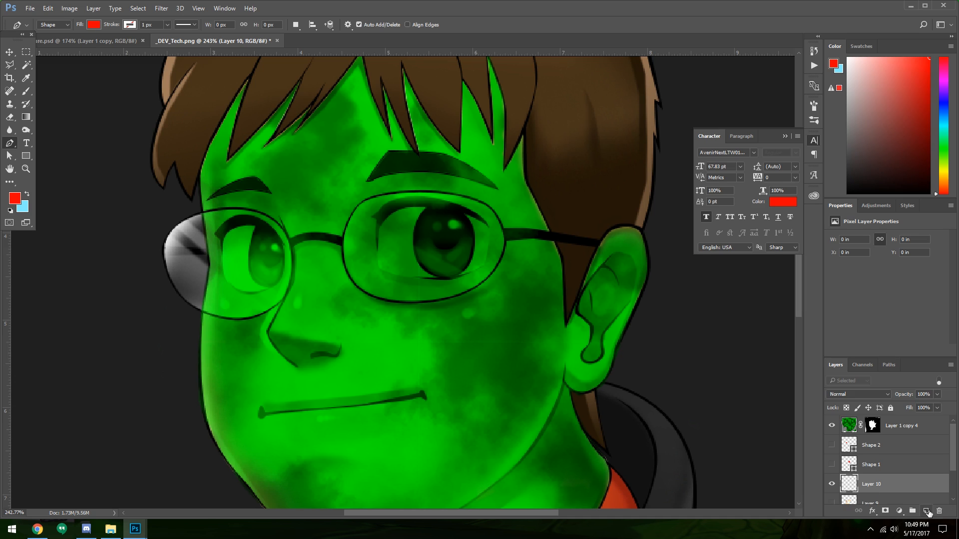
click(10, 64)
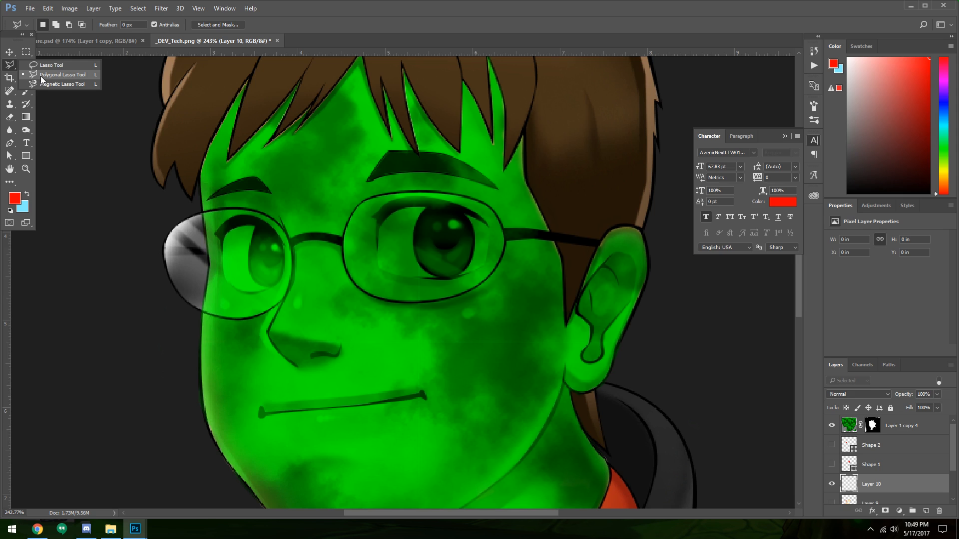
click(40, 75)
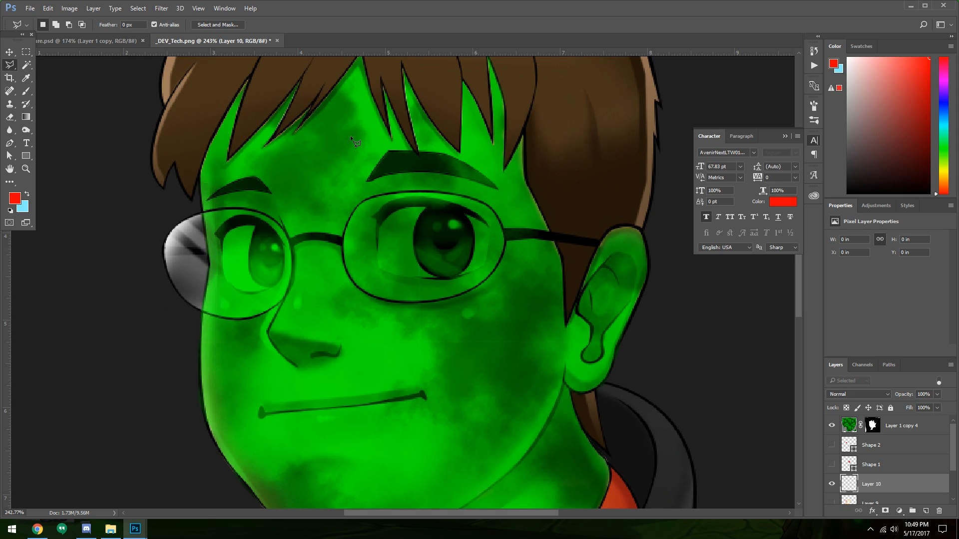
click(379, 230)
click(410, 208)
click(437, 208)
click(467, 215)
click(481, 265)
key(Escape)
Step: Show both eye shapes, Shape 1 and Shape 2, again and hide the empty Layer 10
click(832, 464)
click(831, 445)
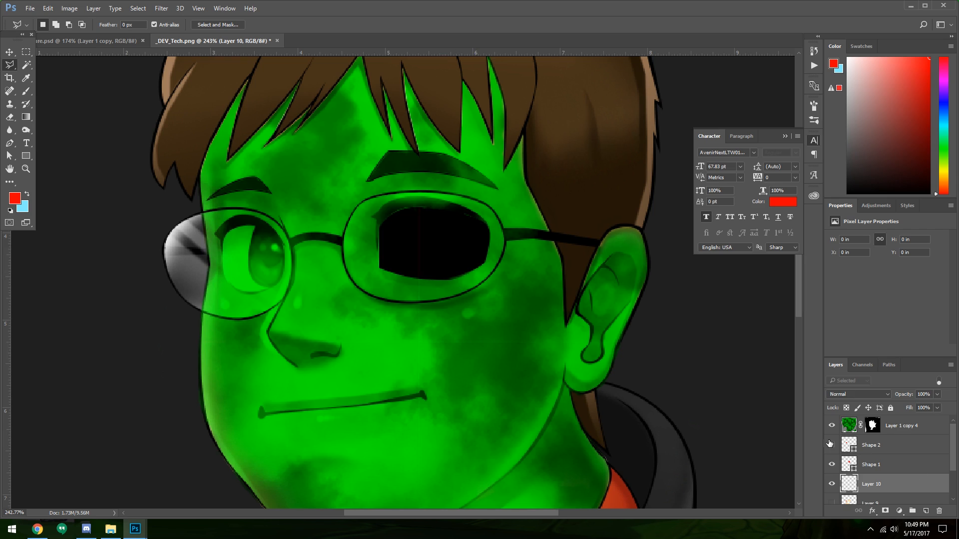
click(831, 485)
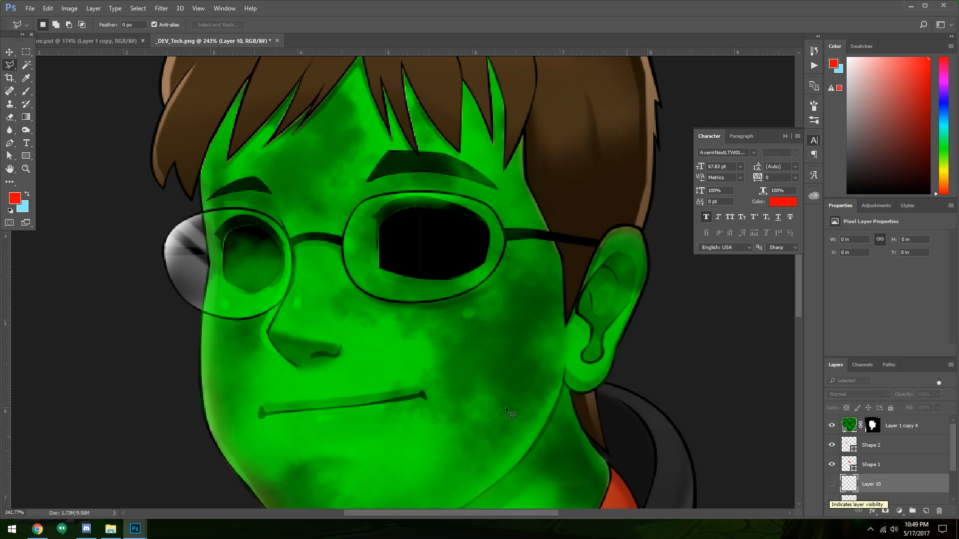
Step: Raise the lower anchor point of the smaller eye shape to make it about 54 px high, and exit layer isolation
click(9, 155)
click(260, 289)
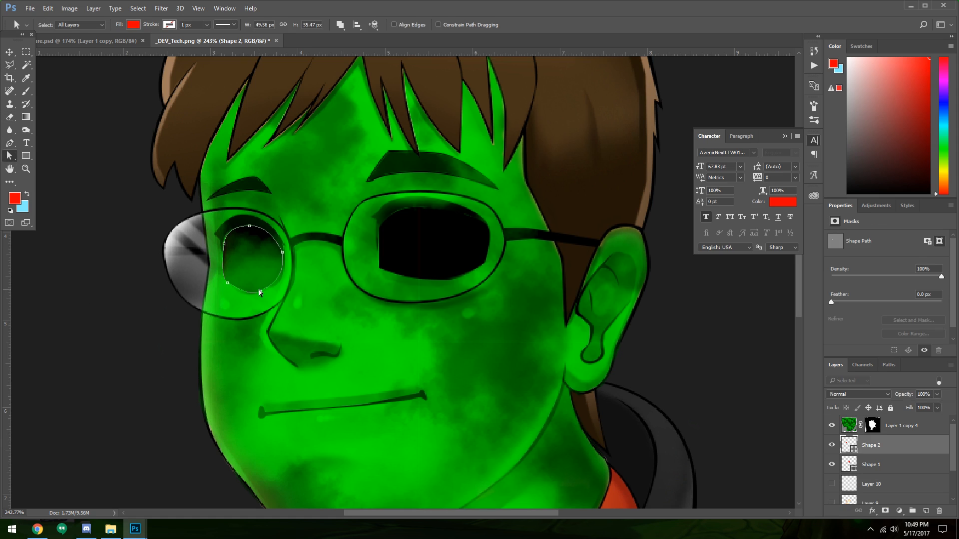
double_click(260, 291)
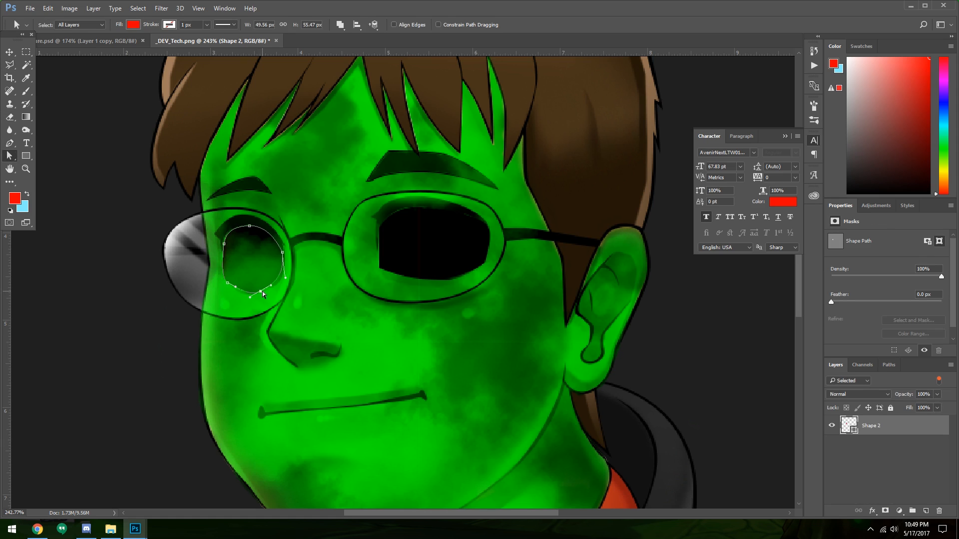
drag(261, 292, 260, 287)
key(Return)
click(942, 382)
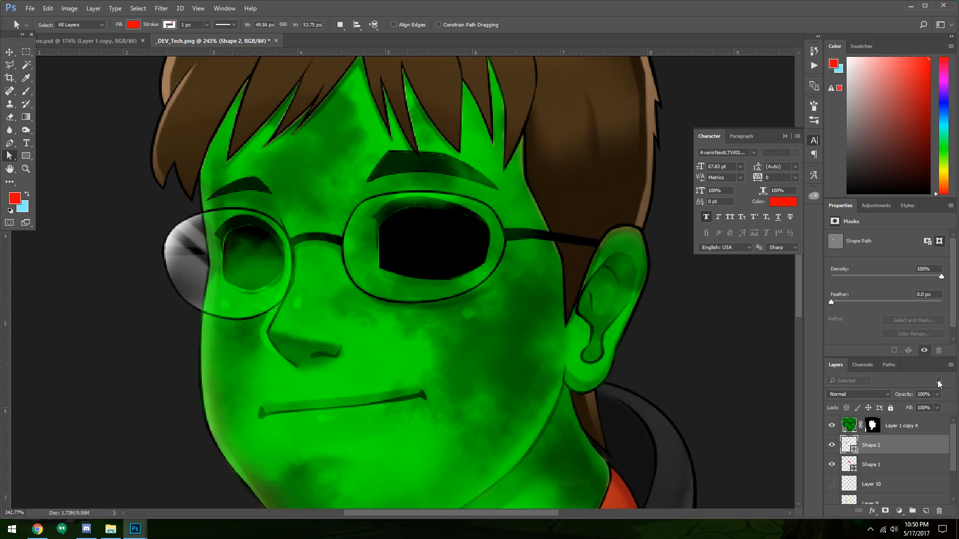
Step: Group Shape 1 and Shape 2 and move the group above the green texture layer, Layer 1 copy 4
shift+click(889, 466)
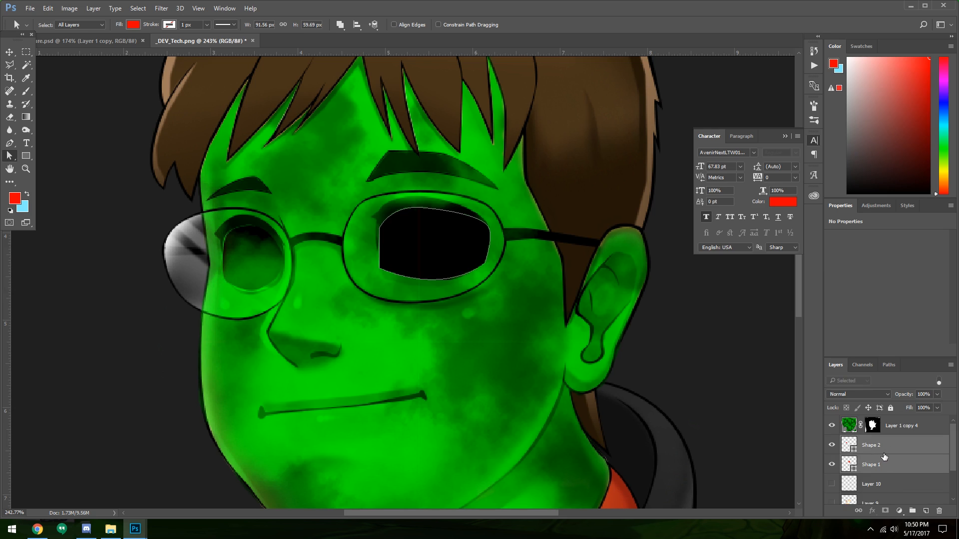
key(ctrl+g)
drag(897, 442, 895, 419)
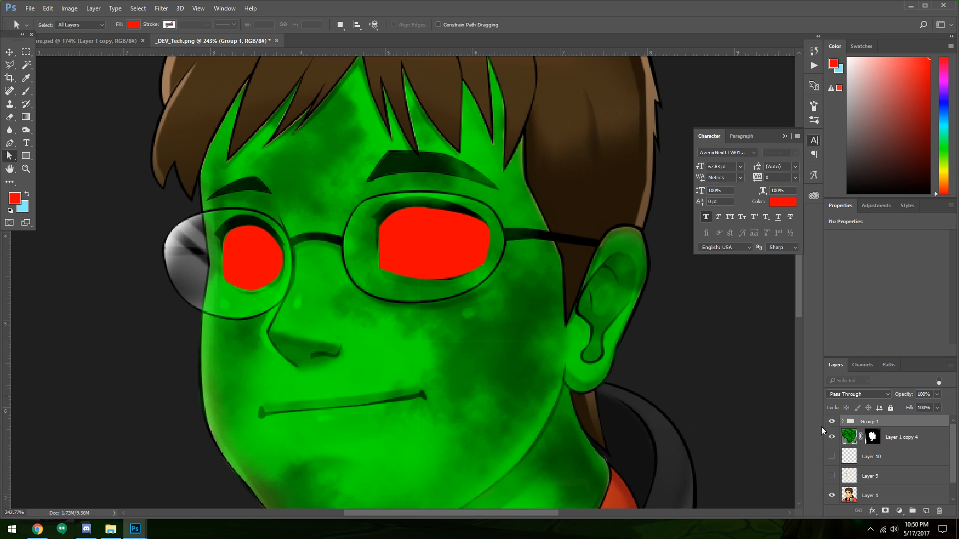
Step: Show the cloned retouching on Layer 9 again and check the whole portrait
click(832, 456)
scroll(833, 457, down, 1)
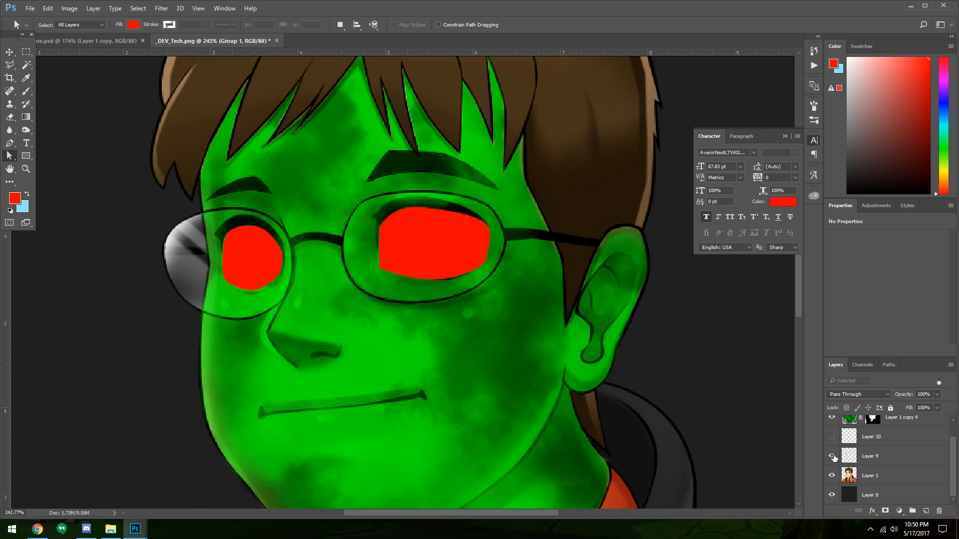
scroll(442, 282, down, 3)
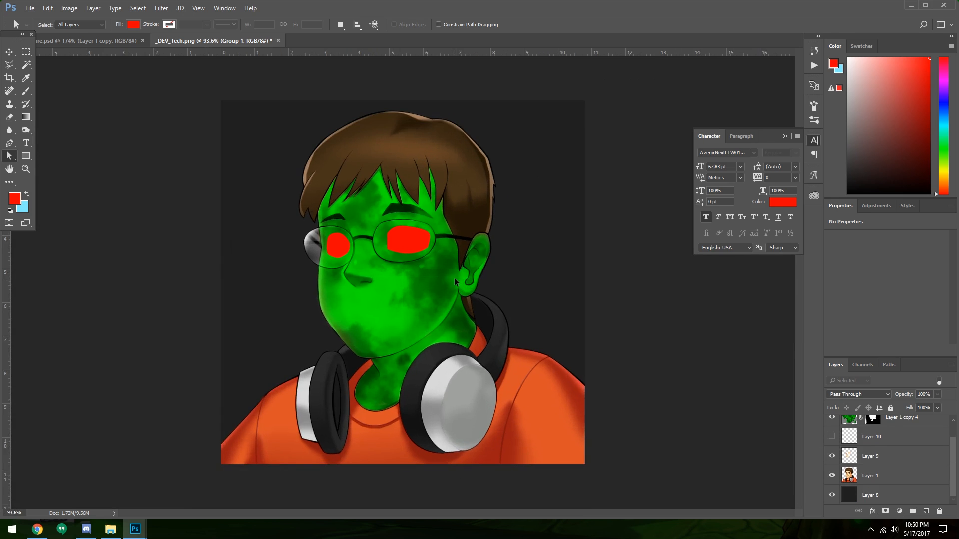
Step: Round the nose-side edge of the larger eye shape by adjusting its anchor points, making it about 95 px wide
scroll(454, 278, up, 3)
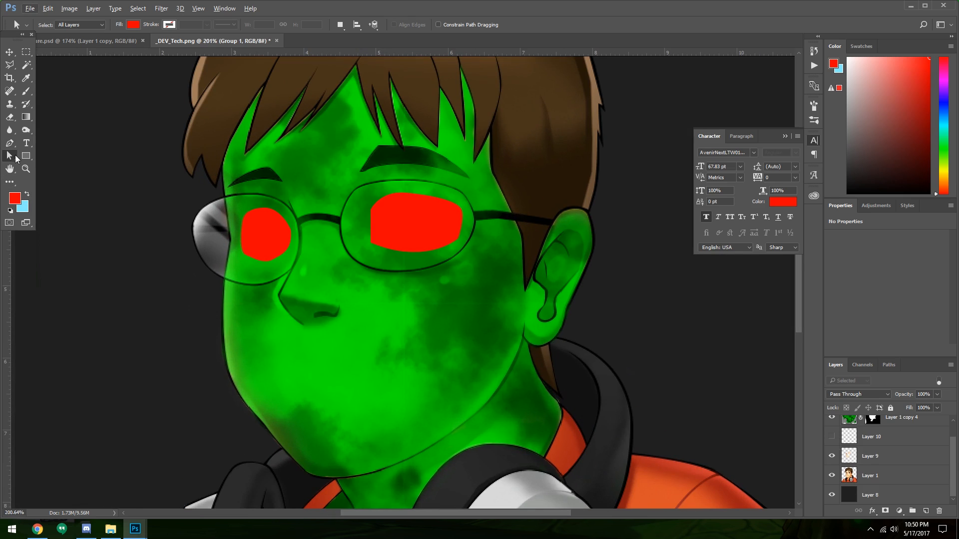
click(375, 243)
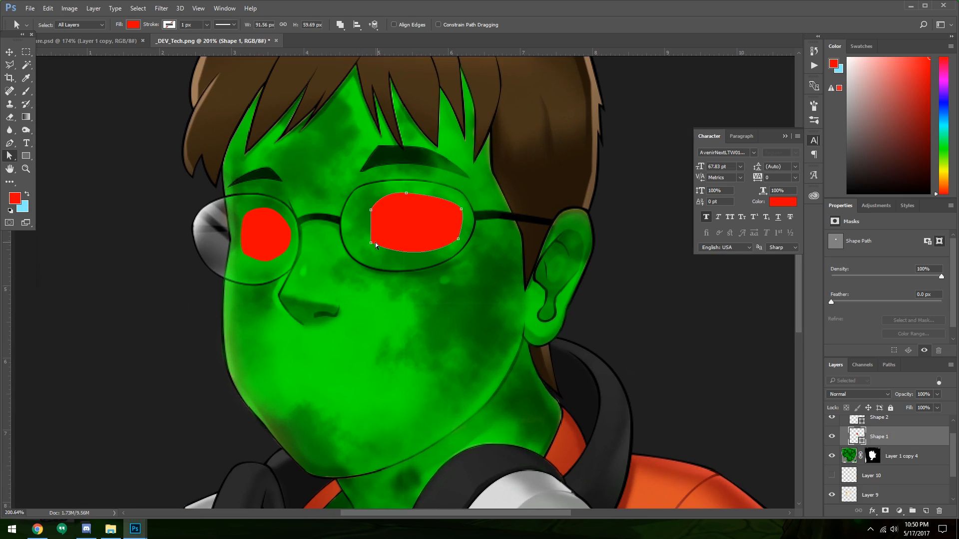
click(370, 210)
mouse_move(370, 210)
mouse_down()
mouse_move(375, 192)
mouse_move(364, 194)
mouse_up()
scroll(388, 205, down, 5)
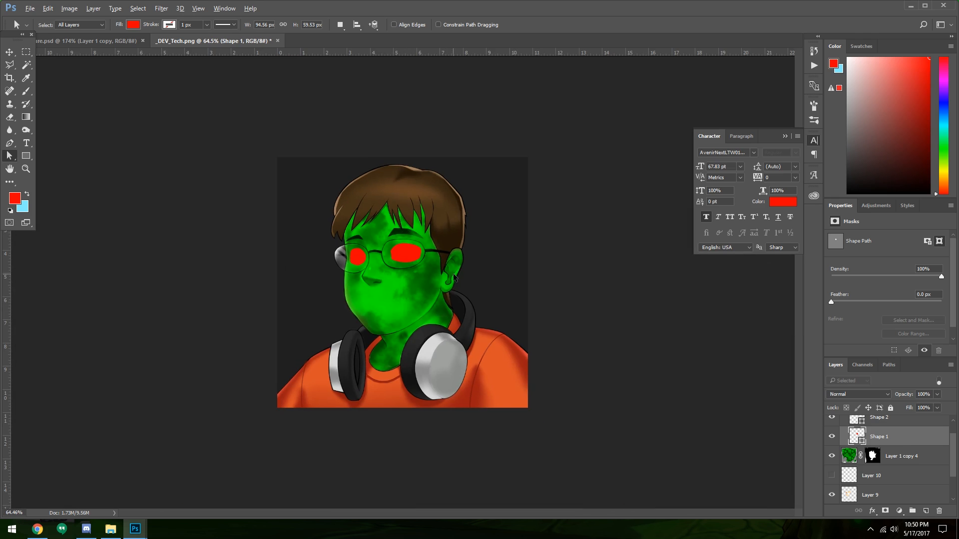
Step: Adjust the nose-side anchor point of the smaller eye shape to narrow it to about 48 px
scroll(384, 268, up, 4)
click(338, 238)
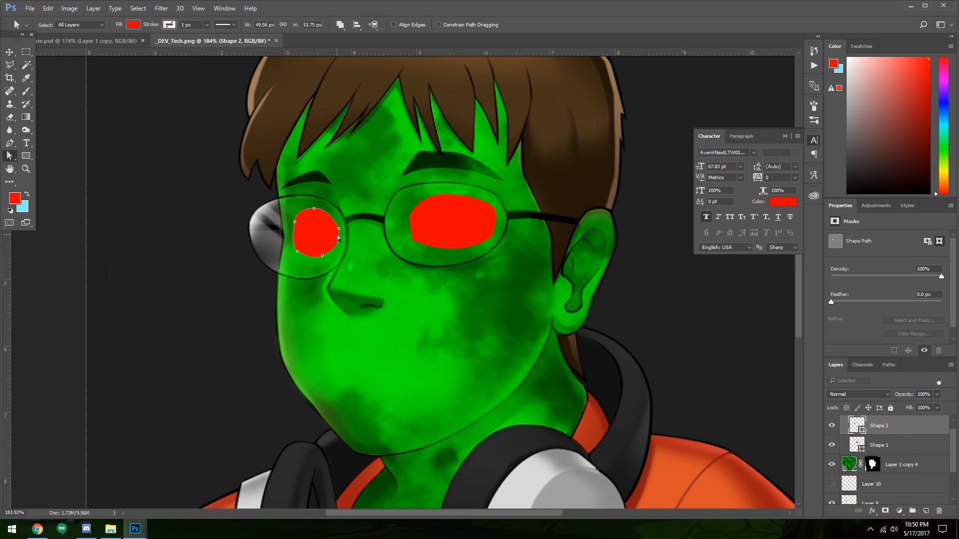
drag(340, 233, 338, 218)
scroll(439, 235, down, 6)
Step: Add an anchor point on the nose-side edge of the larger eye shape and smooth the curve there
scroll(414, 265, up, 5)
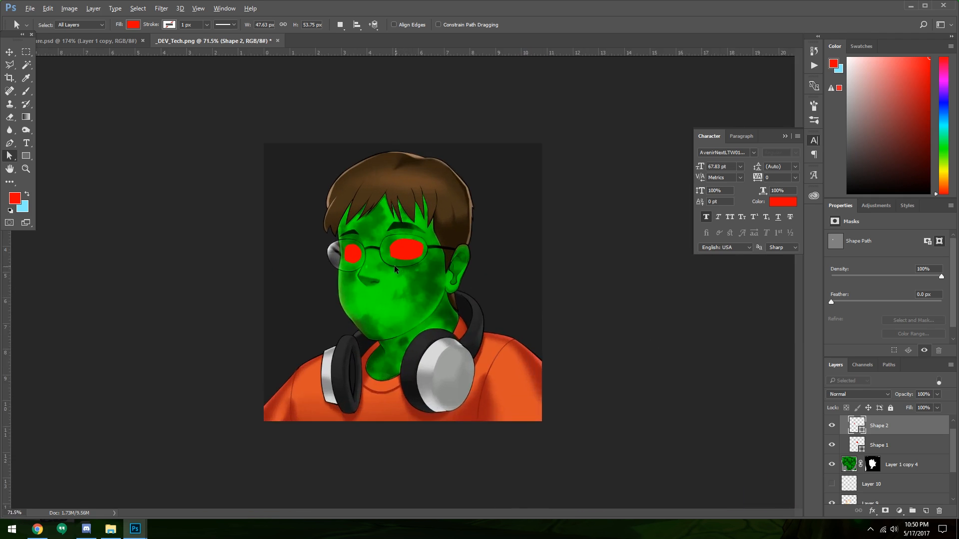
click(387, 228)
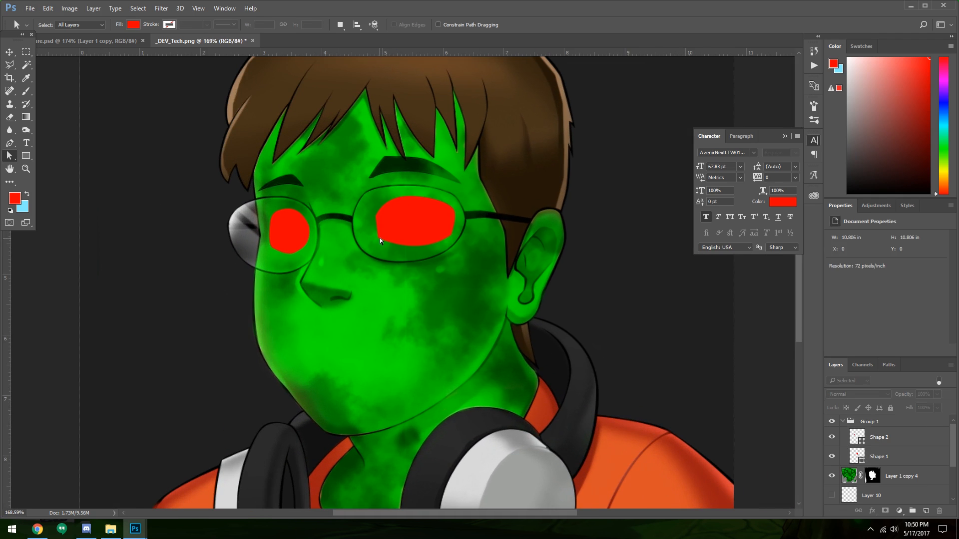
drag(380, 238, 383, 242)
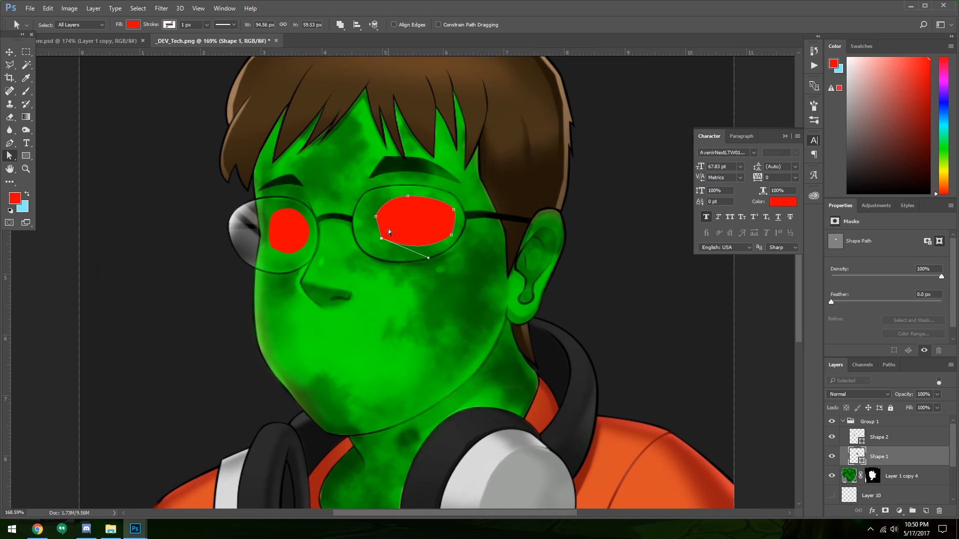
click(10, 143)
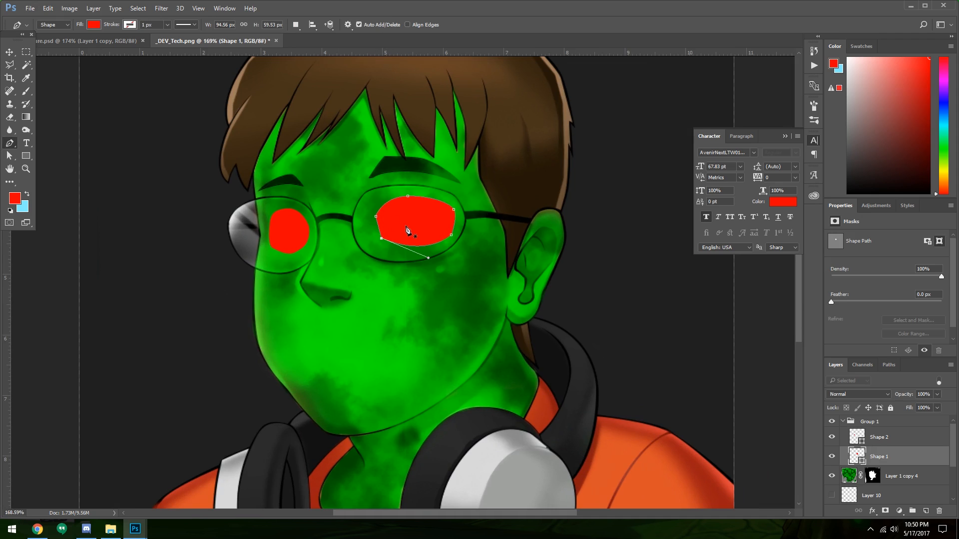
click(379, 234)
click(9, 158)
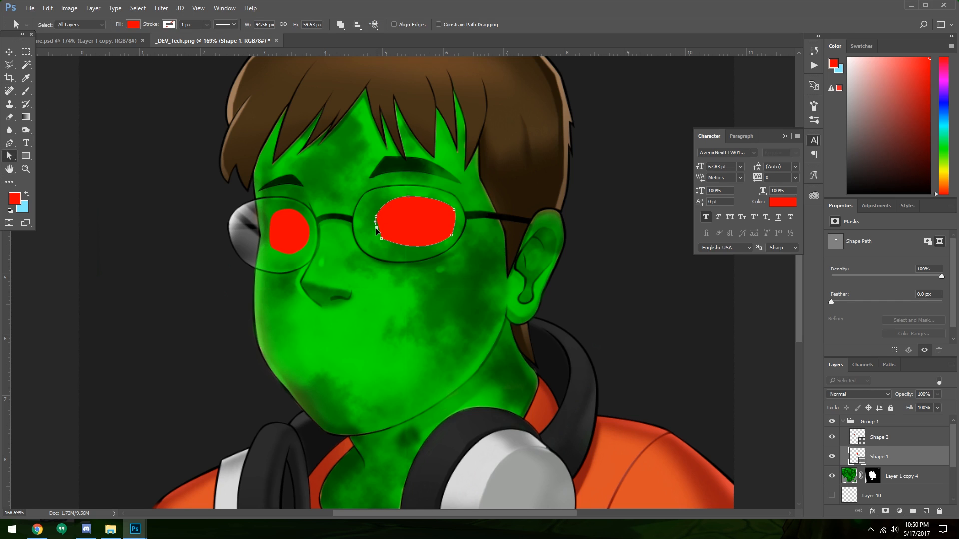
key(Return)
scroll(447, 253, down, 14)
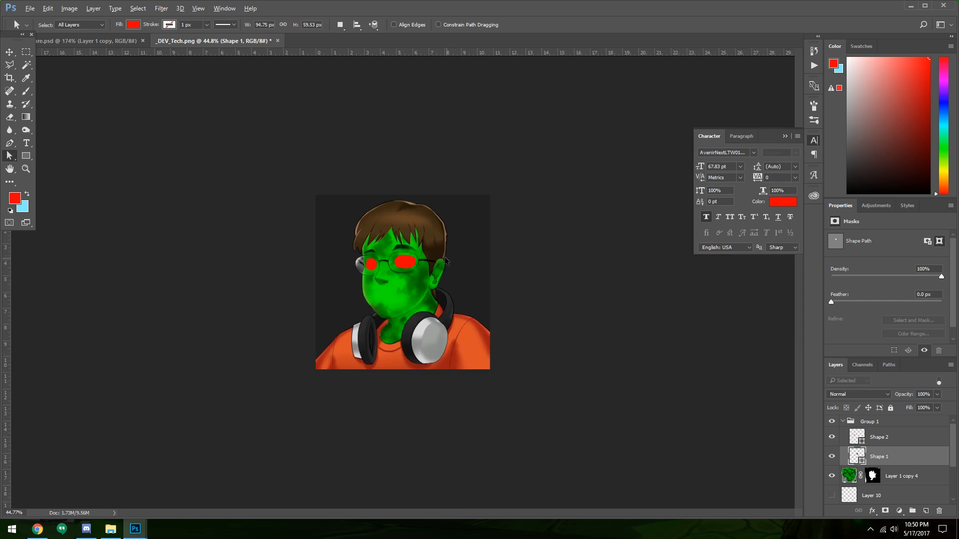
scroll(397, 252, up, 8)
scroll(396, 251, up, 4)
key(v)
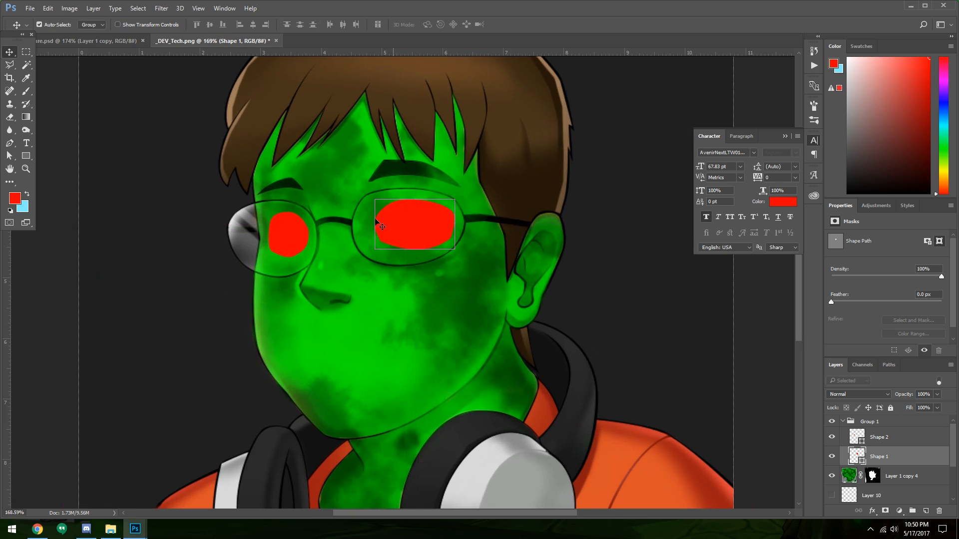
click(397, 216)
key(ctrl+t)
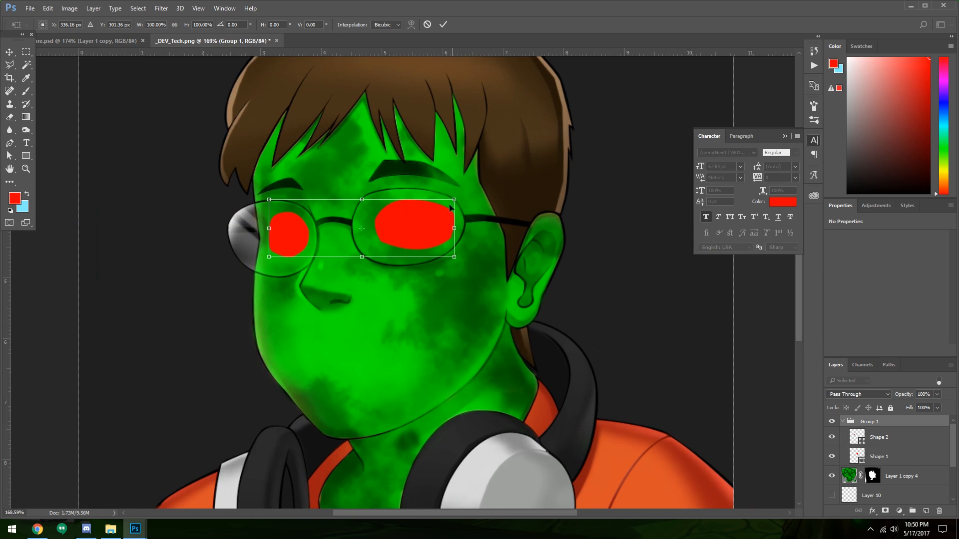
key(Escape)
click(900, 436)
key(ctrl+t)
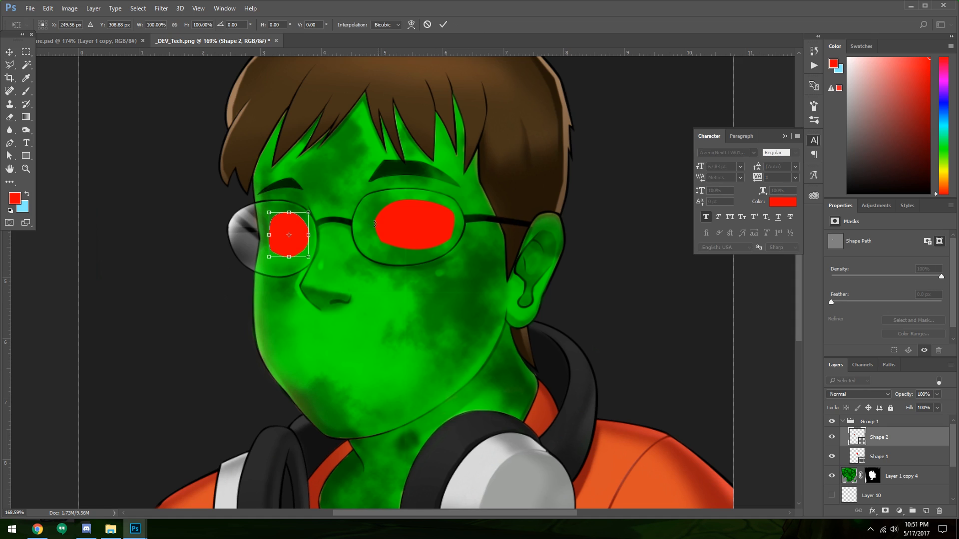
key(Escape)
Step: Scale the larger eye shape, Shape 1, down slightly with Free Transform and check the whole portrait
click(873, 455)
key(ctrl+t)
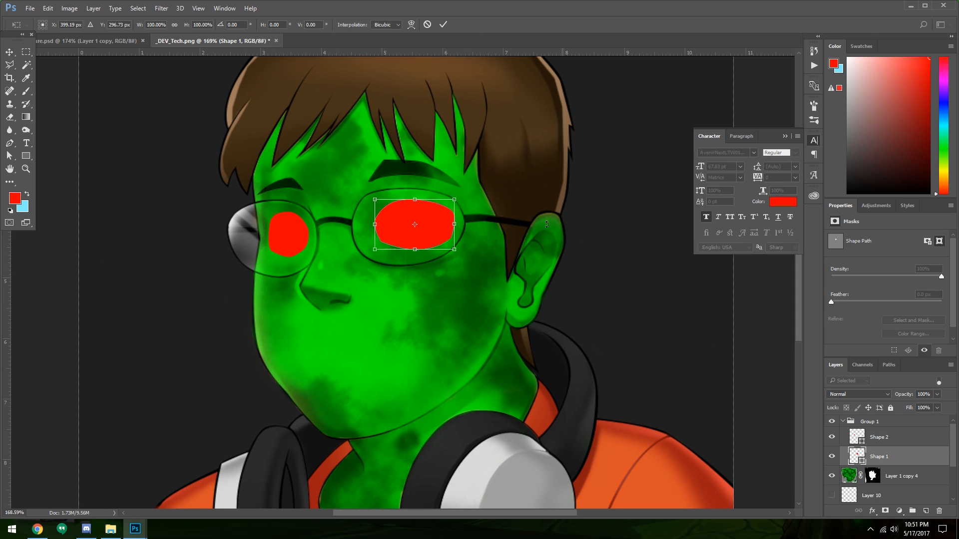
drag(454, 200, 426, 216)
key(Return)
scroll(437, 318, down, 5)
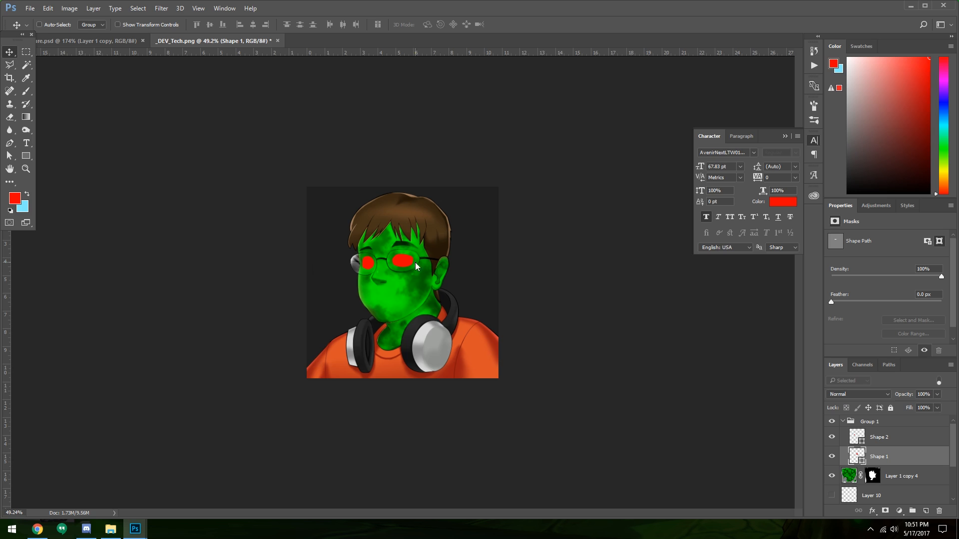
Step: Add an Inner Shadow effect to Group 1, the group holding both red eye shapes
scroll(290, 299, up, 6)
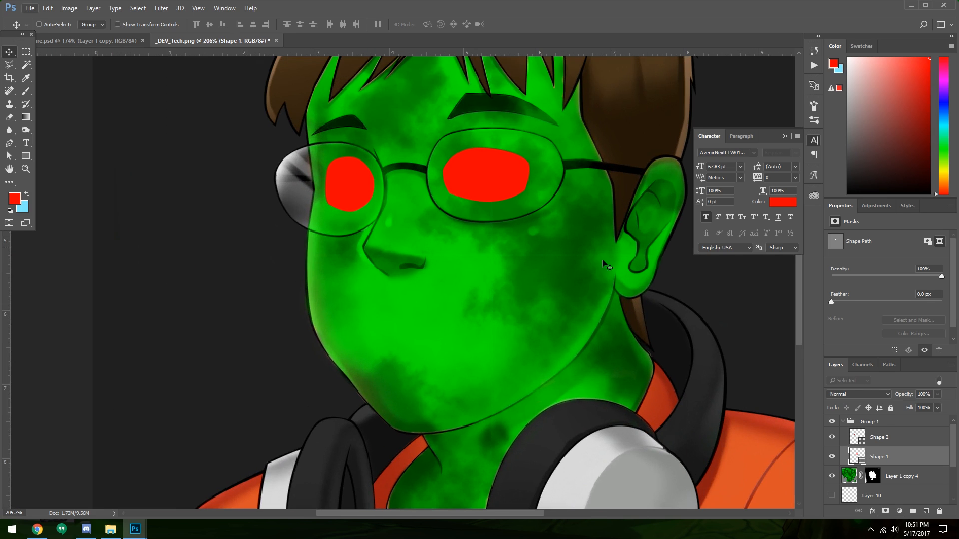
click(881, 425)
click(887, 444)
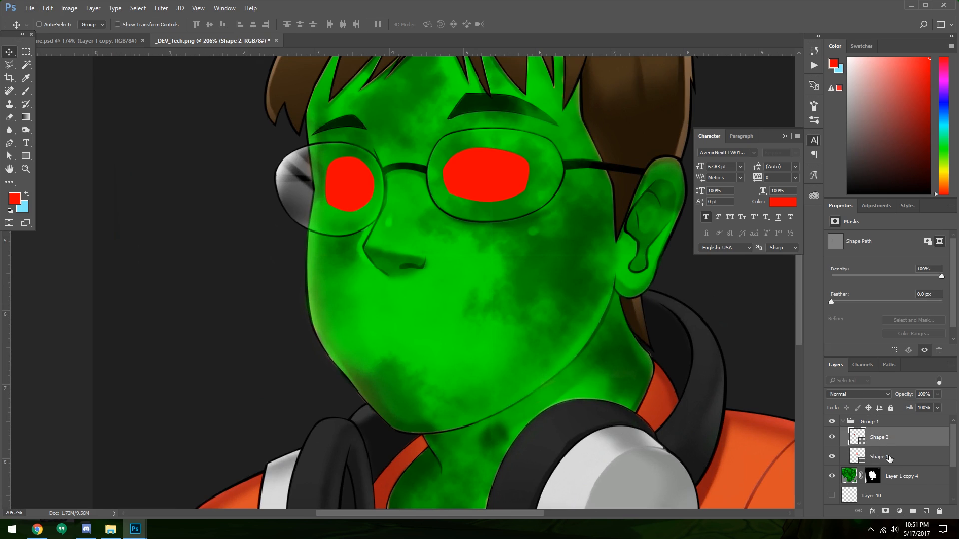
click(888, 457)
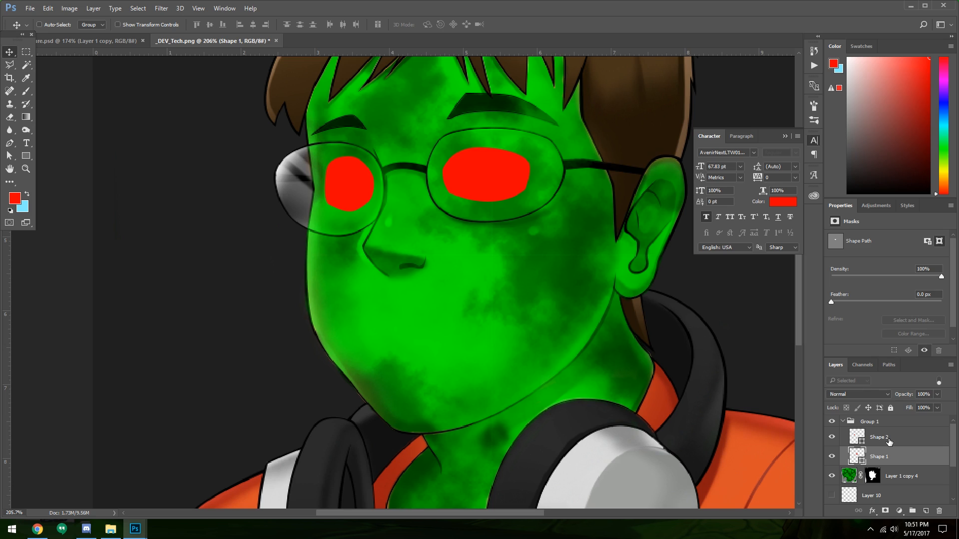
shift+click(889, 441)
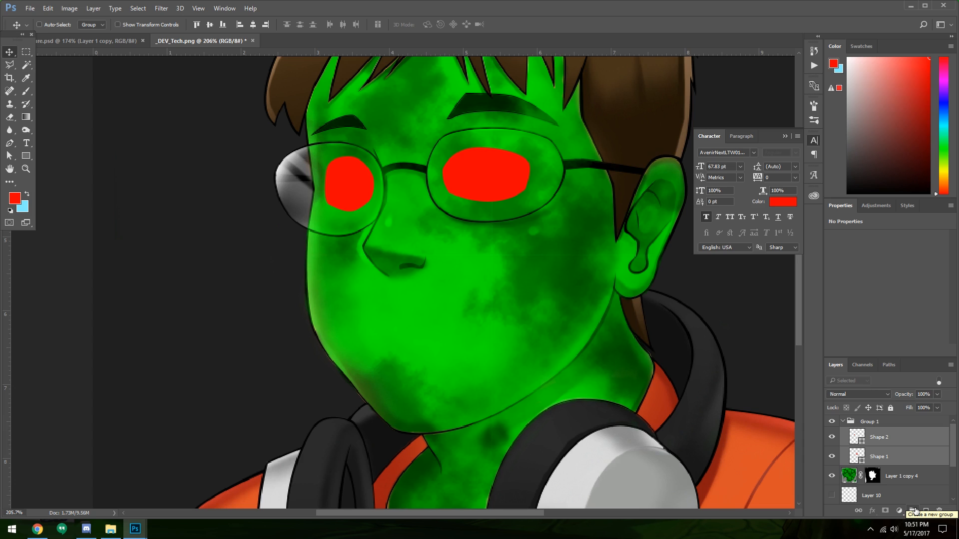
click(883, 428)
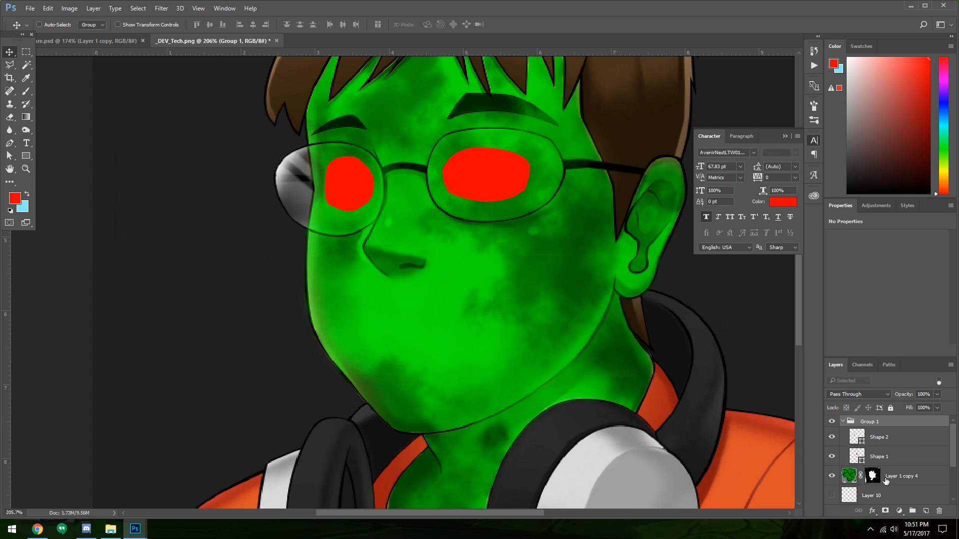
click(872, 512)
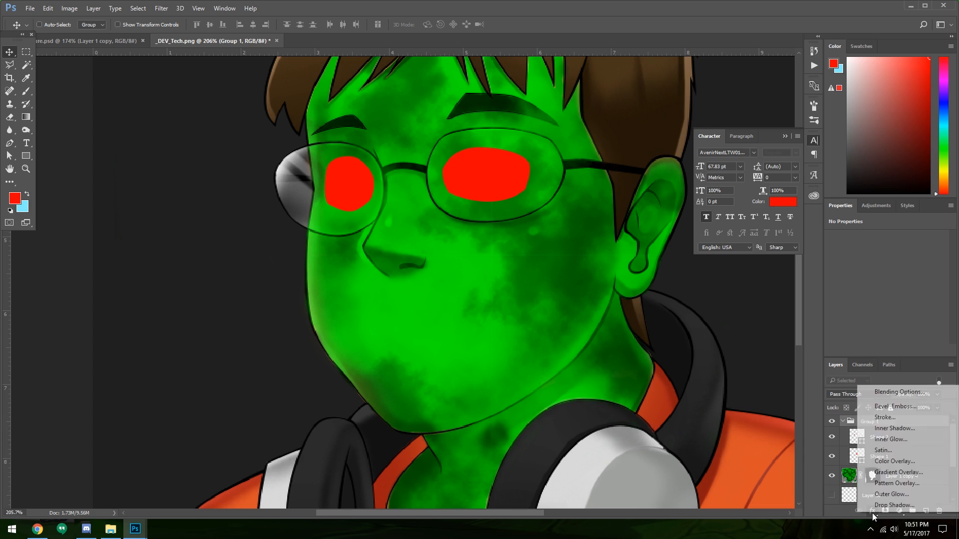
click(909, 429)
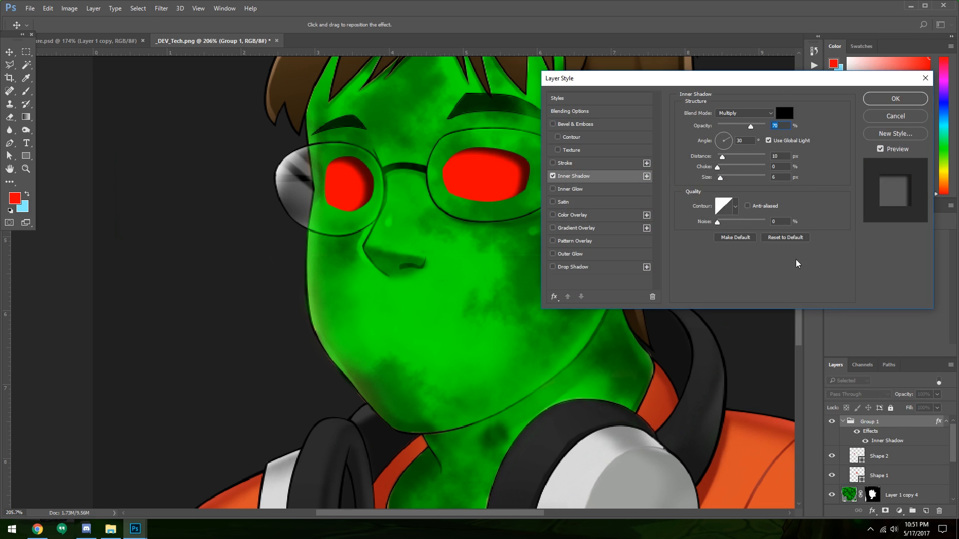
Step: Lower the inner shadow's opacity to 50% and reposition it at a 45° angle with a 6 px distance
mouse_move(750, 126)
mouse_down()
mouse_move(736, 135)
mouse_move(756, 136)
mouse_move(741, 137)
mouse_up()
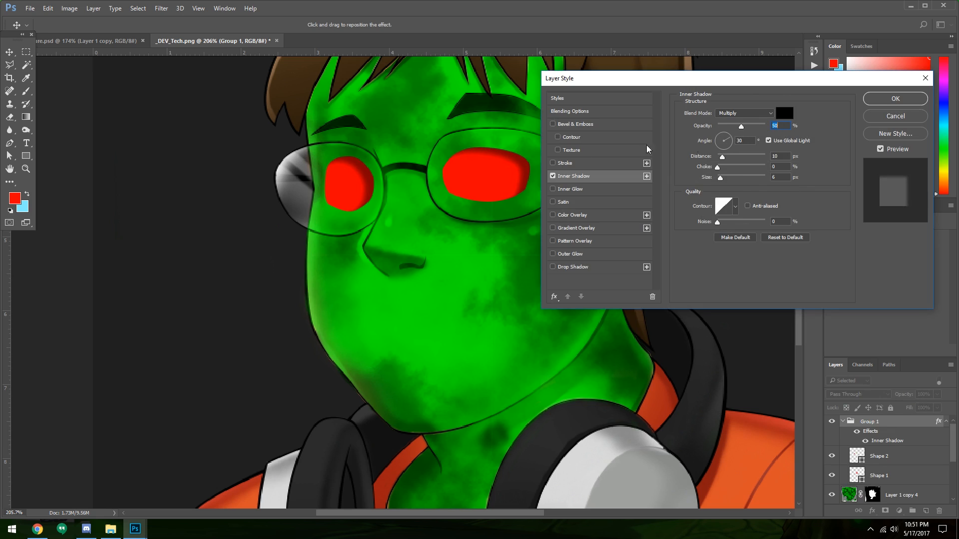
mouse_move(495, 182)
mouse_down()
mouse_move(492, 165)
mouse_move(505, 179)
mouse_up()
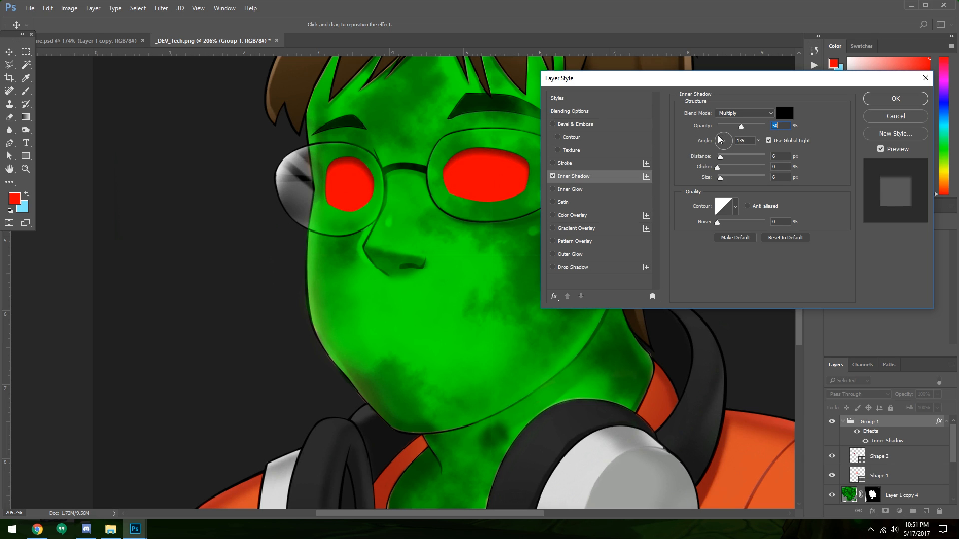
drag(718, 136, 730, 137)
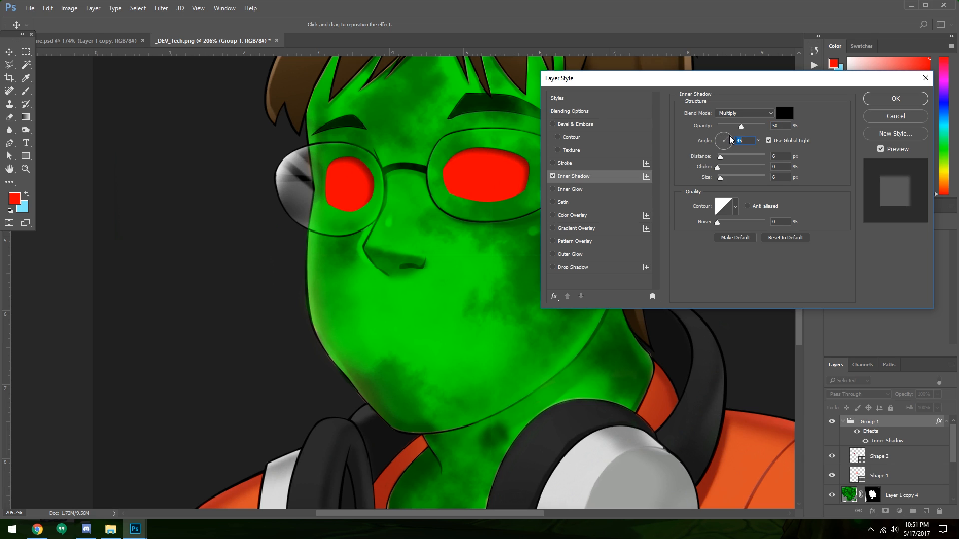
drag(473, 183, 474, 184)
Step: Add an Outer Glow to Group 1 in red #fe1e00 with 71% opacity, 7% spread and 43 px size
click(566, 257)
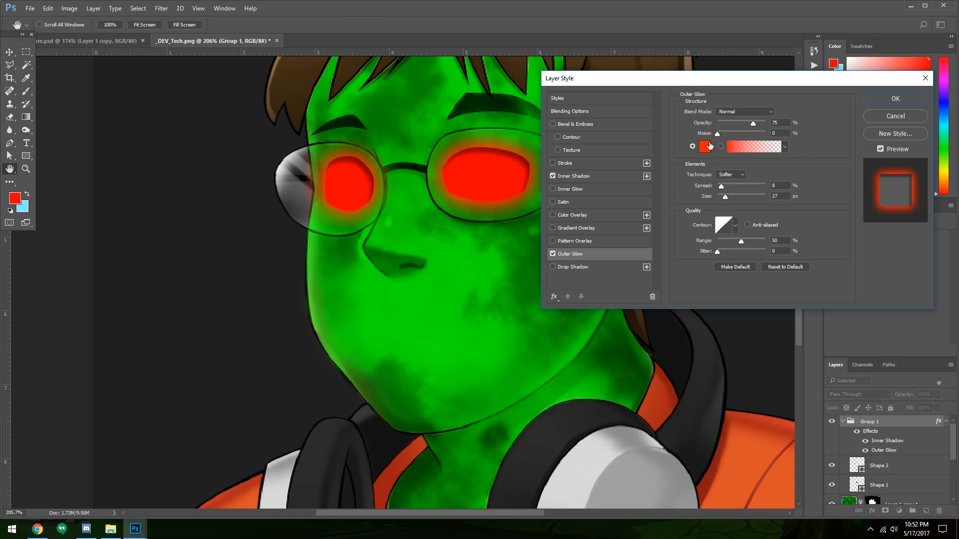
click(704, 146)
click(746, 141)
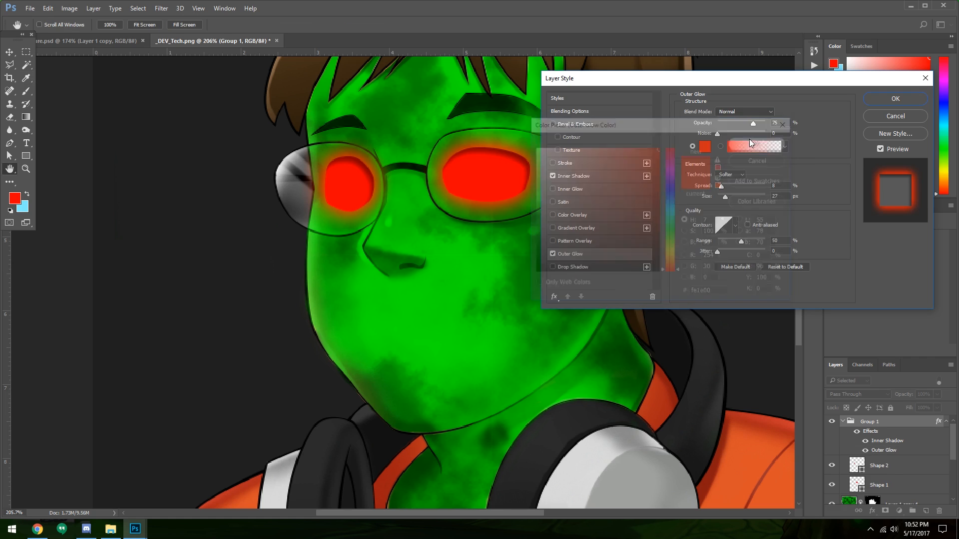
mouse_move(754, 122)
mouse_down()
mouse_move(743, 128)
mouse_move(751, 127)
mouse_up()
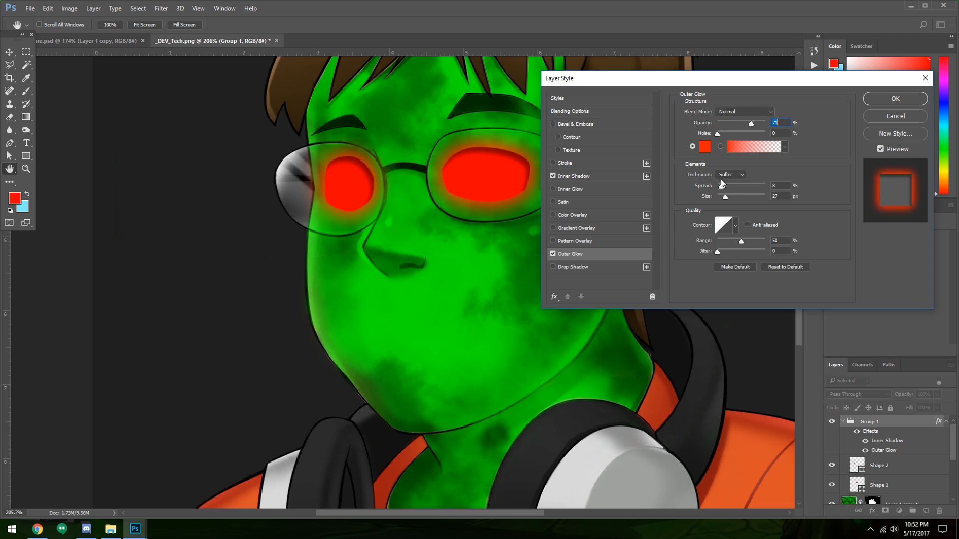
mouse_move(720, 187)
mouse_down()
mouse_move(728, 197)
mouse_move(720, 185)
mouse_up()
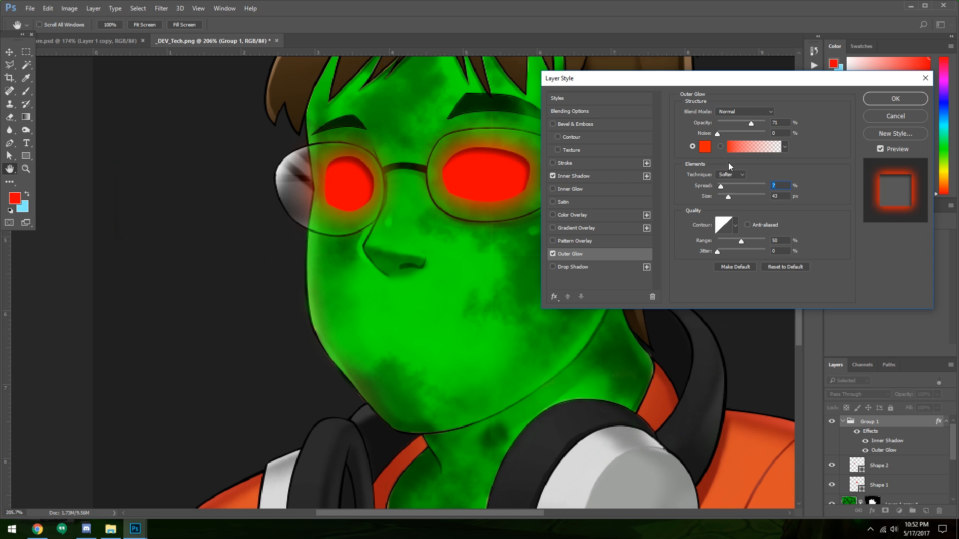
click(705, 146)
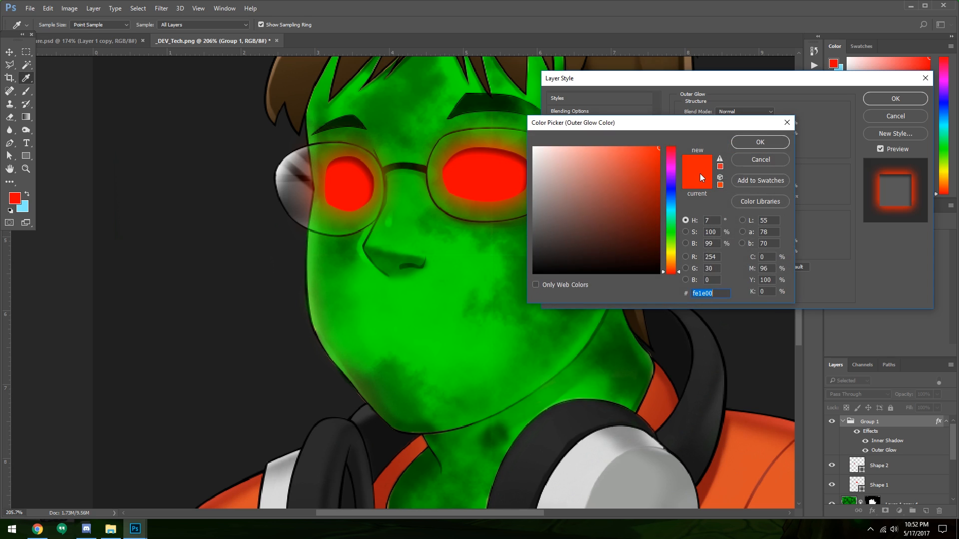
click(774, 145)
Step: Try other blend modes for the outer glow, including Color Burn, Hard Light, Vivid Light and Darker Color, and return it to Normal
click(748, 109)
click(749, 109)
scroll(749, 109, down, 4)
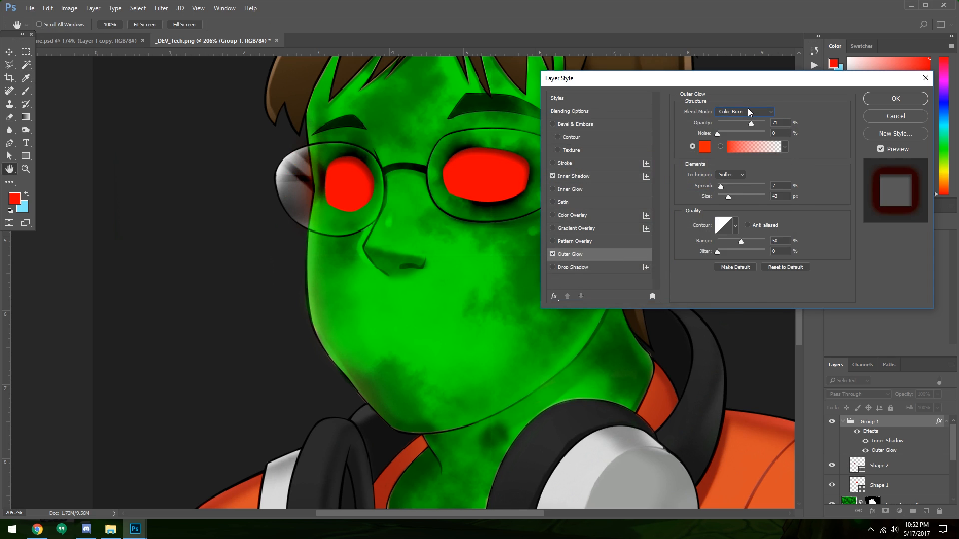
scroll(748, 108, down, 10)
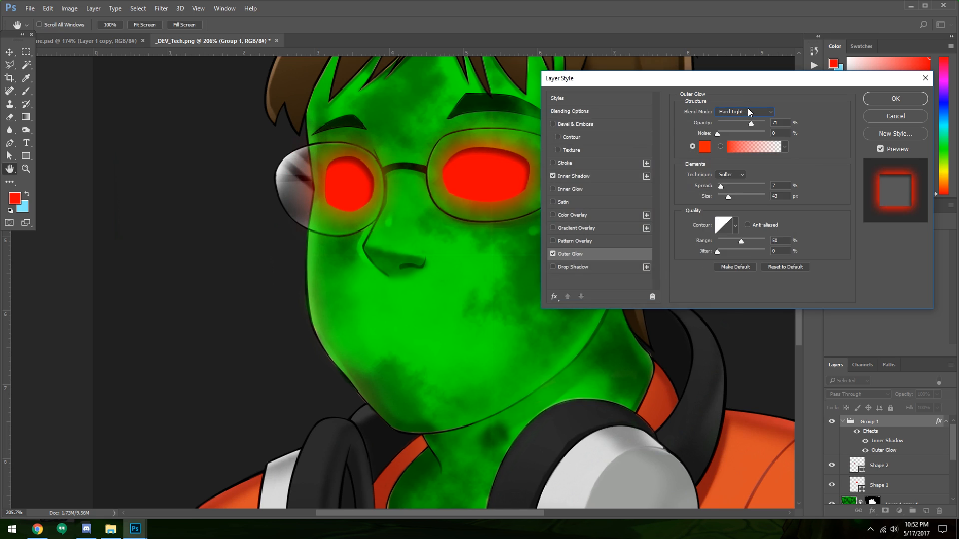
scroll(748, 108, down, 2)
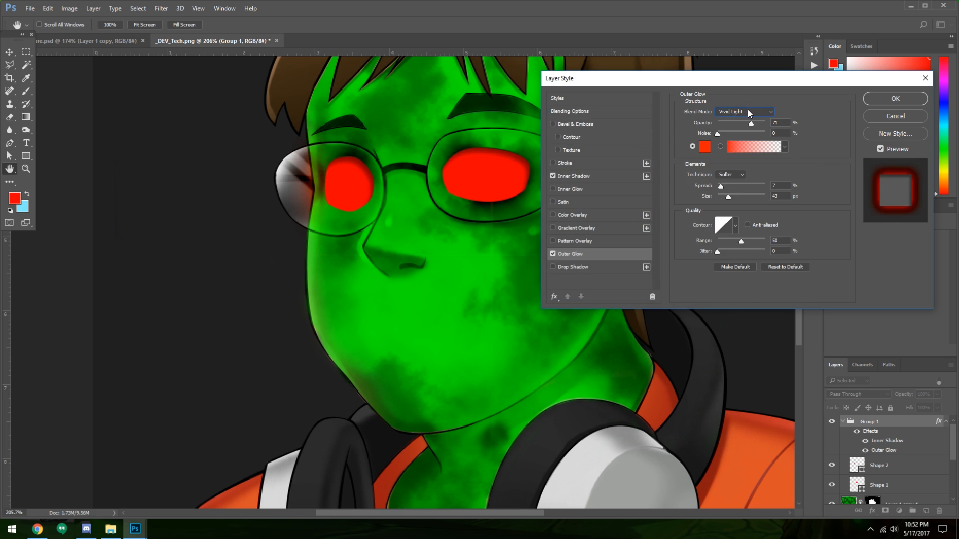
scroll(748, 109, up, 5)
scroll(756, 109, up, 9)
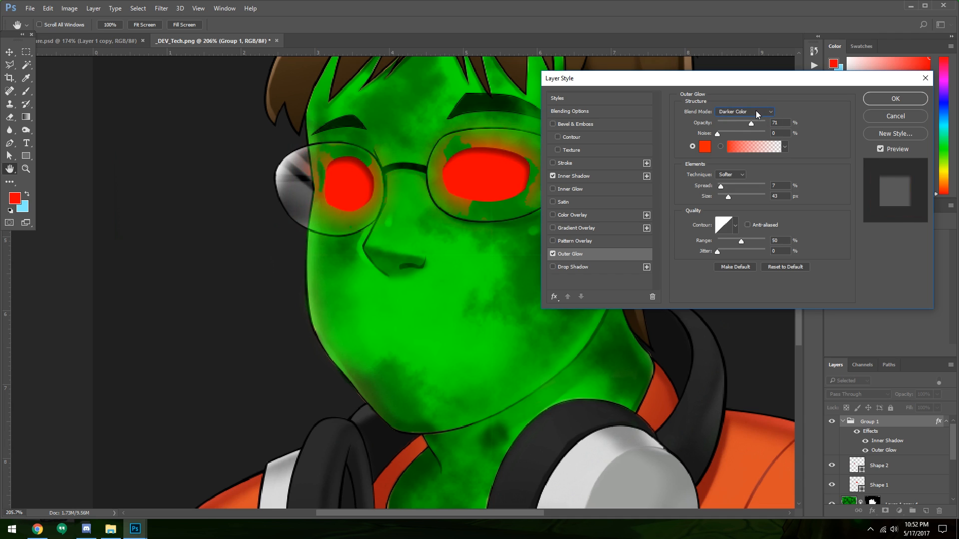
scroll(754, 112, up, 2)
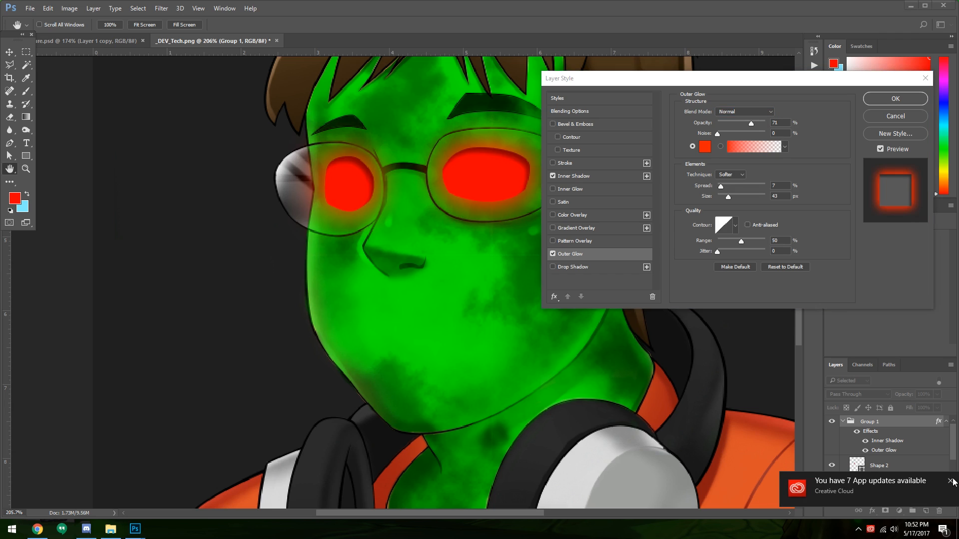
Step: Refine the outer glow to 0% spread, 29 px size and 35% range
mouse_move(729, 193)
mouse_down()
mouse_move(721, 184)
mouse_move(735, 198)
mouse_move(726, 198)
mouse_up()
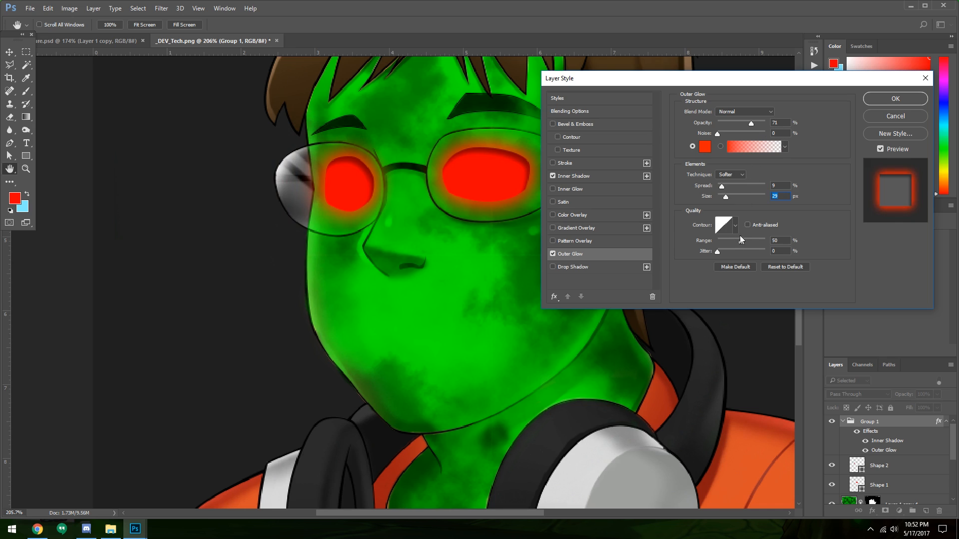
mouse_move(742, 242)
mouse_down()
mouse_move(750, 240)
mouse_move(732, 241)
mouse_up()
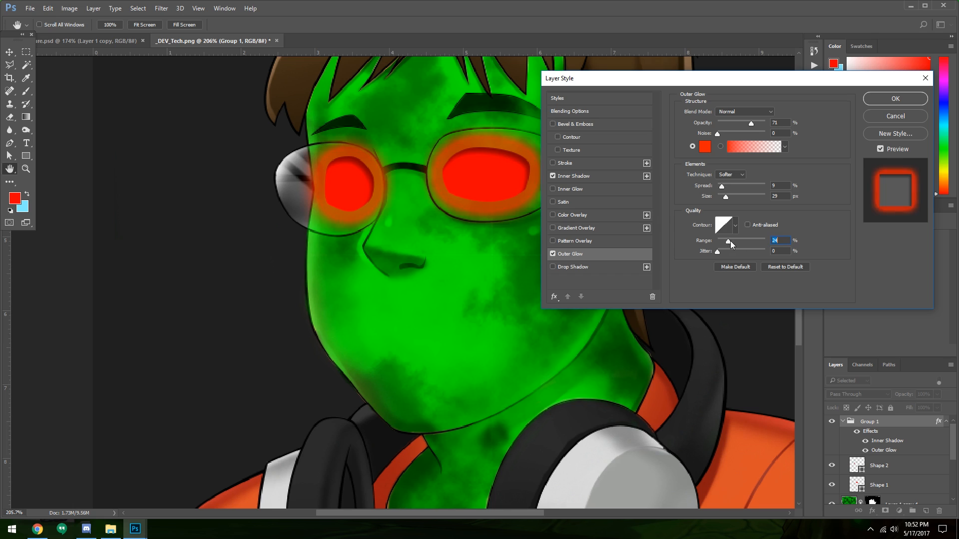
drag(723, 189, 718, 188)
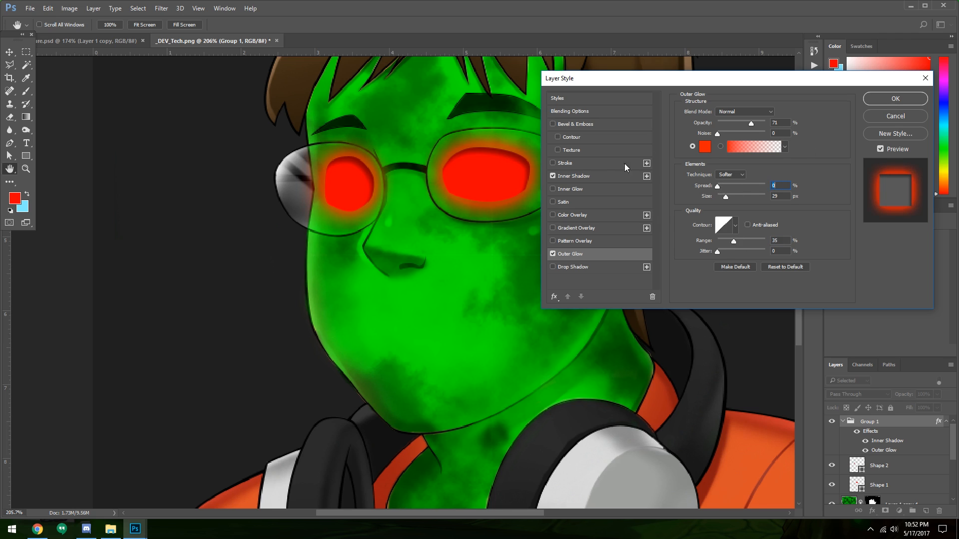
Step: Soften the inner shadow to 33% opacity, 26° angle, 8 px distance and 13 px size, and apply the layer style
click(589, 176)
drag(743, 125, 733, 127)
drag(477, 202, 481, 197)
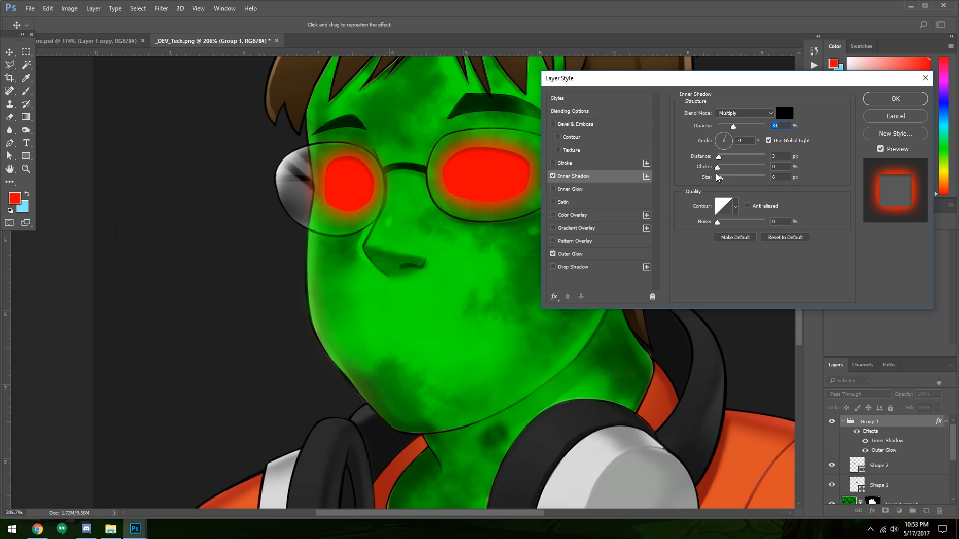
drag(719, 177, 724, 179)
drag(519, 192, 516, 186)
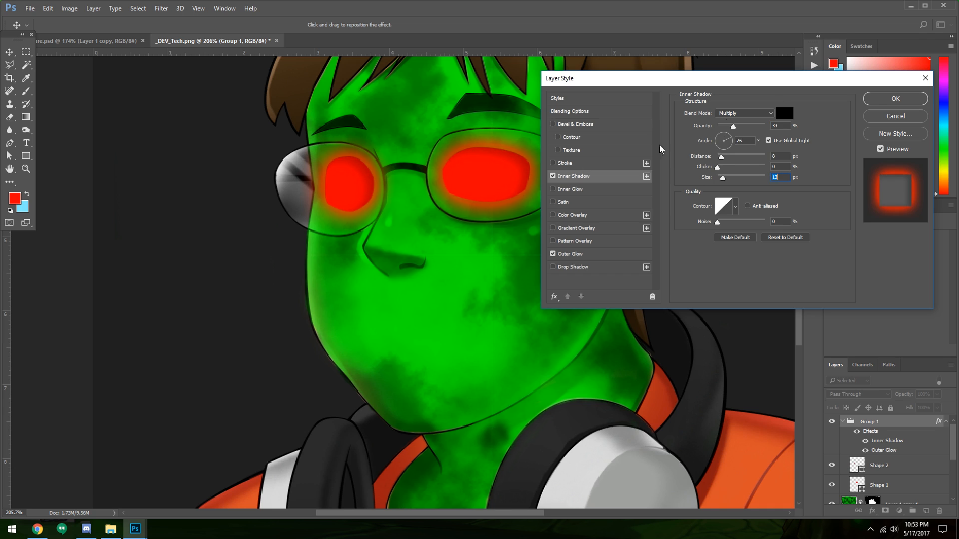
click(885, 100)
Step: Examine the glowing eyes against the whole portrait at different zoom levels
scroll(416, 220, down, 10)
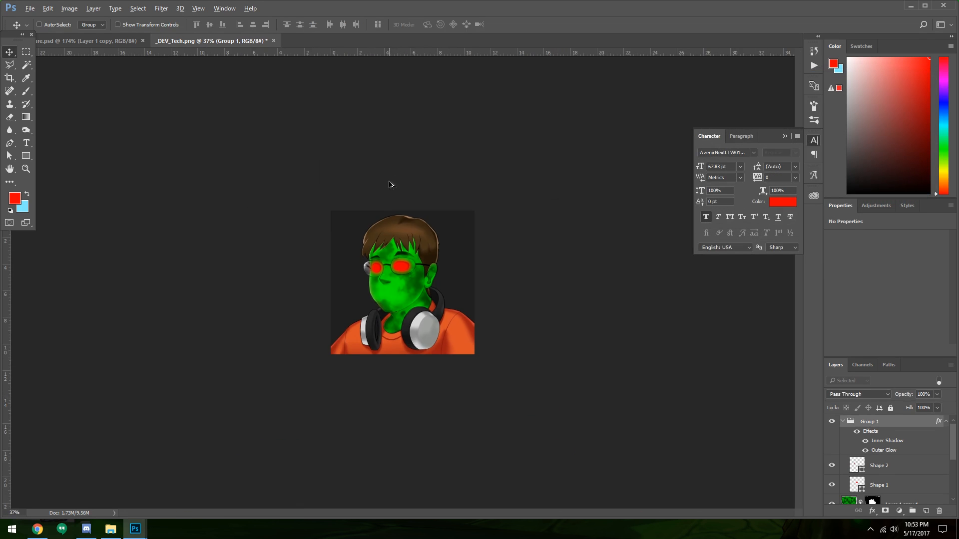
scroll(367, 315, up, 1)
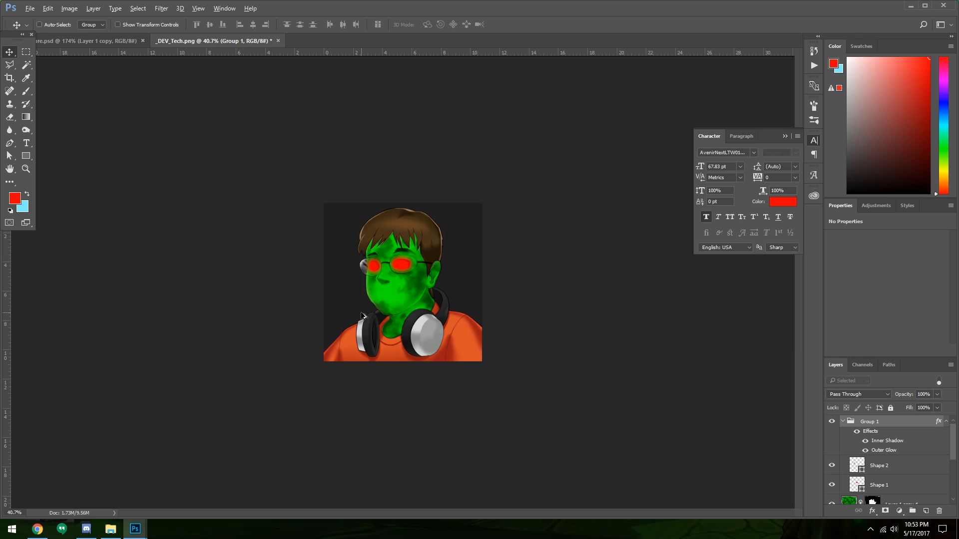
scroll(362, 311, up, 3)
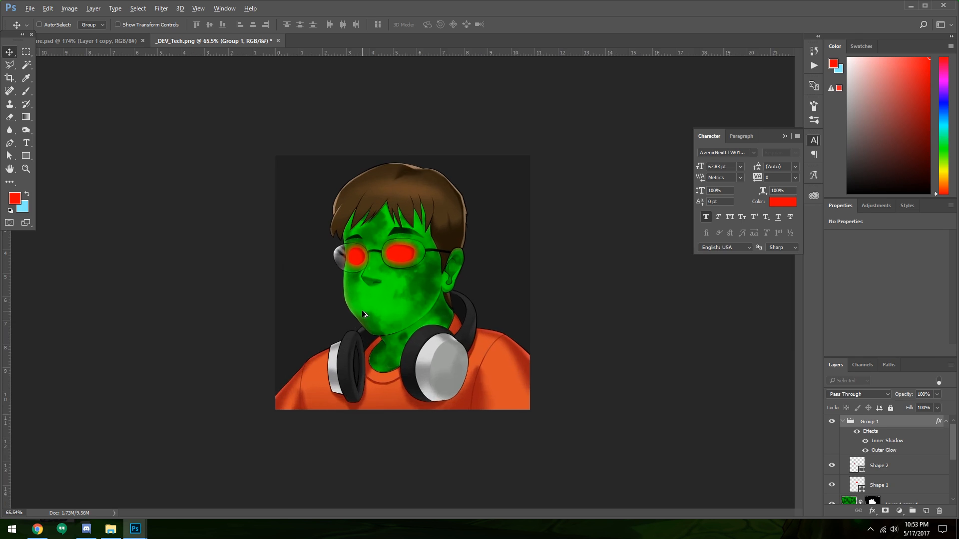
scroll(364, 311, down, 2)
scroll(370, 316, down, 2)
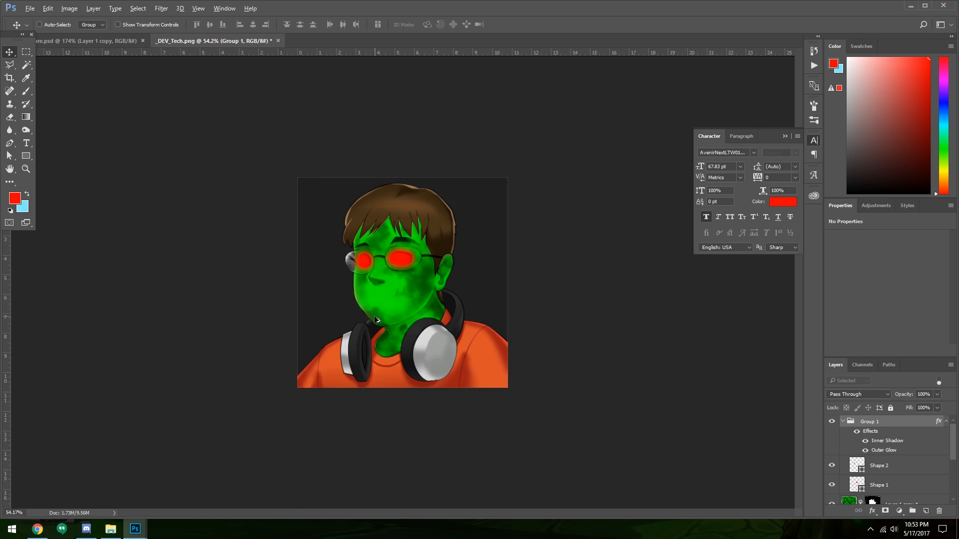
scroll(369, 314, up, 4)
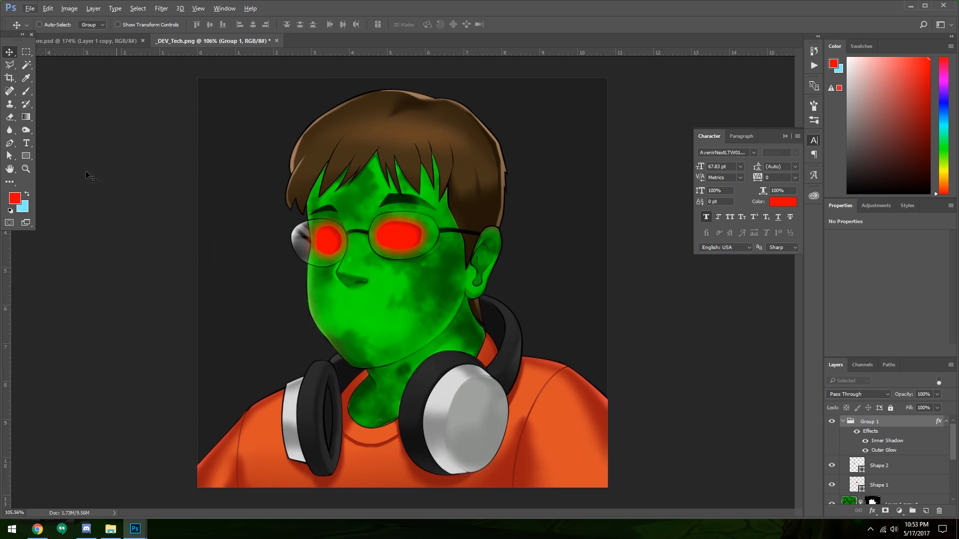
Step: Try reshaping the lower edge of the smaller eye shape with its anchor points, and undo the changes
click(9, 156)
click(328, 246)
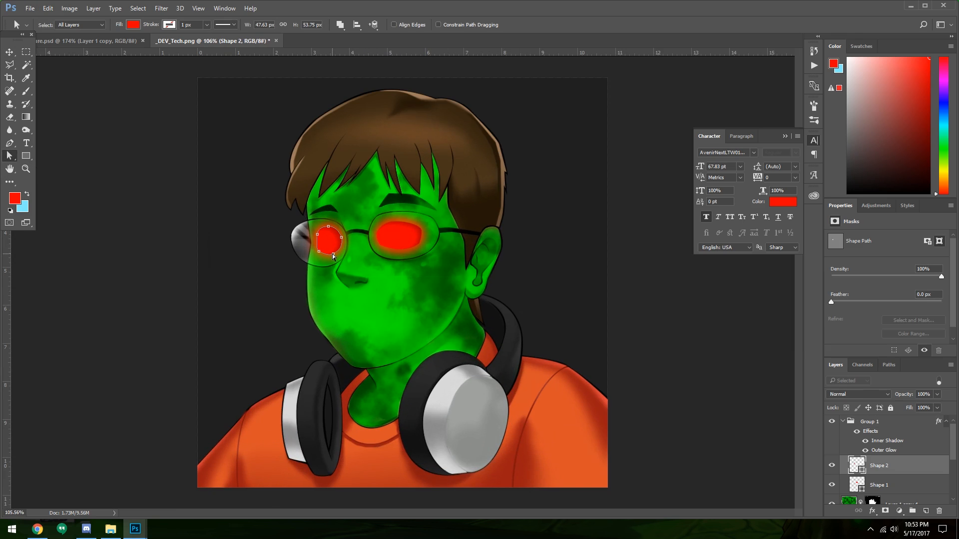
drag(332, 253, 332, 252)
drag(335, 254, 321, 253)
click(328, 242)
drag(333, 255, 335, 253)
key(ctrl+alt+z)
key(ctrl+alt+z)
click(430, 207)
scroll(863, 477, down, 4)
scroll(863, 476, up, 4)
Step: Add a new empty layer and set up the Brush with dark green #153a09 as its foreground colour
key(ctrl+shift+alt+n)
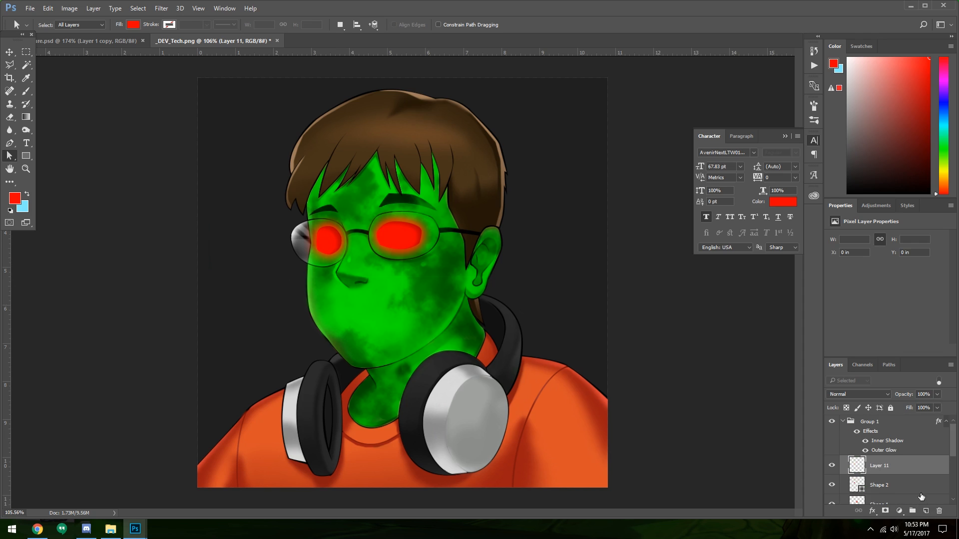
click(26, 91)
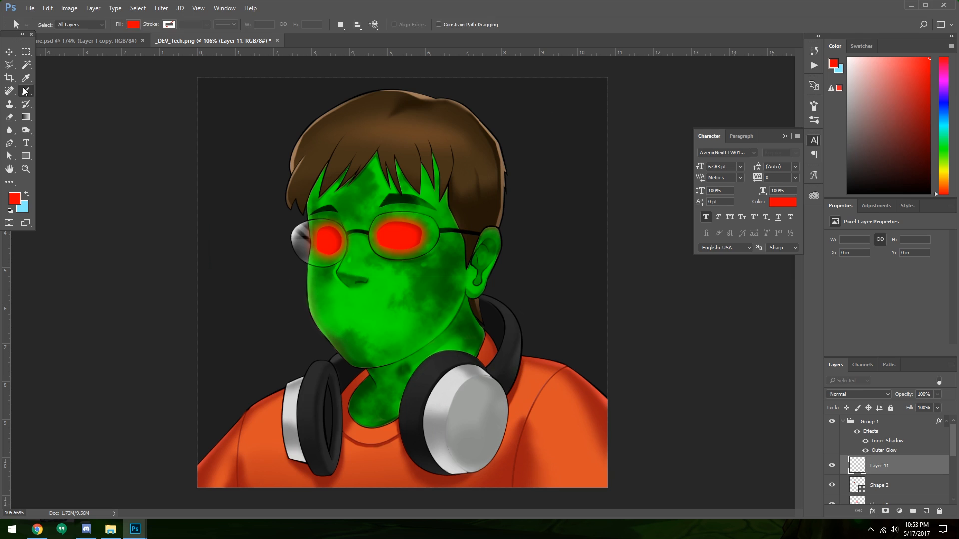
click(18, 199)
click(673, 237)
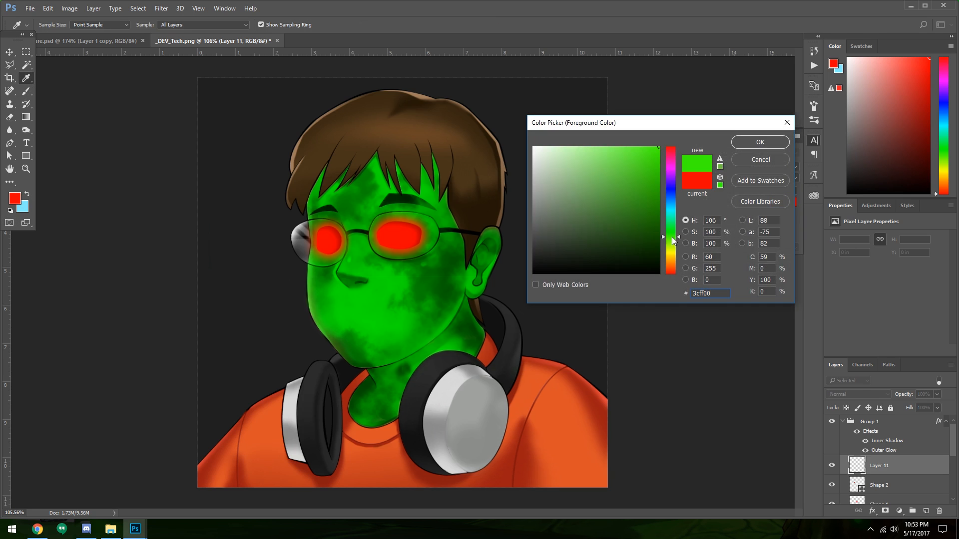
click(640, 245)
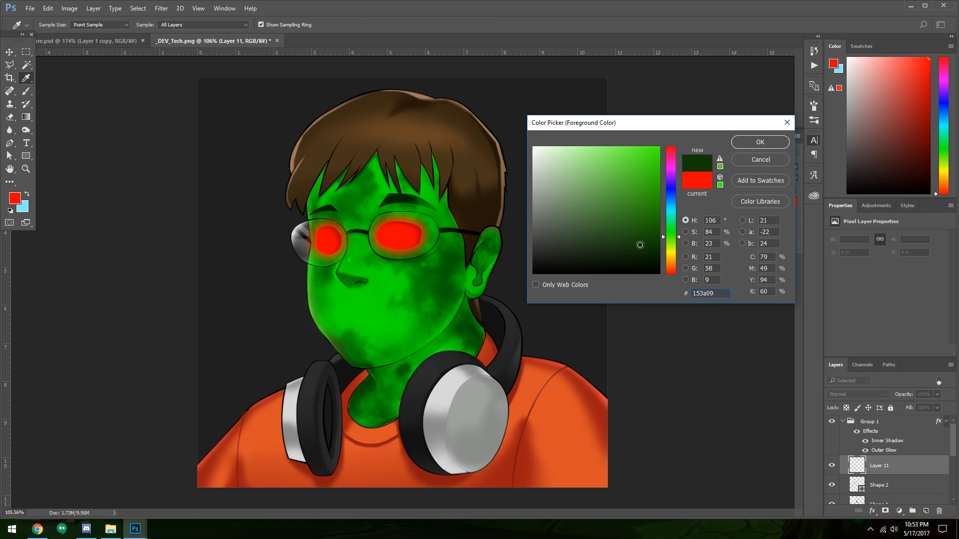
click(763, 145)
Step: Move the new layer above Group 1 and paint dark green broadly over the hair and upper face
mouse_move(330, 140)
mouse_down()
mouse_move(390, 68)
mouse_move(388, 86)
mouse_up()
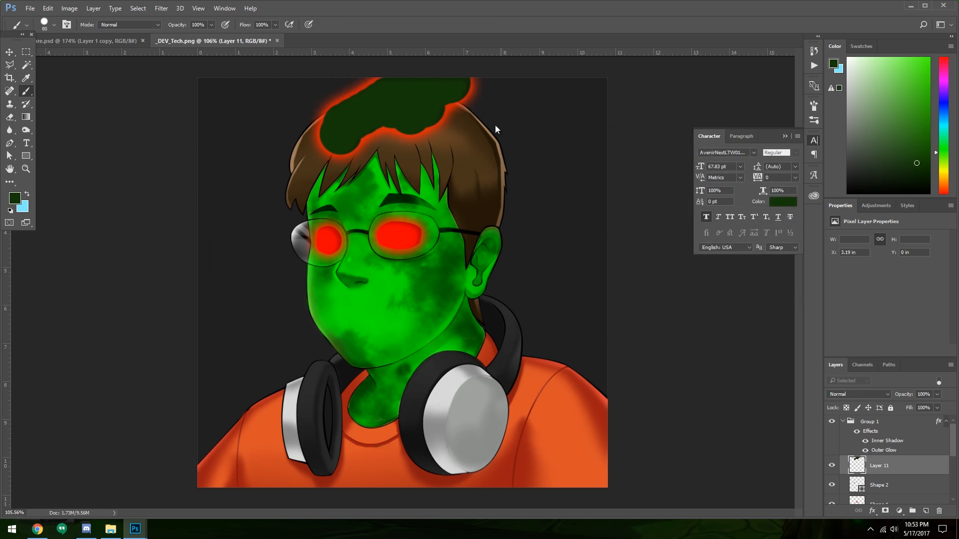
key(ctrl+z)
drag(893, 467, 887, 418)
mouse_move(304, 109)
mouse_down()
mouse_move(381, 98)
mouse_move(376, 72)
mouse_move(384, 94)
mouse_move(262, 127)
mouse_move(345, 146)
mouse_move(313, 158)
mouse_move(365, 191)
mouse_move(421, 268)
mouse_up()
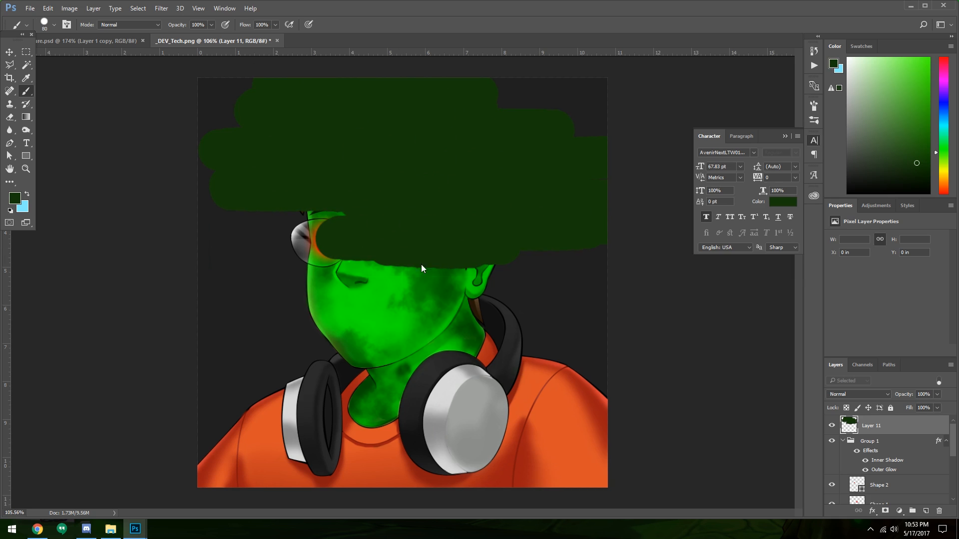
Step: Set the dark green paint layer's blend mode to Hard Light
click(879, 394)
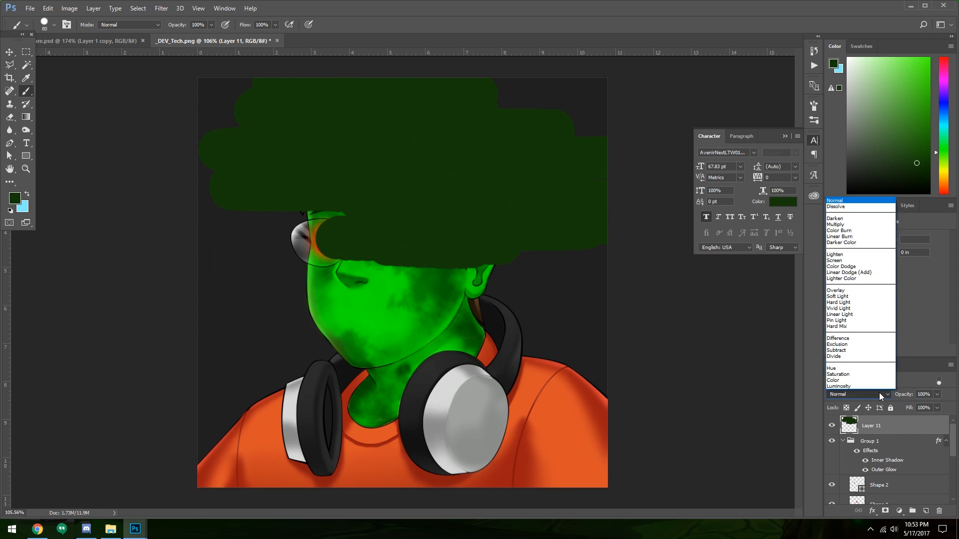
click(879, 393)
scroll(874, 396, down, 11)
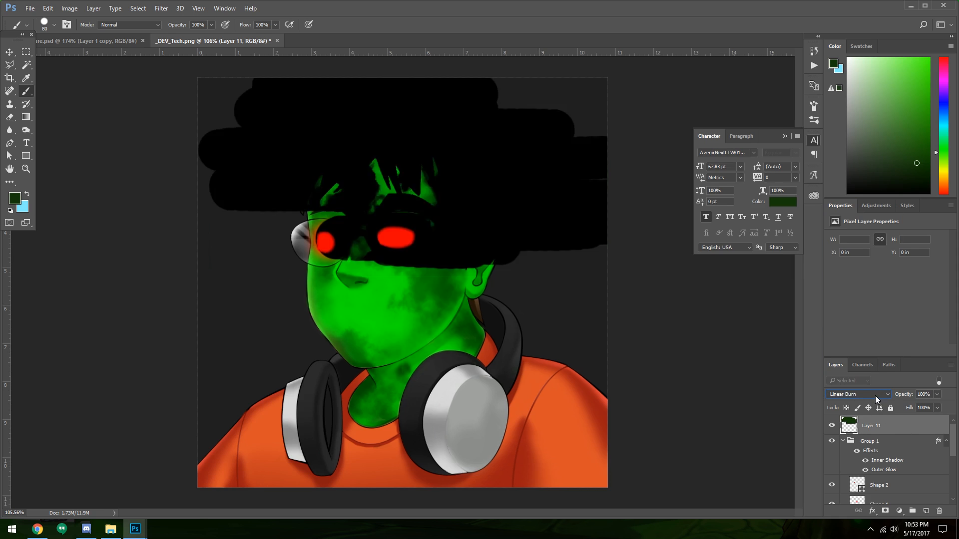
scroll(873, 395, down, 3)
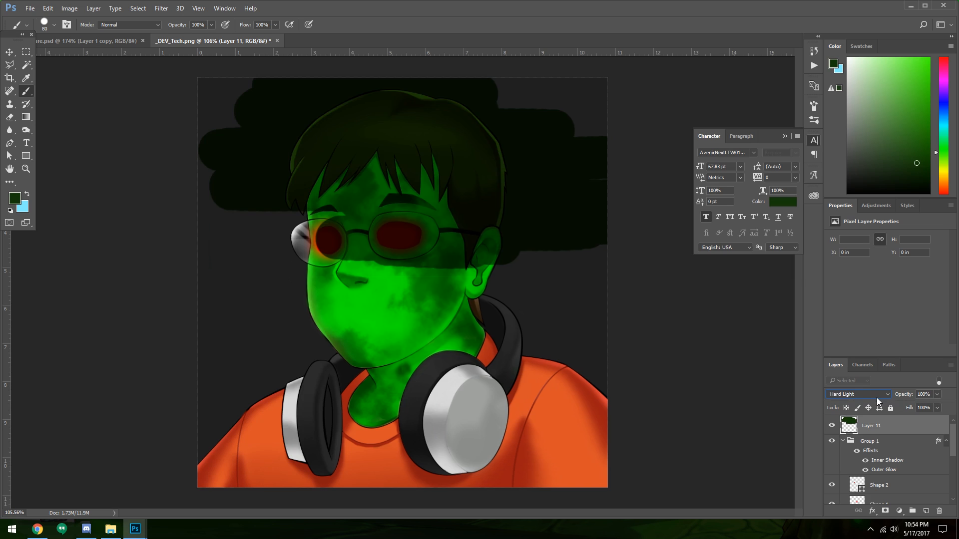
Step: Add a layer mask to the dark green layer and mask the paint off the eyes and middle of the forehead
click(885, 511)
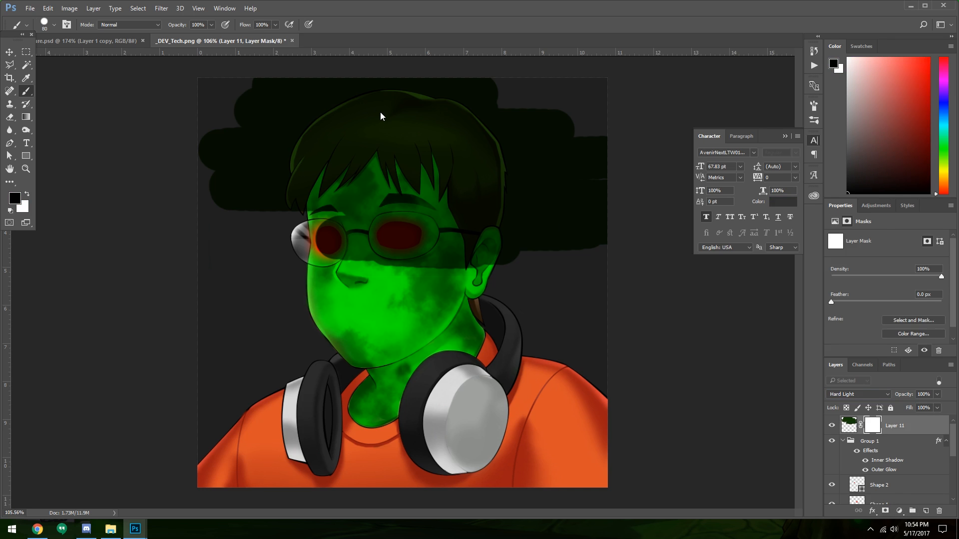
scroll(387, 129, up, 5)
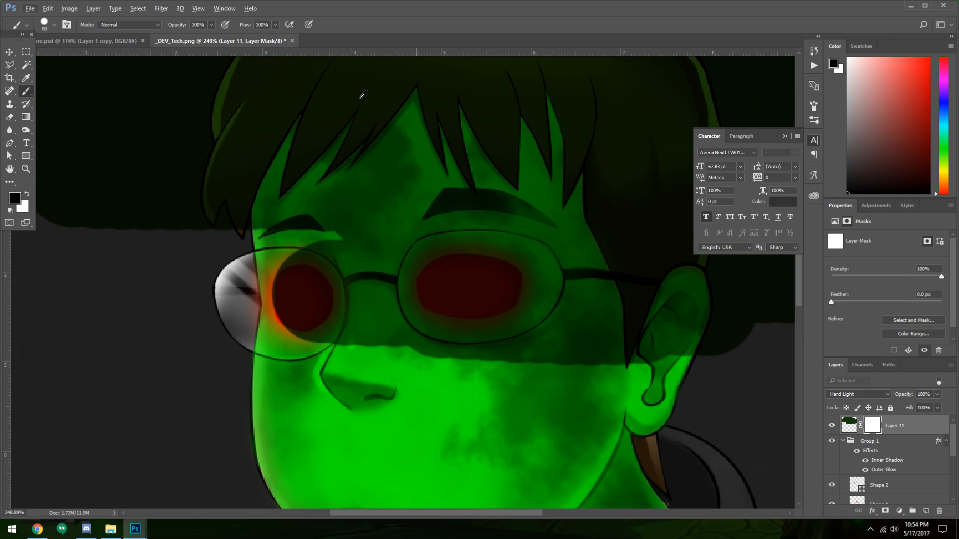
key(ctrl+alt+z)
mouse_move(397, 199)
mouse_down()
mouse_move(332, 279)
mouse_move(304, 265)
mouse_move(404, 203)
mouse_move(503, 241)
mouse_move(460, 221)
mouse_move(519, 336)
mouse_up()
key(x)
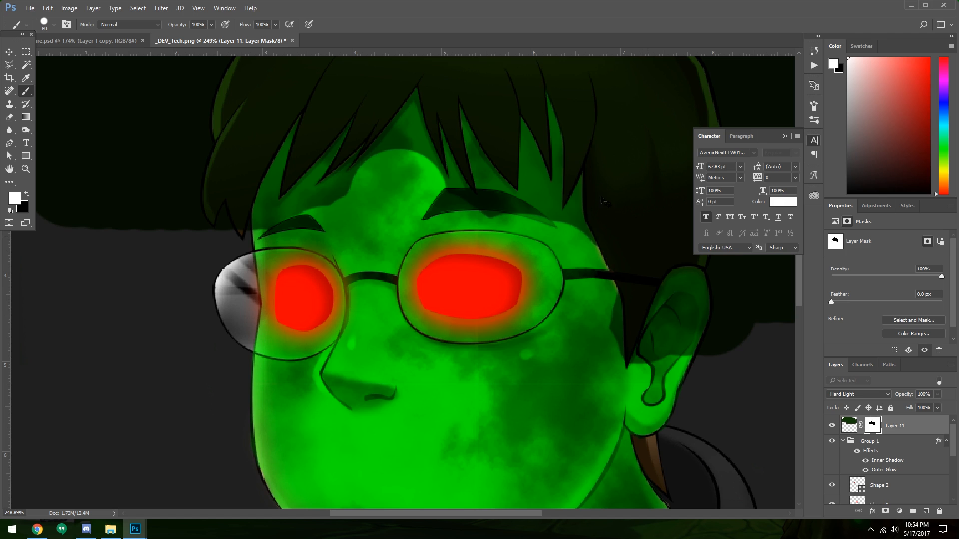
key(x)
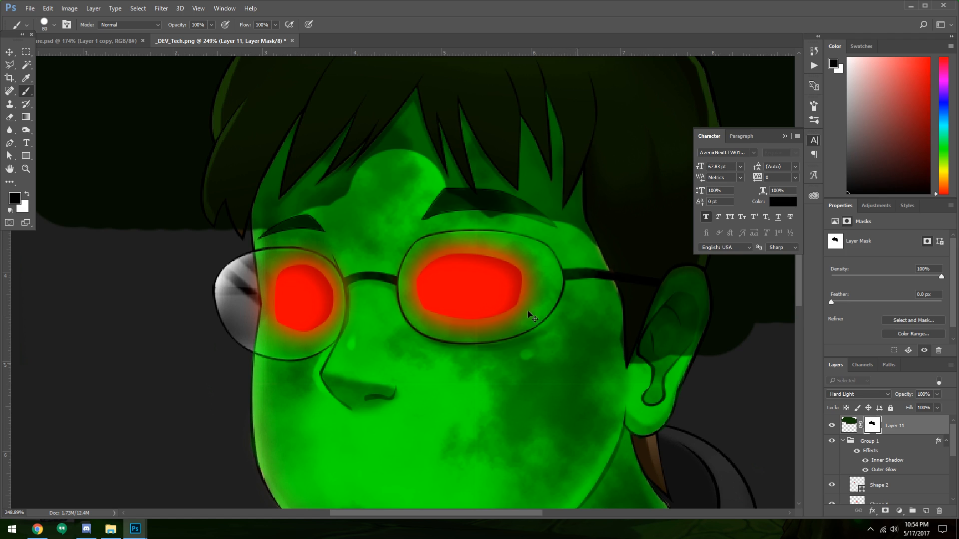
Step: Mask the dark green paint off the background beside the hair and ear
scroll(369, 298, down, 2)
scroll(368, 298, down, 5)
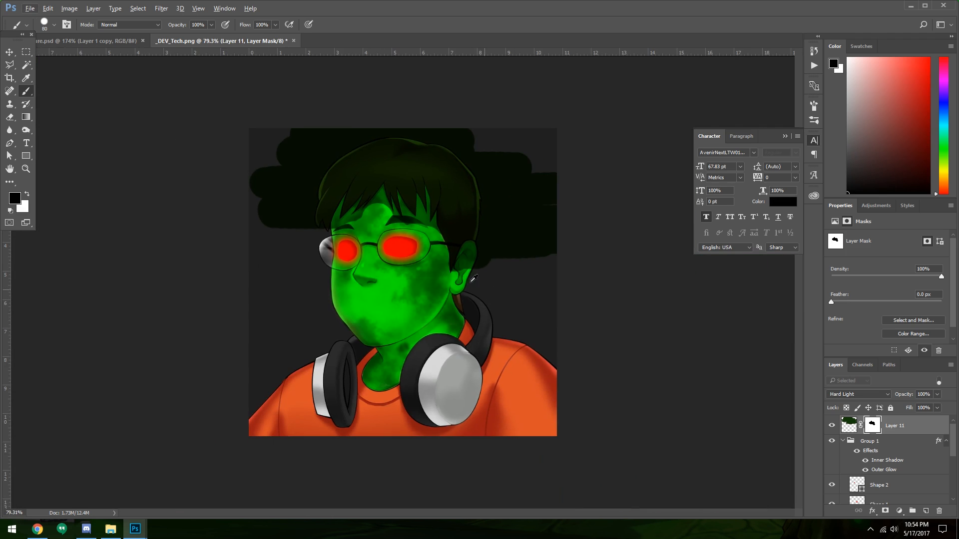
drag(513, 167, 533, 182)
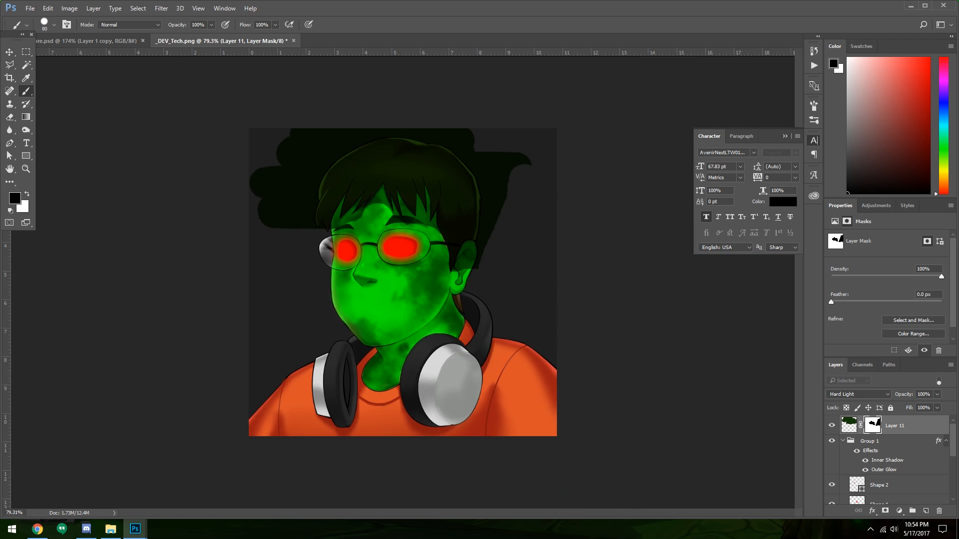
key(alt+Tab)
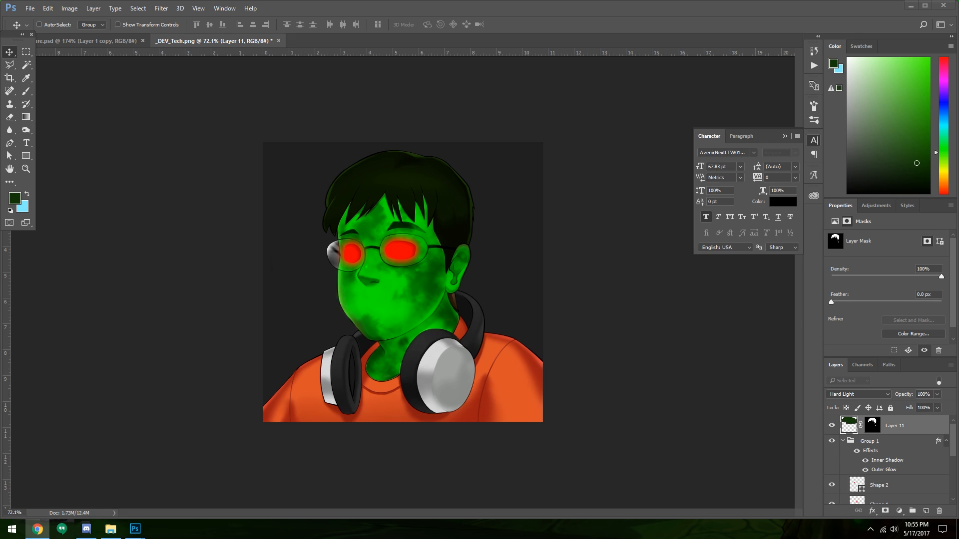
Step: Compare the portrait with the dark green hair layer and its mask switched off and on
click(871, 429)
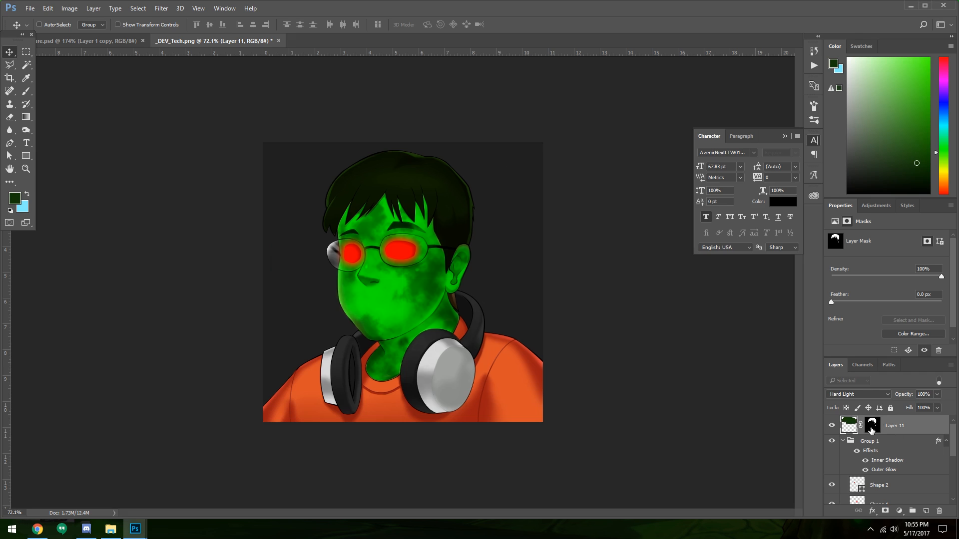
click(832, 427)
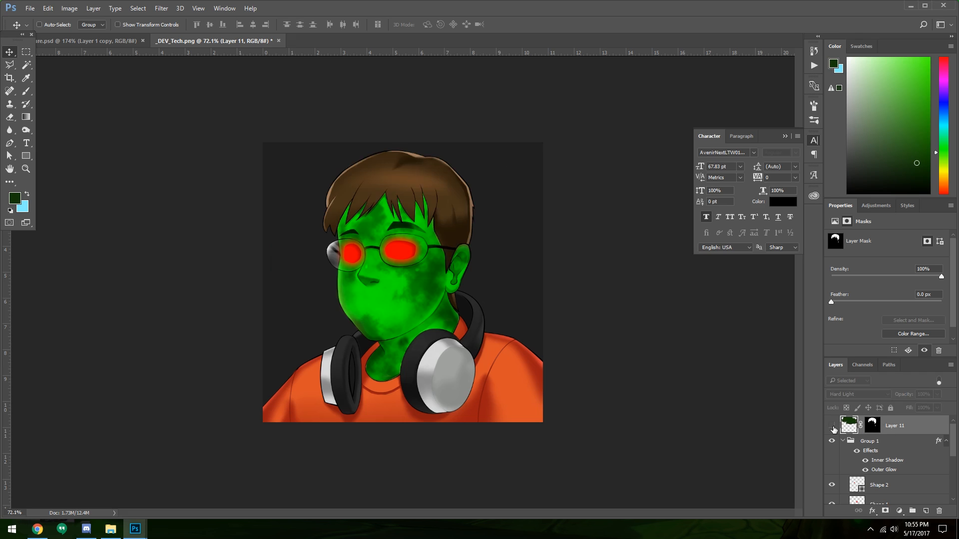
click(832, 428)
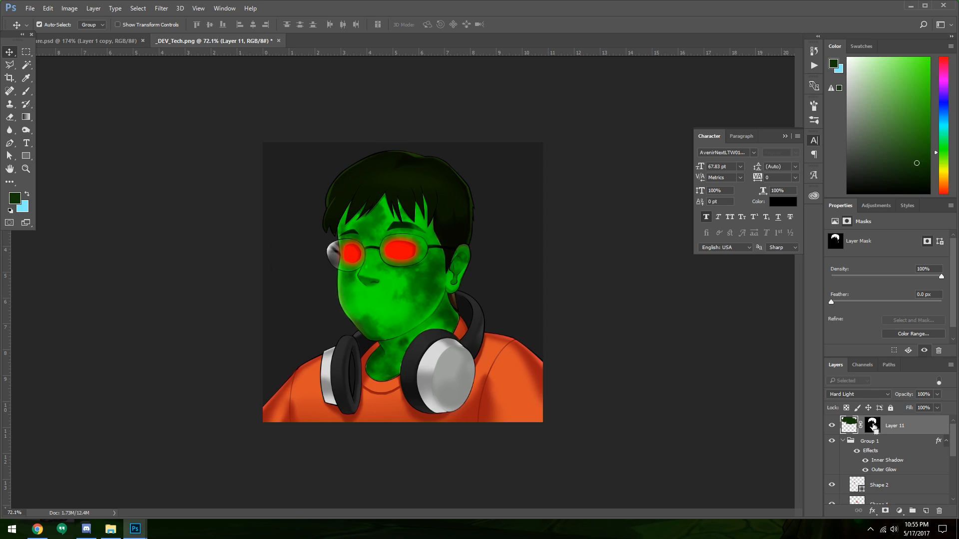
shift+click(873, 425)
shift+click(872, 425)
shift+click(873, 425)
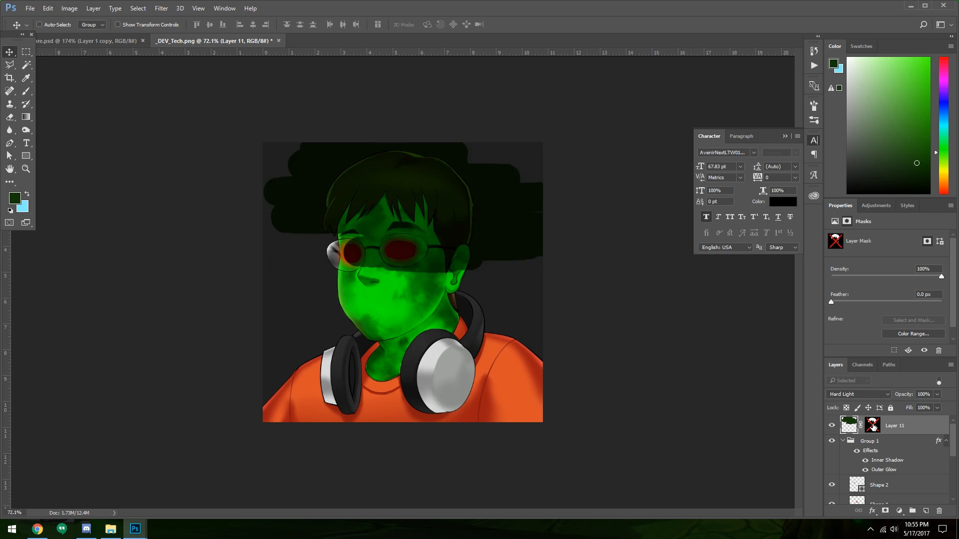
shift+click(873, 425)
shift+click(873, 425)
shift+click(873, 425)
shift+click(873, 426)
shift+click(873, 425)
shift+click(872, 426)
shift+click(873, 426)
shift+click(873, 425)
shift+click(873, 426)
shift+click(873, 425)
shift+click(873, 426)
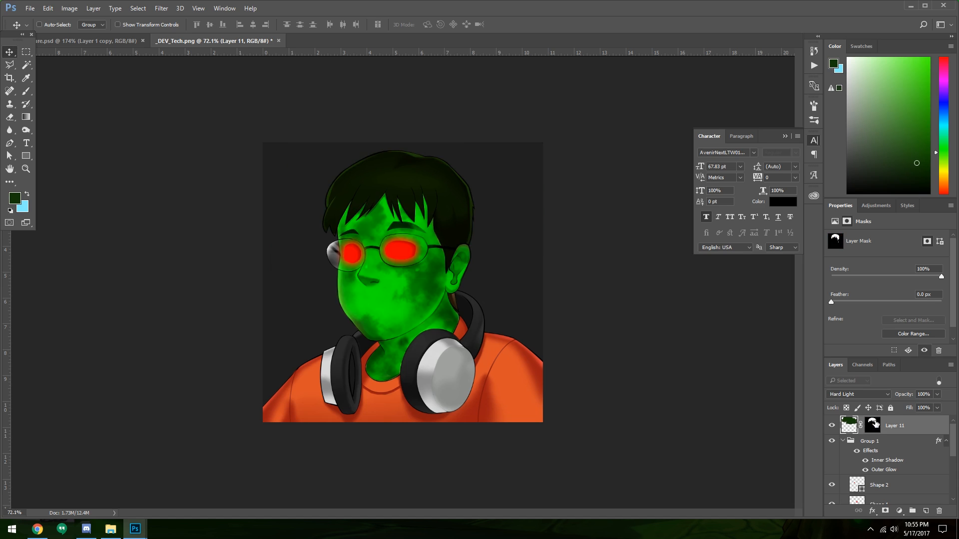
shift+click(873, 426)
shift+click(872, 426)
click(833, 427)
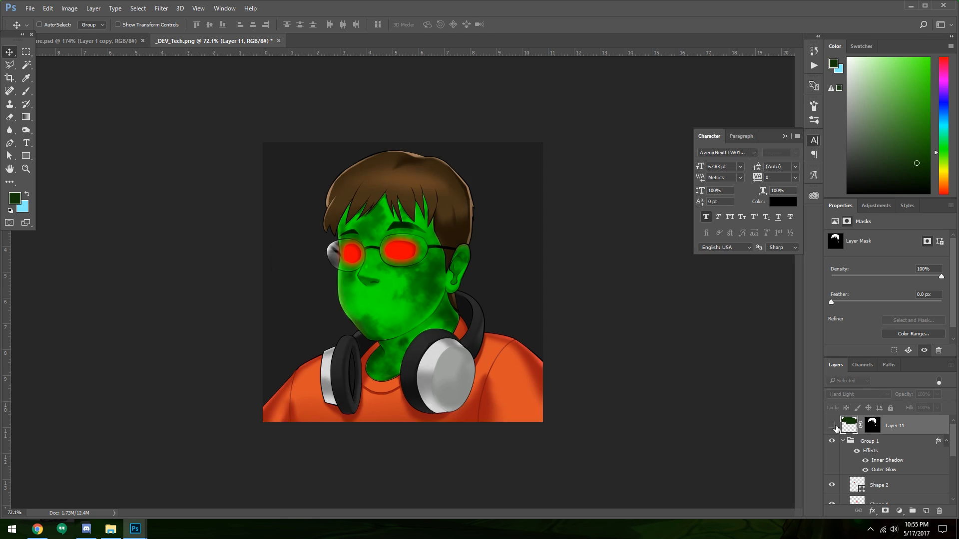
click(832, 426)
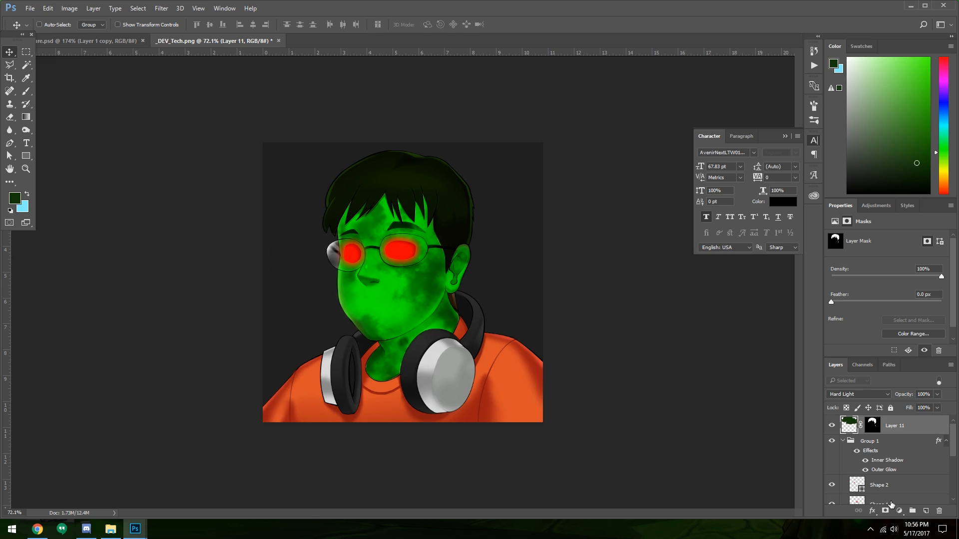
Step: Compare the artwork with the original portrait on Layer 1 hidden and shown
scroll(888, 499, down, 5)
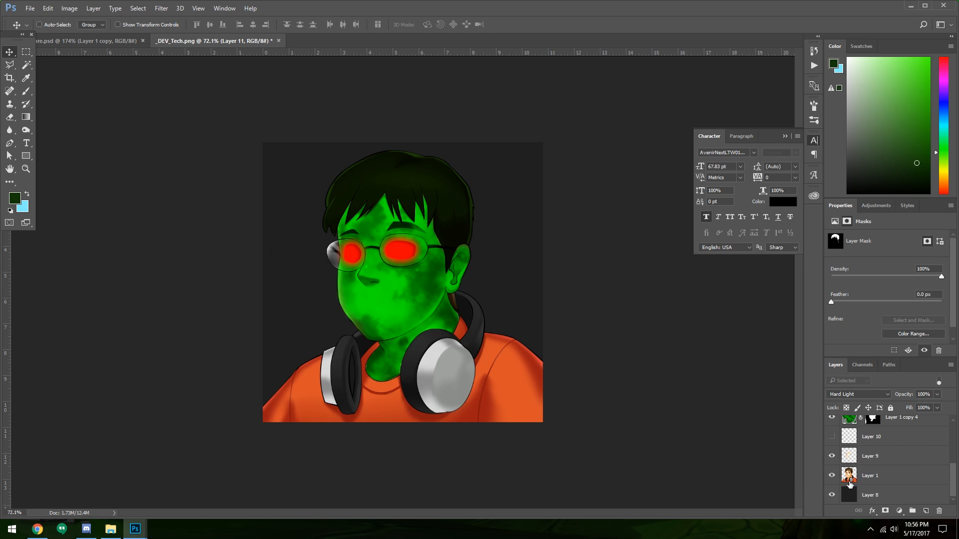
click(832, 480)
click(832, 480)
click(832, 480)
click(832, 480)
click(832, 480)
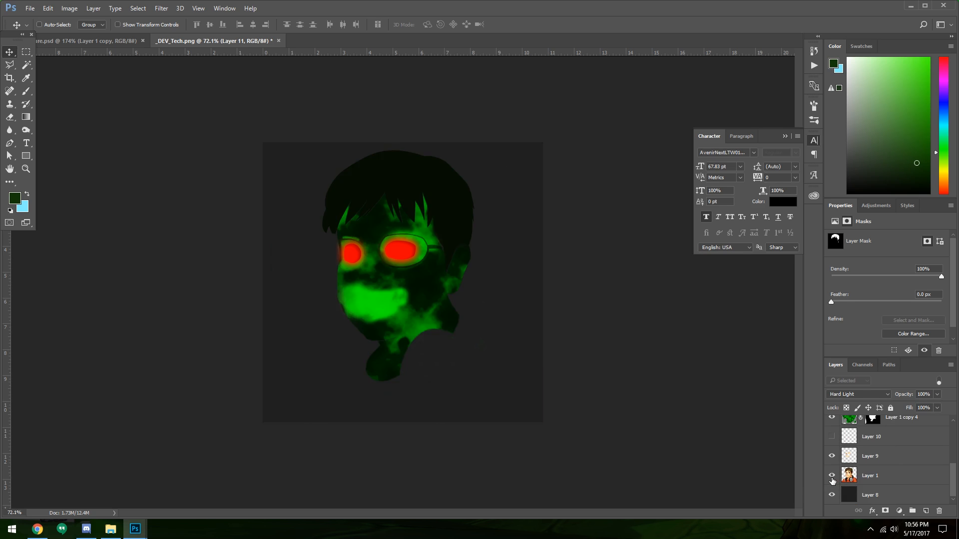
click(832, 481)
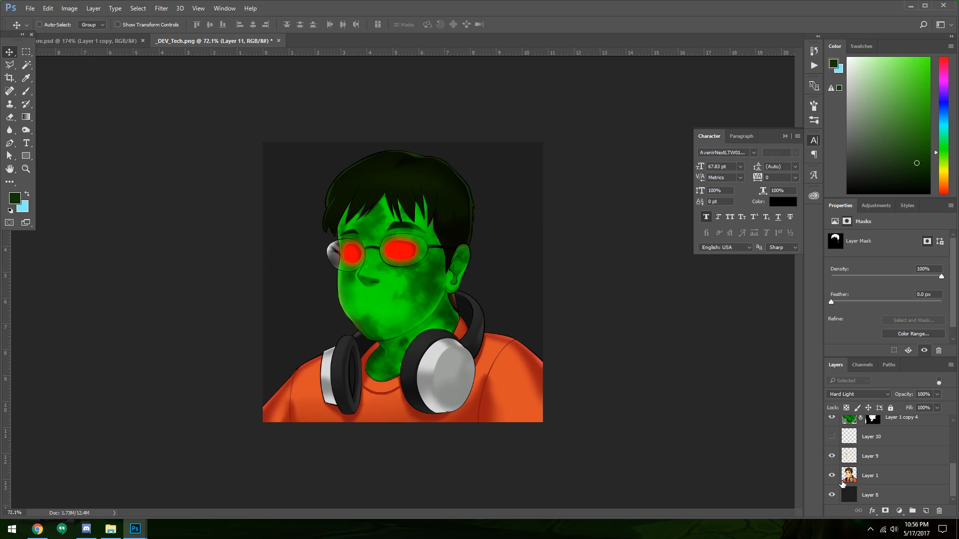
Step: Load the outline of Layer 1 as a selection and add a Hue/Saturation adjustment layer masked to it
ctrl+click(850, 480)
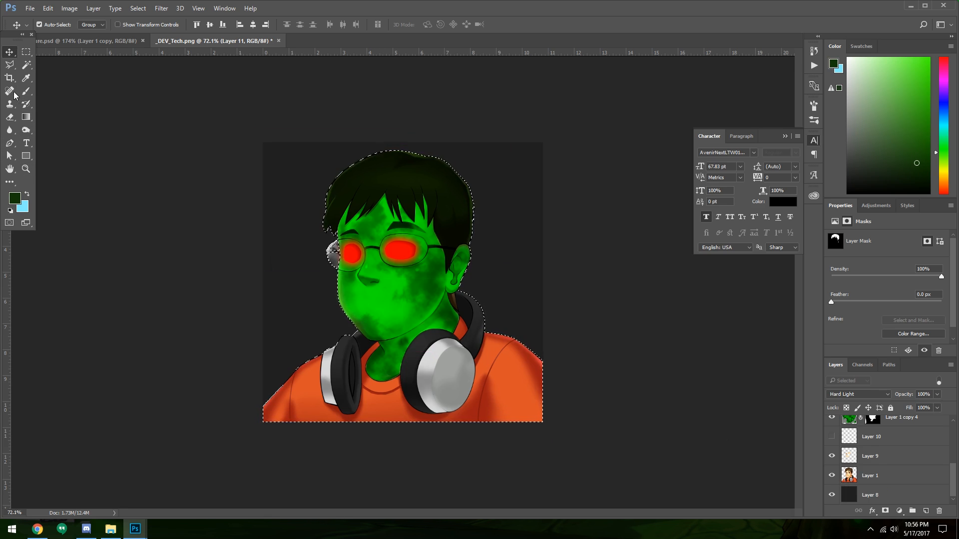
click(9, 64)
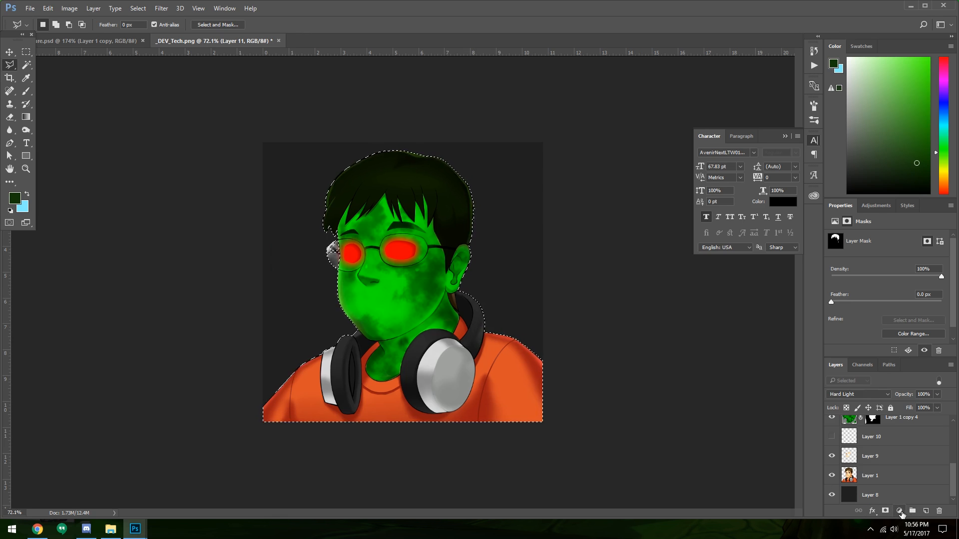
click(900, 512)
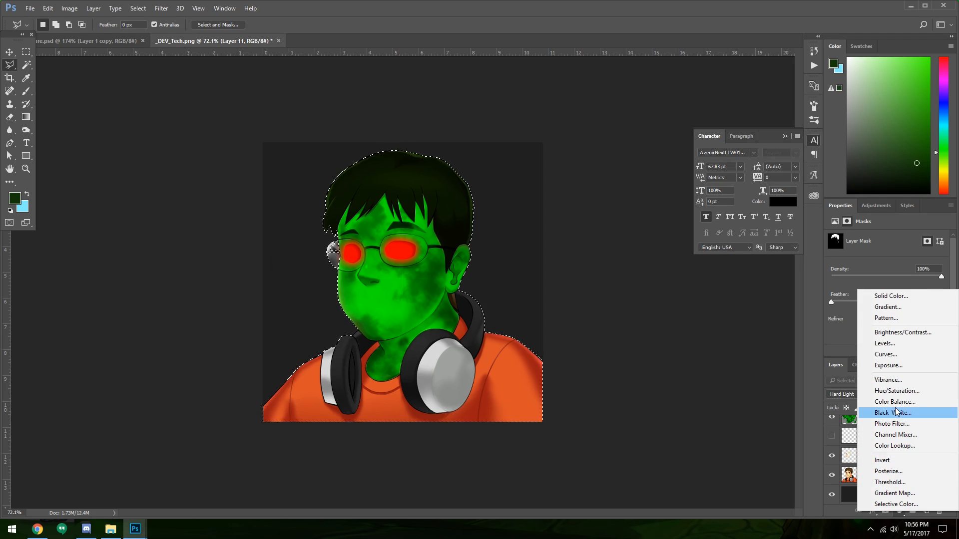
click(896, 390)
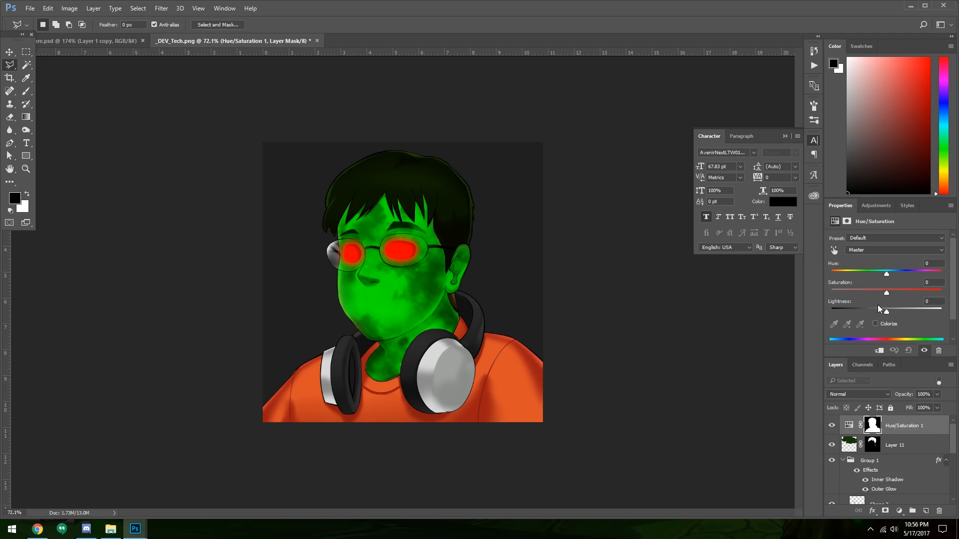
Step: Desaturate the whole character by setting the adjustment's saturation to -100, and return to the Move tool
drag(887, 277, 807, 295)
key(s)
key(ctrl+z)
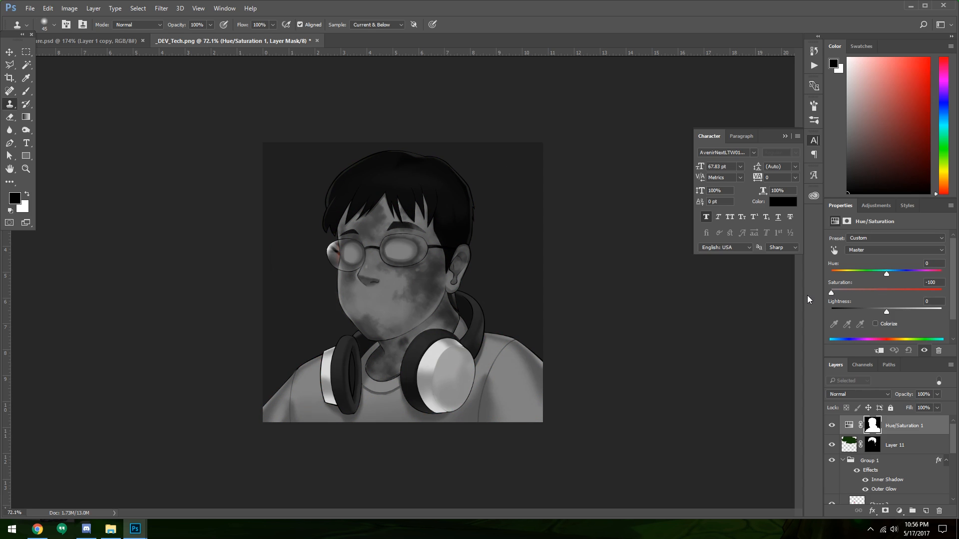
click(724, 301)
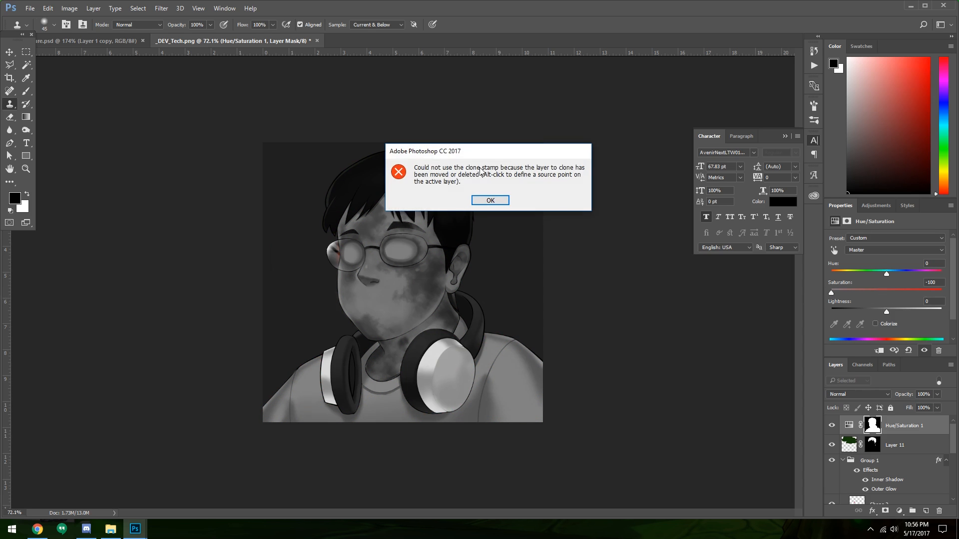
click(490, 201)
key(v)
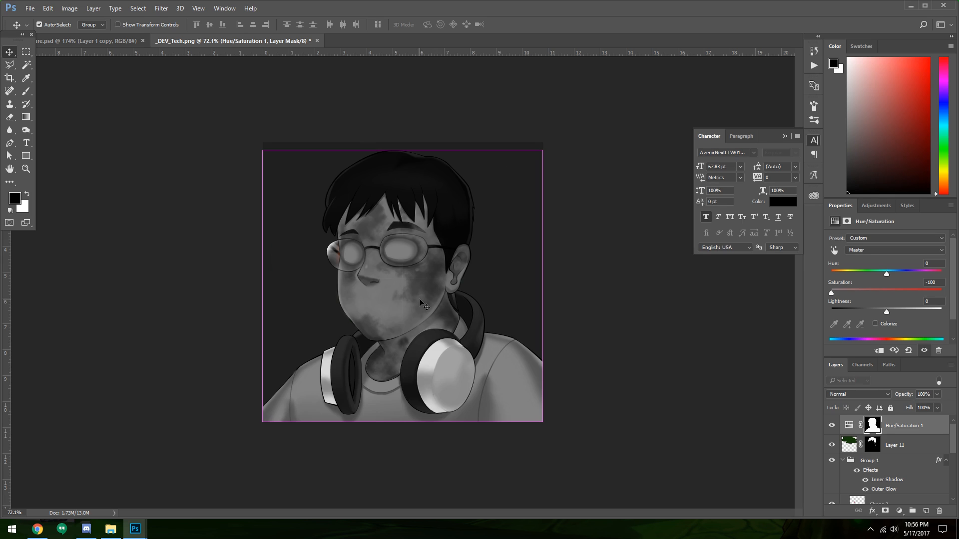
Step: Load the layer mask of Layer 1 copy 4 as a selection around the face, ear and neck
scroll(880, 442, down, 3)
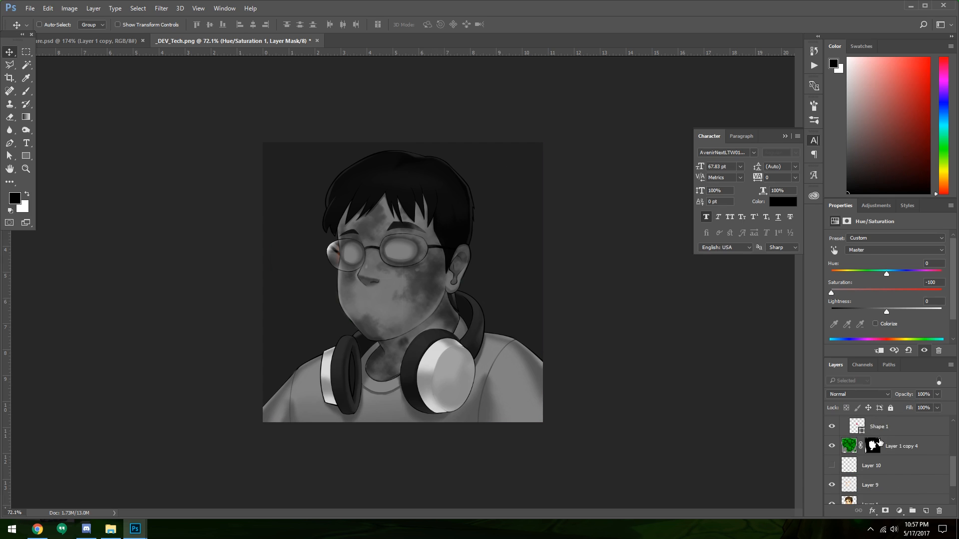
scroll(880, 444, down, 3)
scroll(879, 446, up, 4)
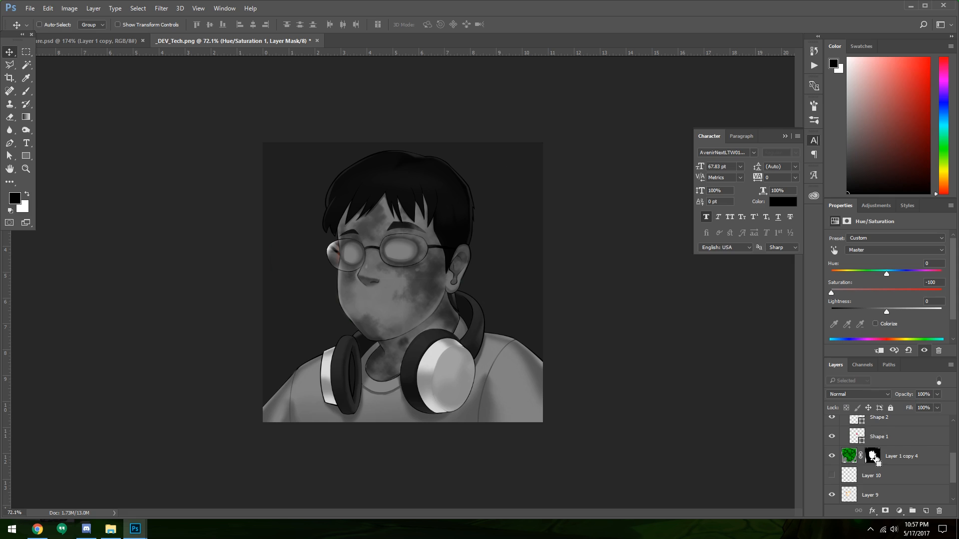
ctrl+click(873, 457)
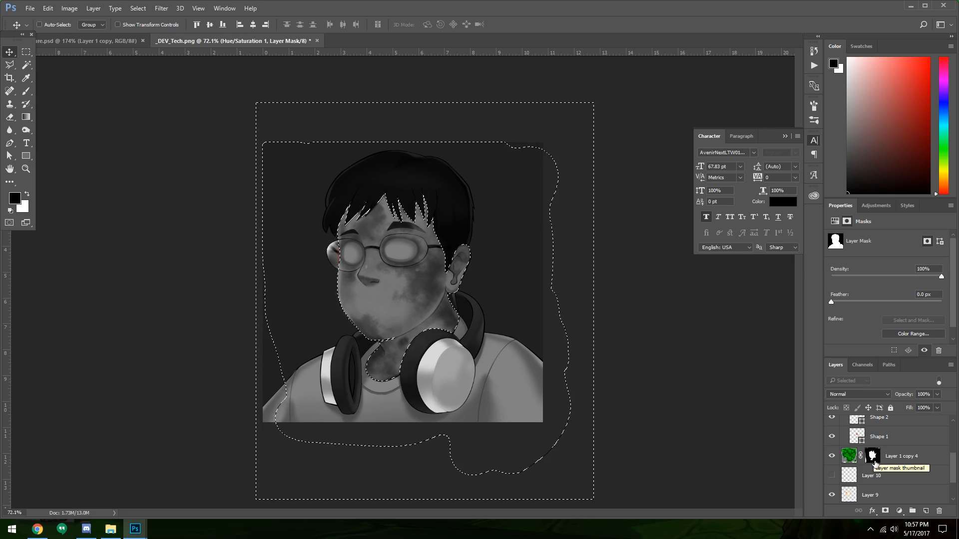
scroll(875, 465, down, 2)
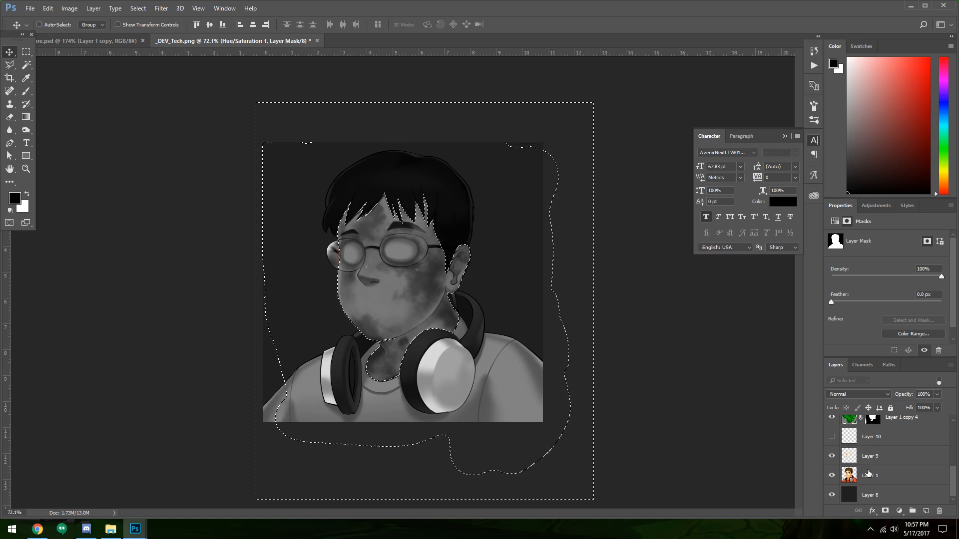
scroll(874, 429, up, 5)
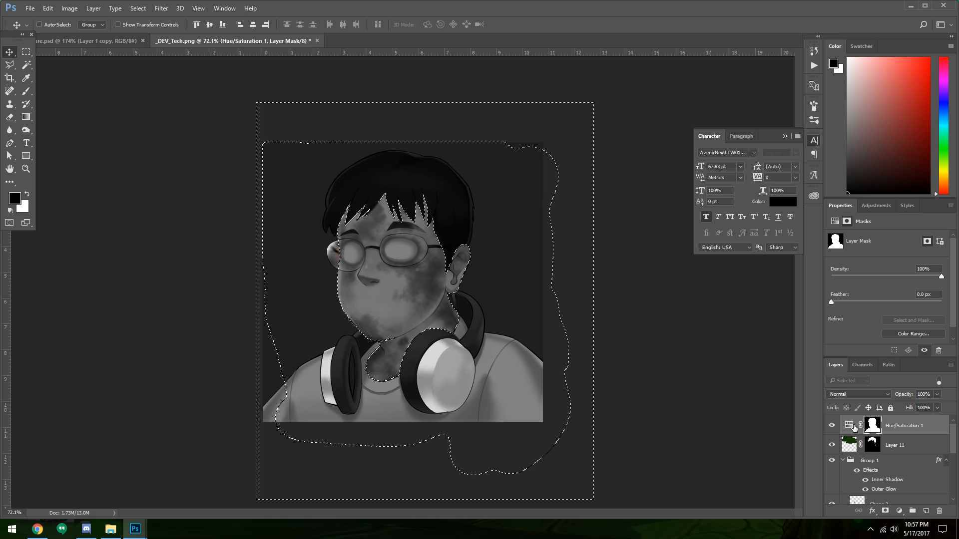
Step: Try filling the selected skin area with black on the Hue/Saturation 1 mask, and undo the fill
key(alt+BackSpace)
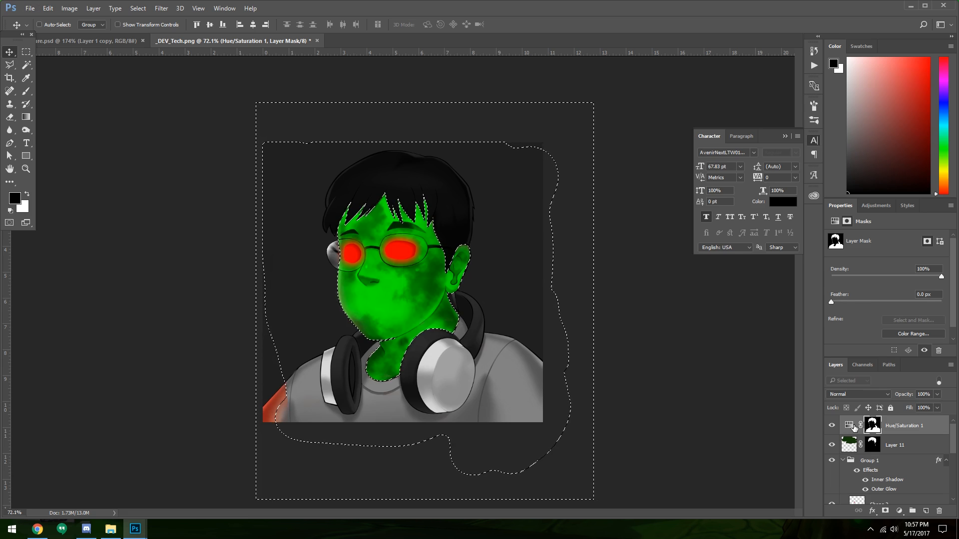
key(ctrl+d)
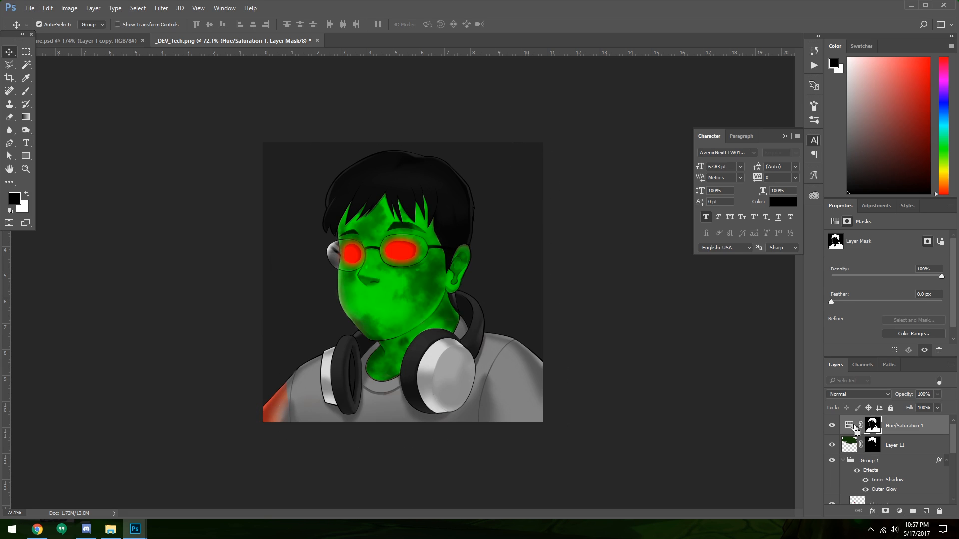
key(ctrl+z)
key(ctrl+z)
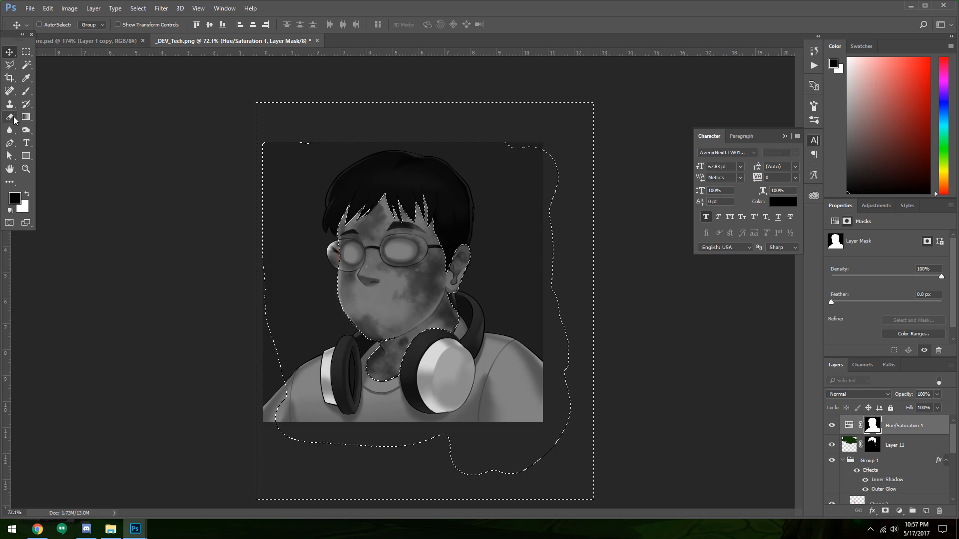
Step: Fill the selected skin area with black on the Hue/Saturation 1 mask using the Paint Bucket tool, and deselect
click(26, 118)
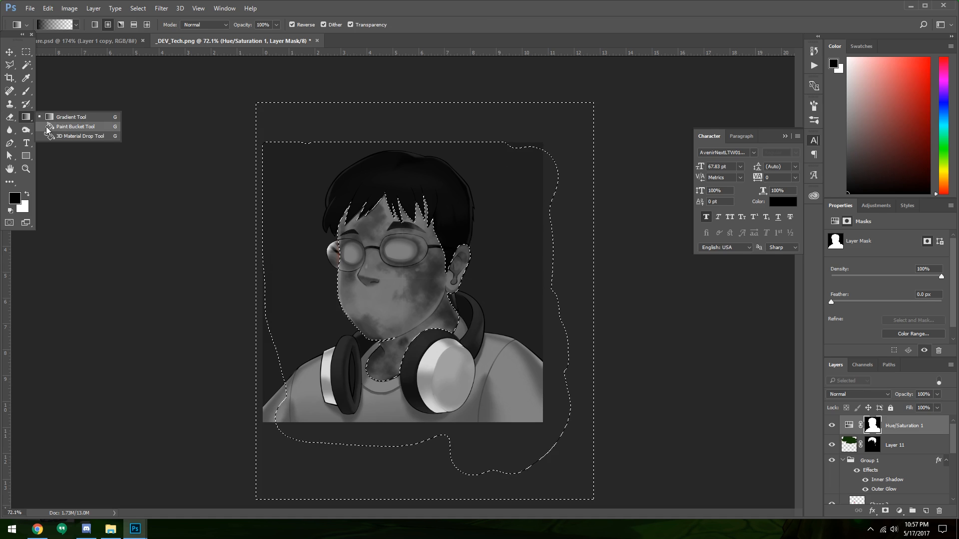
click(48, 128)
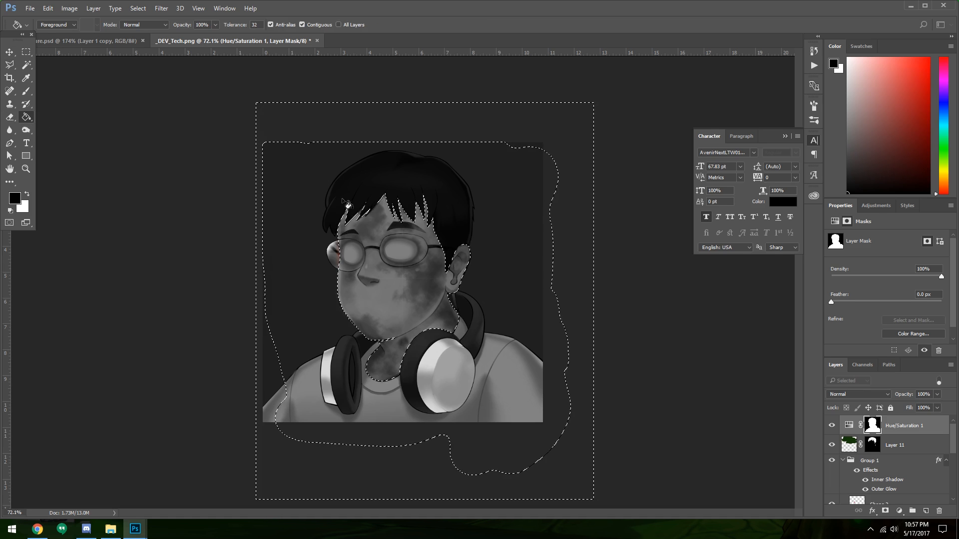
click(373, 238)
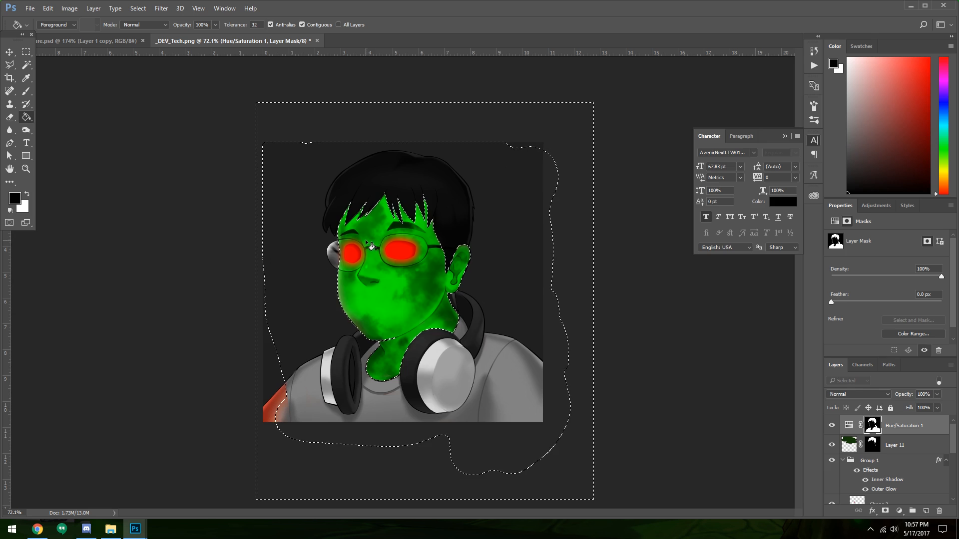
key(ctrl+d)
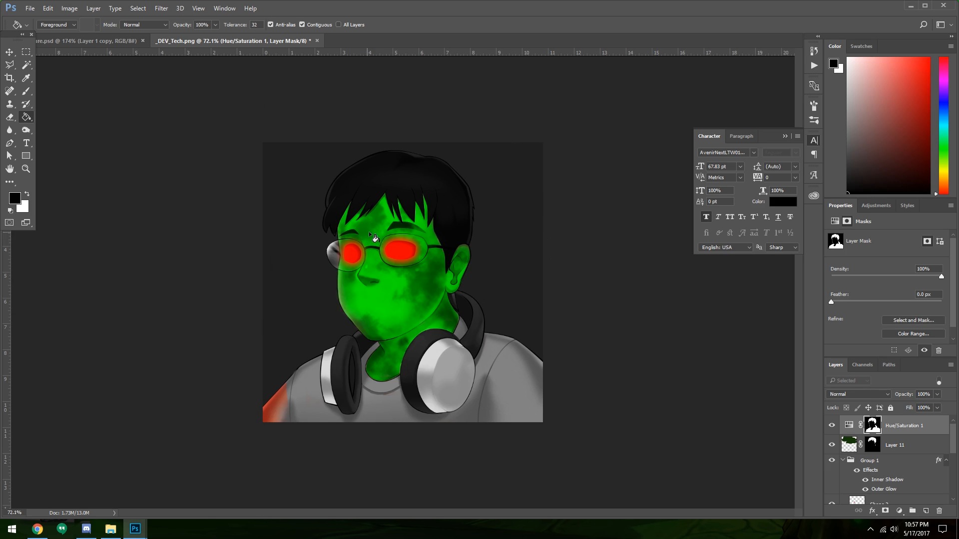
Step: Load the Layer 11 mask as a selection, fill the hair area with black on the Hue/Saturation 1 mask, and deselect
ctrl+click(872, 448)
click(427, 203)
key(ctrl+d)
Step: Brush white on the Hue/Saturation 1 mask over the red patch of the shoulder to desaturate it, and return to the Move tool
click(25, 92)
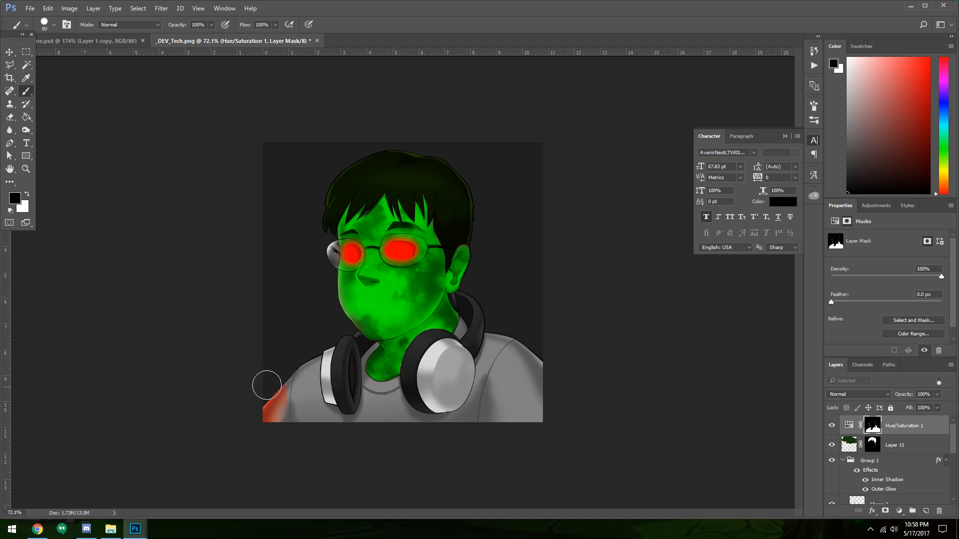
mouse_move(267, 385)
mouse_down()
mouse_move(291, 387)
mouse_move(271, 421)
mouse_up()
key(x)
mouse_move(295, 355)
mouse_down()
mouse_move(296, 425)
mouse_move(273, 435)
mouse_move(271, 381)
mouse_up()
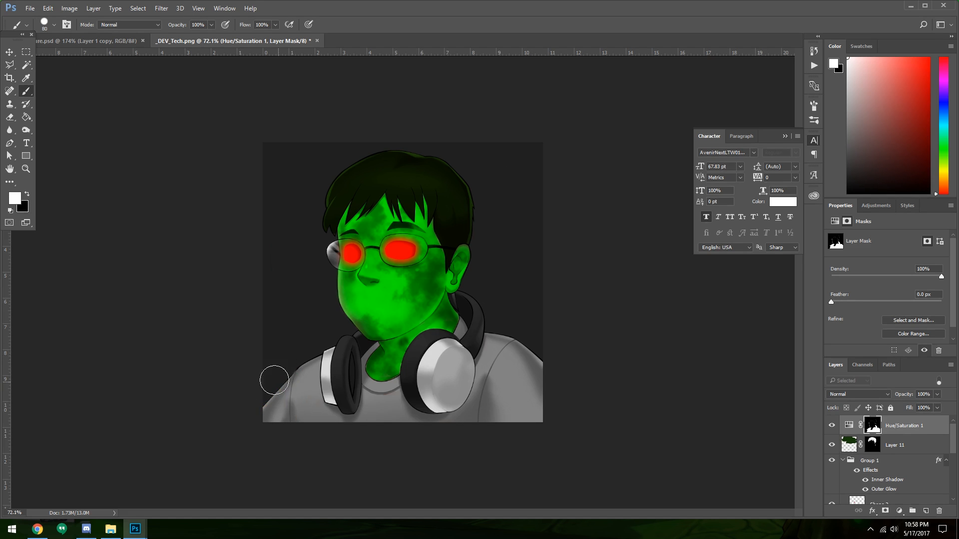
click(10, 53)
Step: Darken the clothing and headphones by setting the Hue/Saturation 1 adjustment's lightness to -67
scroll(388, 299, down, 2)
scroll(403, 307, up, 4)
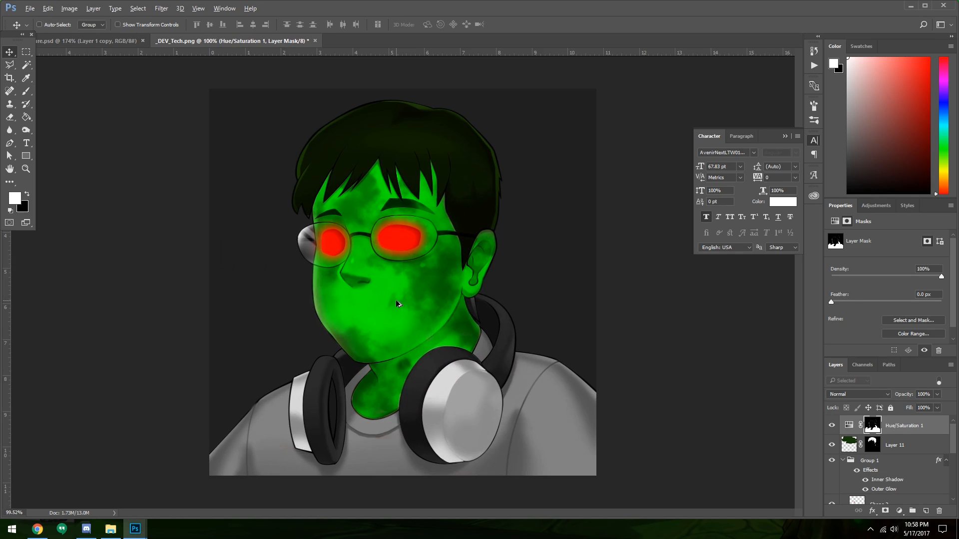
scroll(397, 303, down, 2)
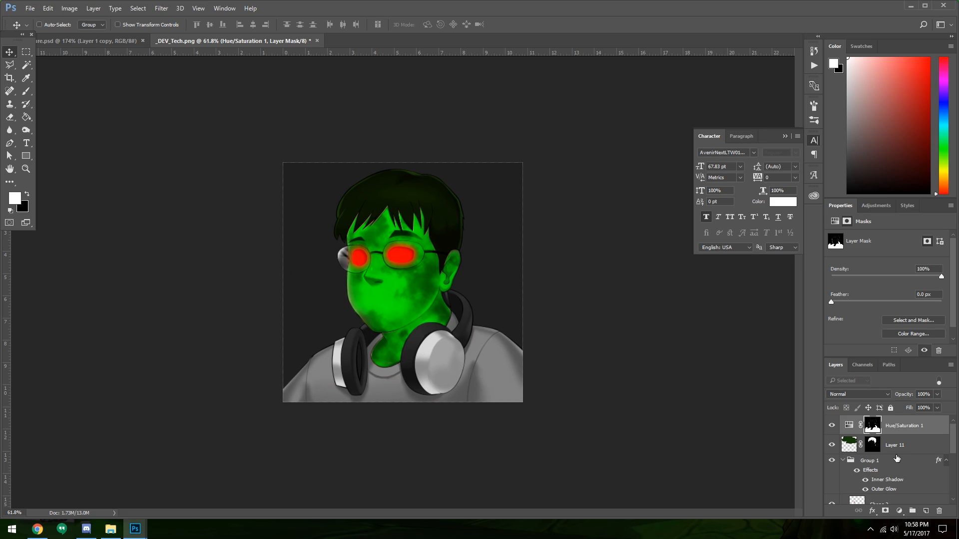
click(849, 425)
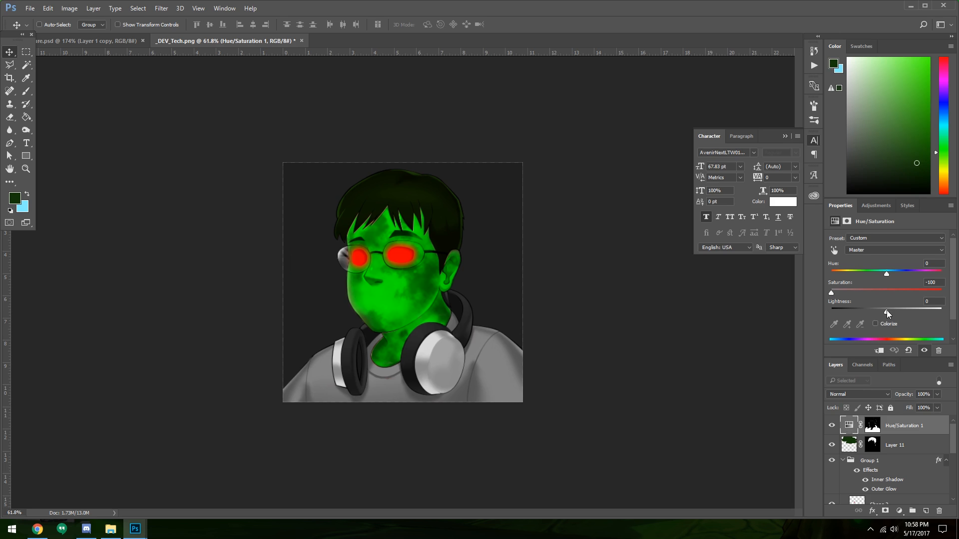
drag(886, 310, 851, 314)
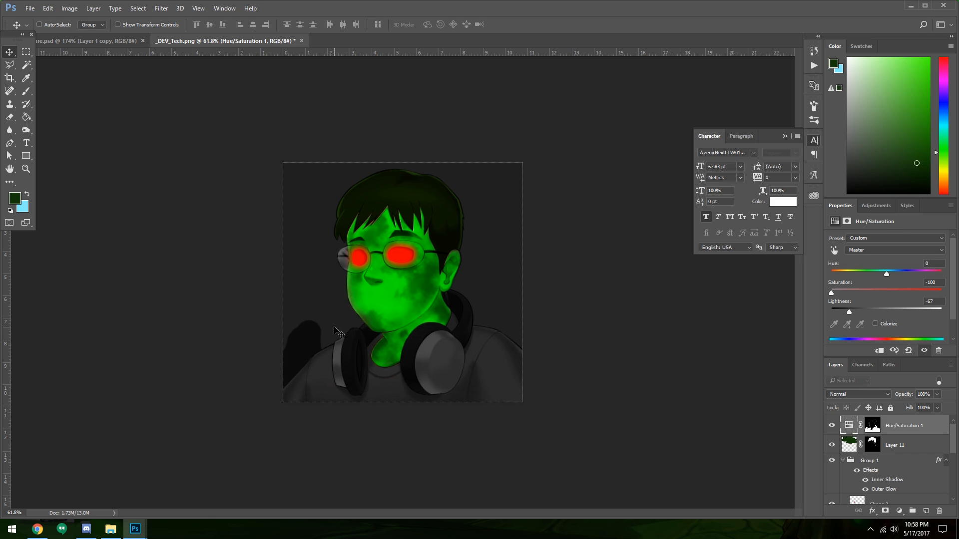
Step: Brush black on the Hue/Saturation 1 mask over the dark smudge in the background beside the shoulder
key(e)
click(872, 426)
key(b)
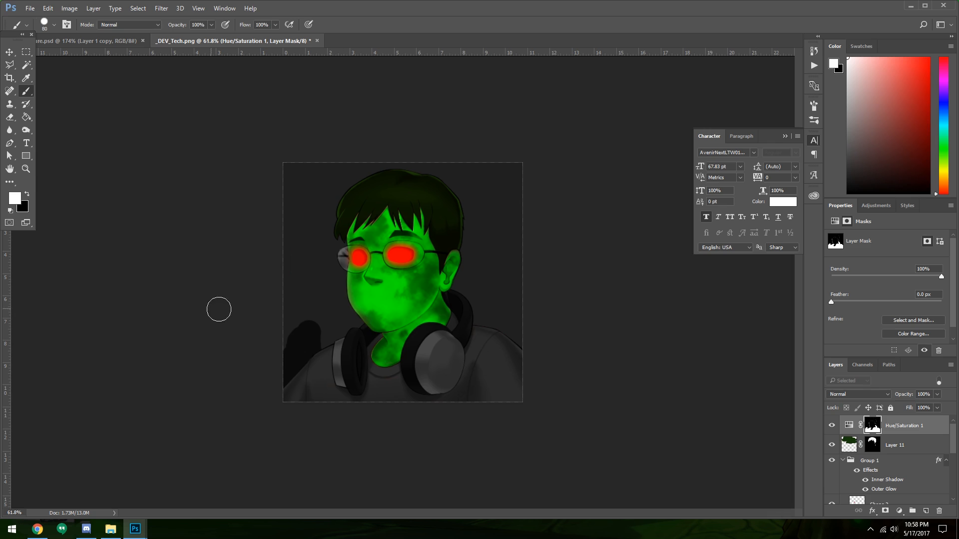
key(d)
mouse_move(290, 327)
mouse_down()
mouse_move(311, 321)
mouse_move(304, 336)
mouse_move(318, 333)
mouse_move(267, 370)
mouse_move(310, 333)
mouse_move(265, 388)
mouse_move(301, 345)
mouse_move(319, 368)
mouse_move(291, 396)
mouse_up()
key(x)
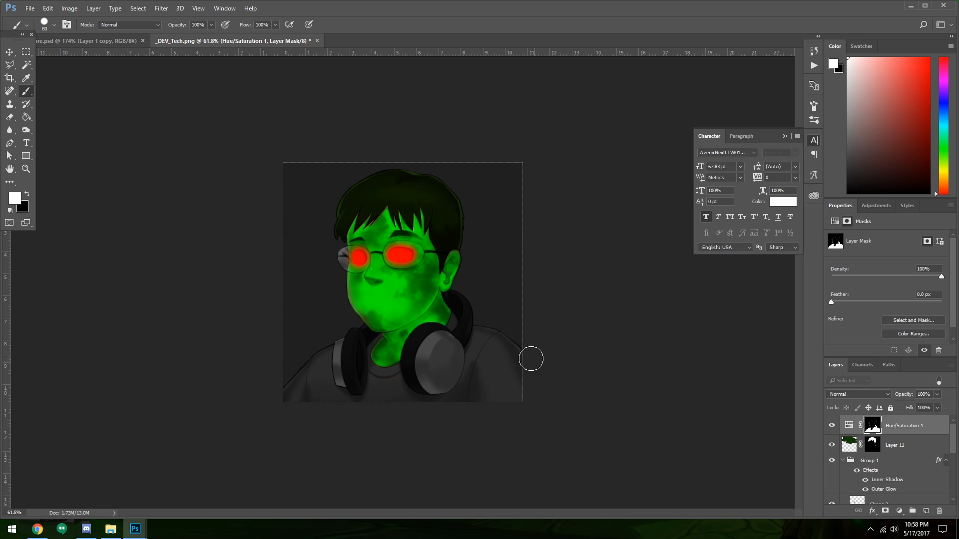
scroll(483, 338, down, 5)
scroll(349, 278, down, 2)
scroll(338, 287, up, 5)
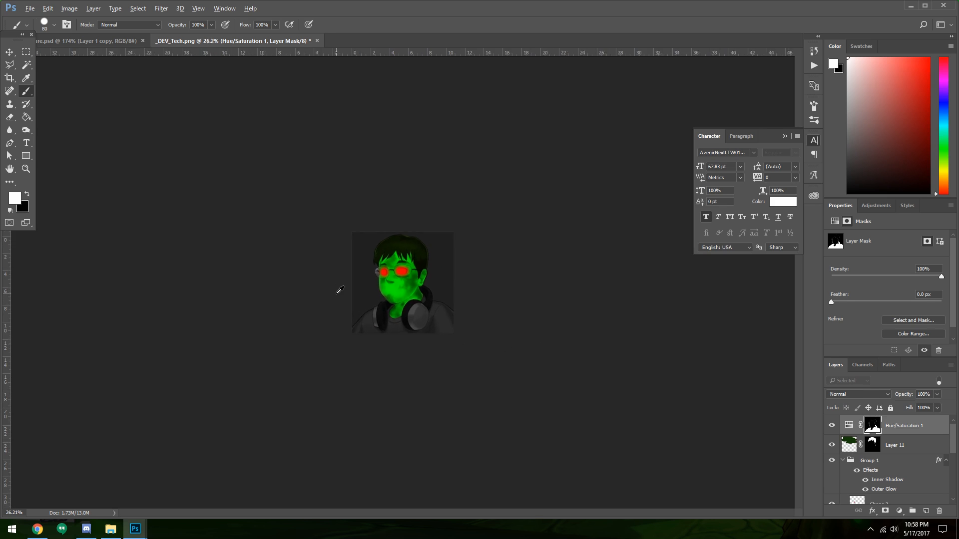
scroll(338, 289, up, 2)
scroll(327, 297, down, 5)
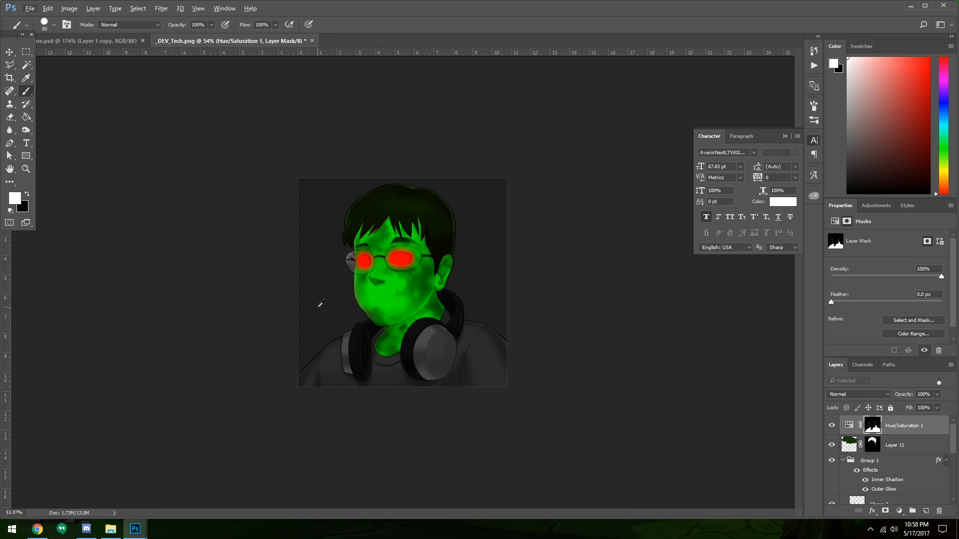